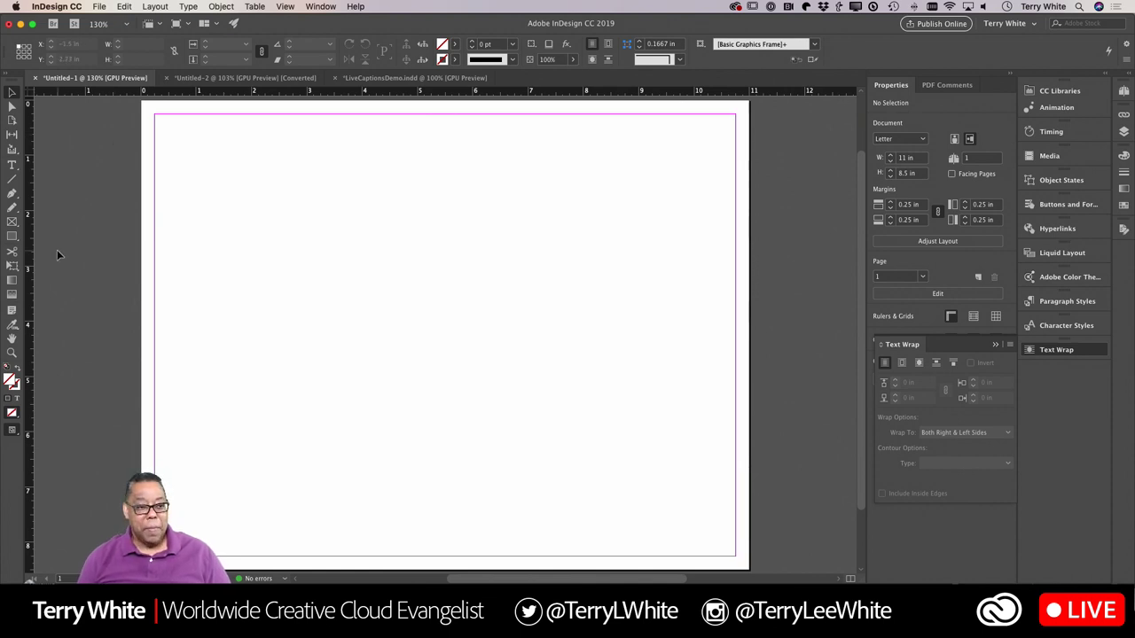
Draw a rectangular placeholder frame about 3.38 × 2.07 in on the page and a circular one about 1.86 in wide below it.
click(12, 223)
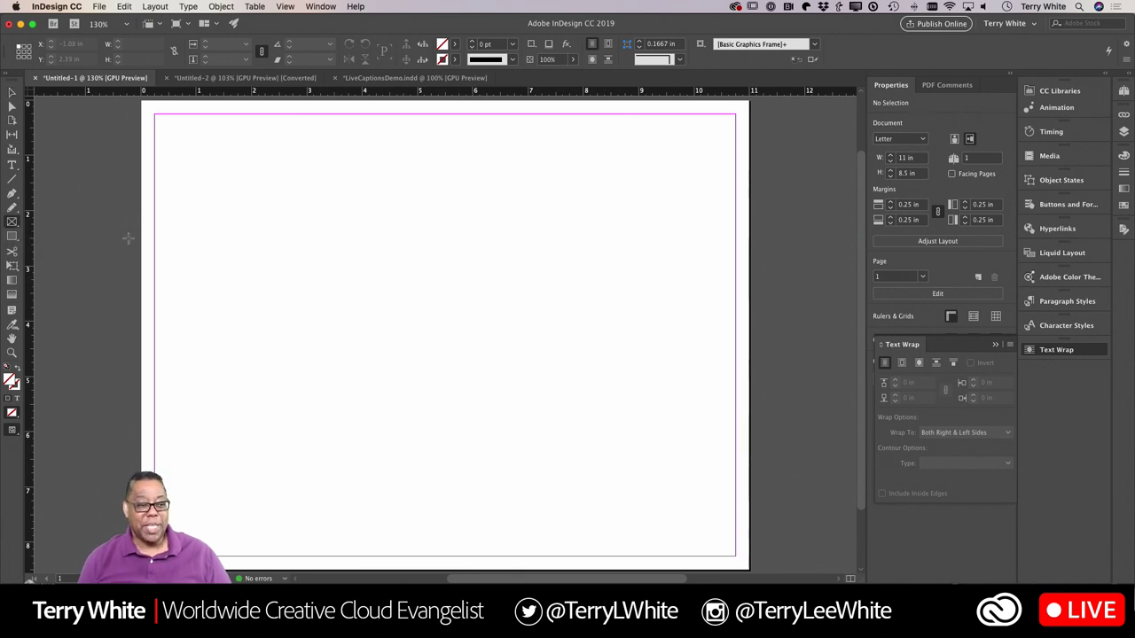
drag(207, 217, 394, 332)
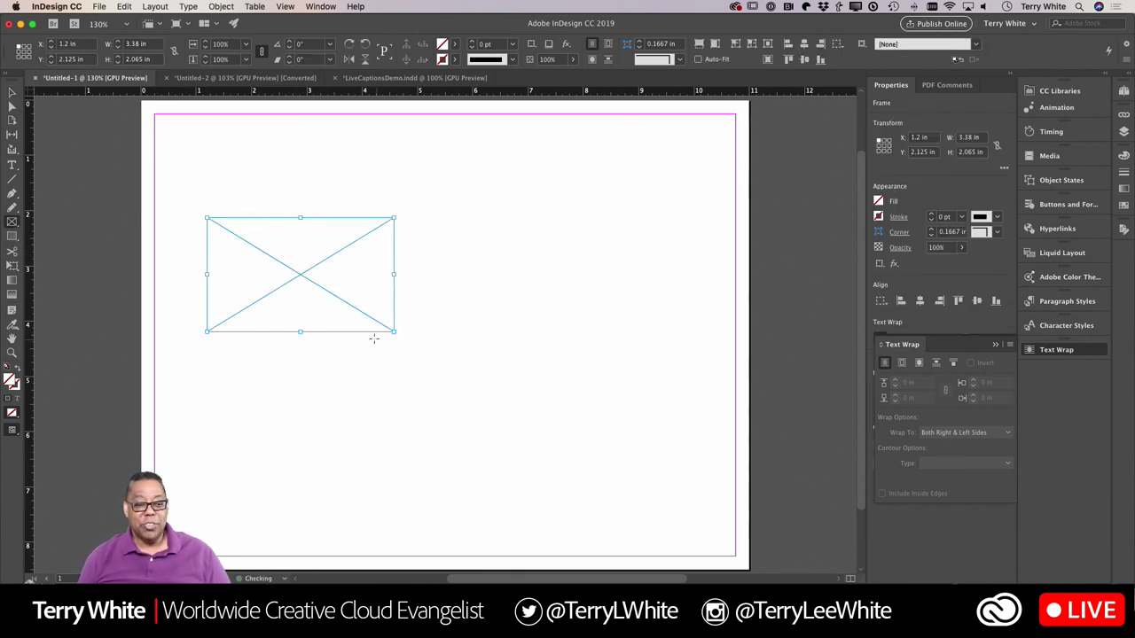
drag(13, 222, 37, 249)
drag(249, 378, 352, 479)
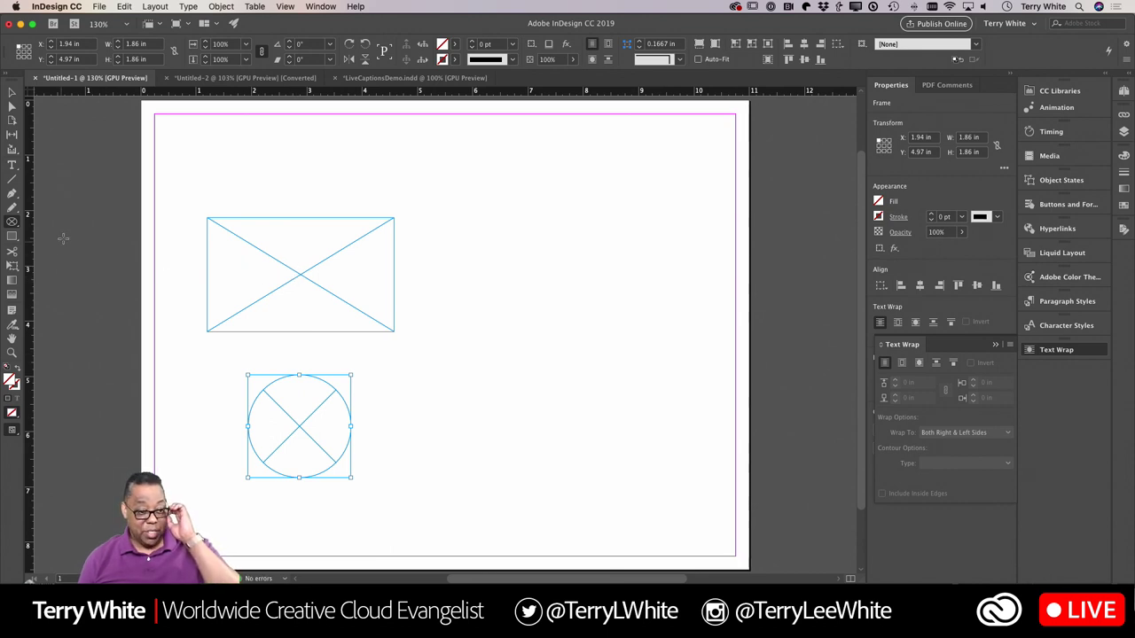
Draw a hexagonal placeholder frame about 1.86 × 1.61 in, beside the rectangular frame.
drag(11, 223, 36, 246)
drag(492, 259, 596, 349)
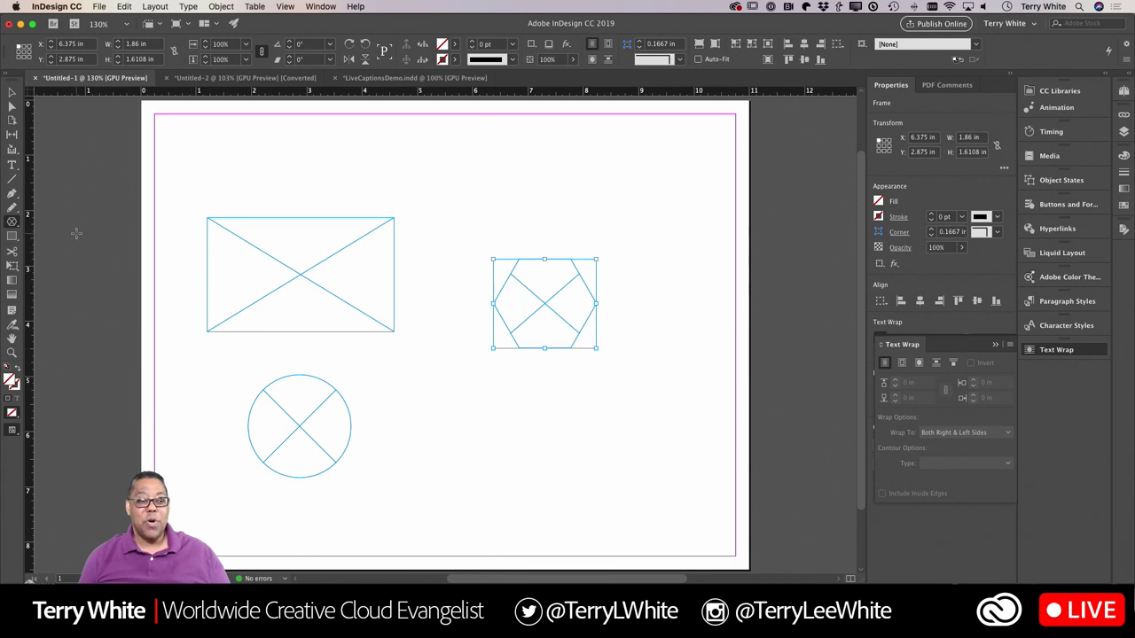
Draw a closed, curved freeform shape with the Pen tool in the empty area below the hexagonal frame.
click(12, 194)
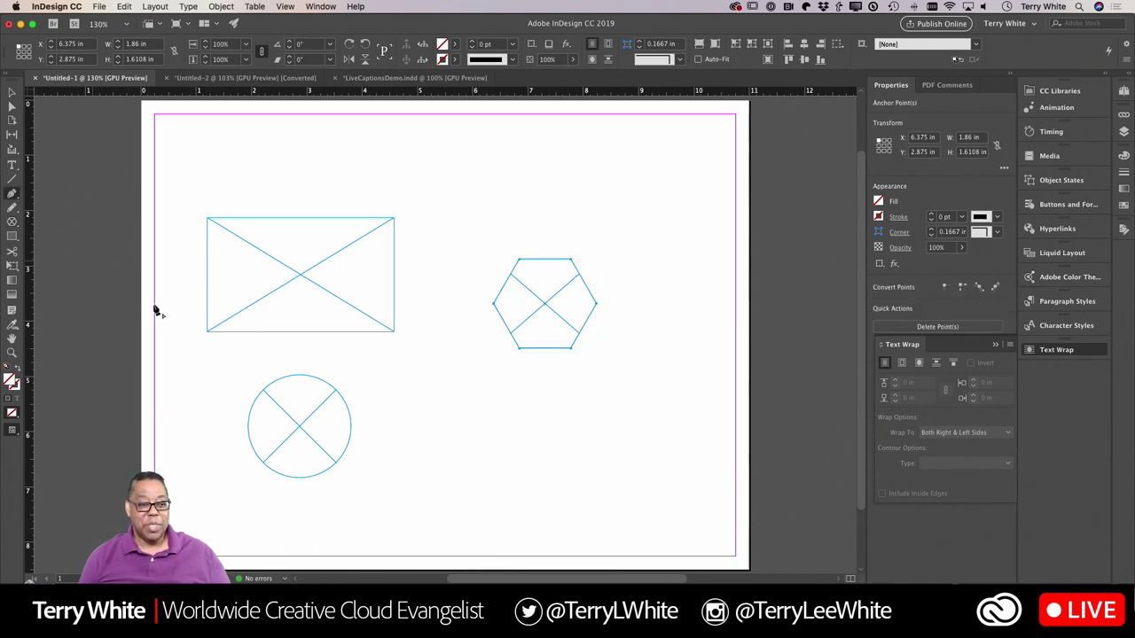
click(414, 489)
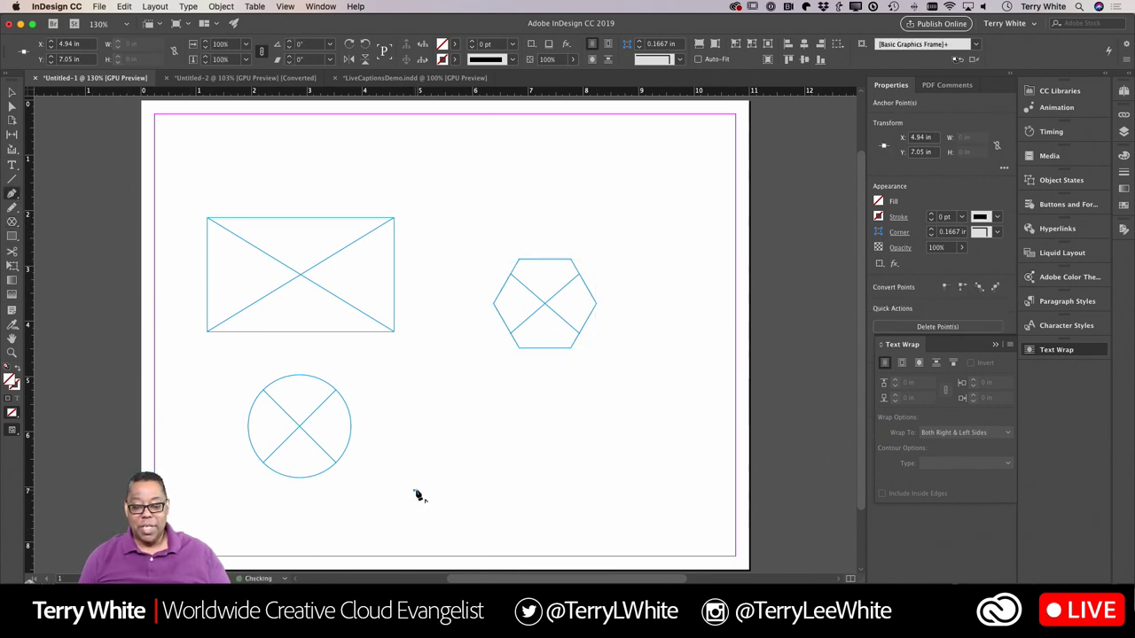
drag(503, 430, 543, 461)
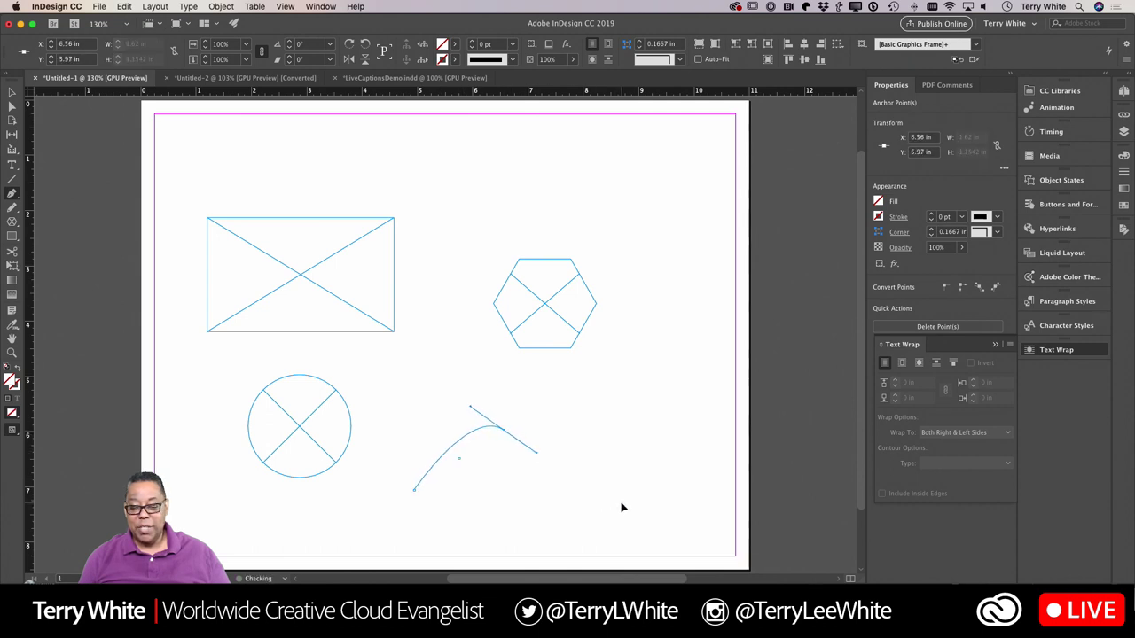
drag(619, 504, 638, 485)
click(693, 512)
drag(693, 519, 694, 533)
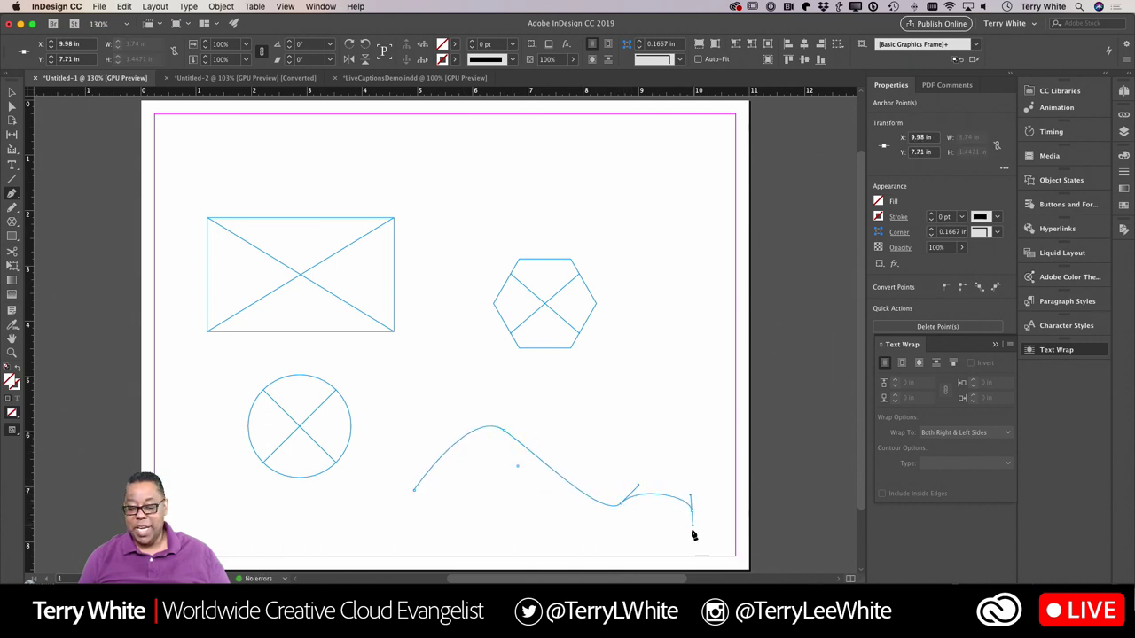
click(620, 551)
drag(619, 555, 591, 546)
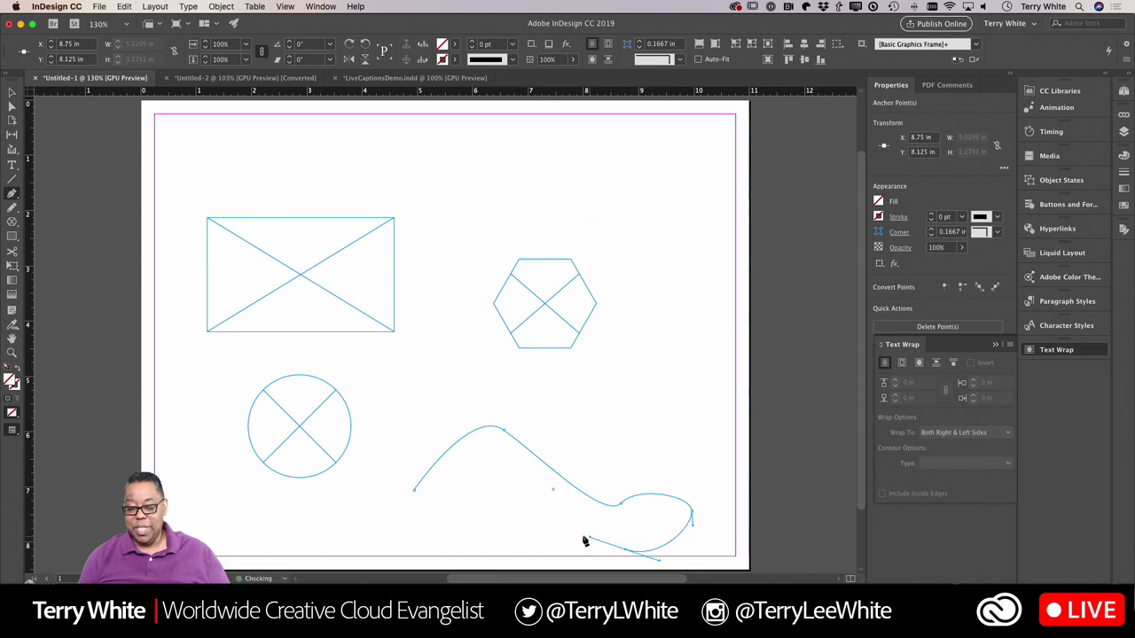
click(491, 479)
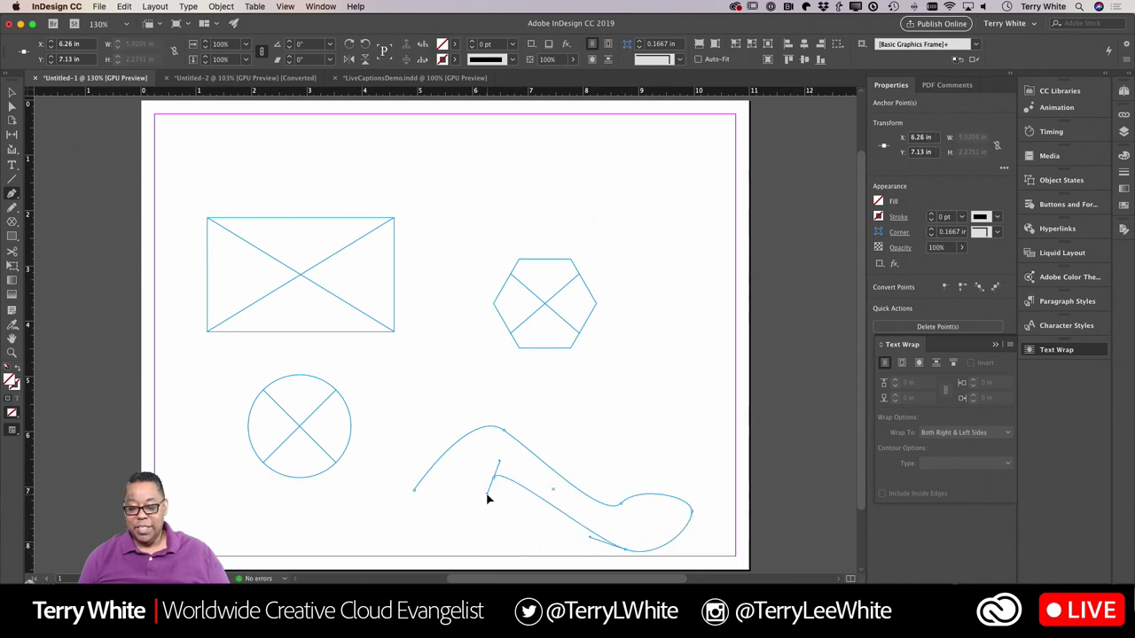
drag(506, 525, 541, 545)
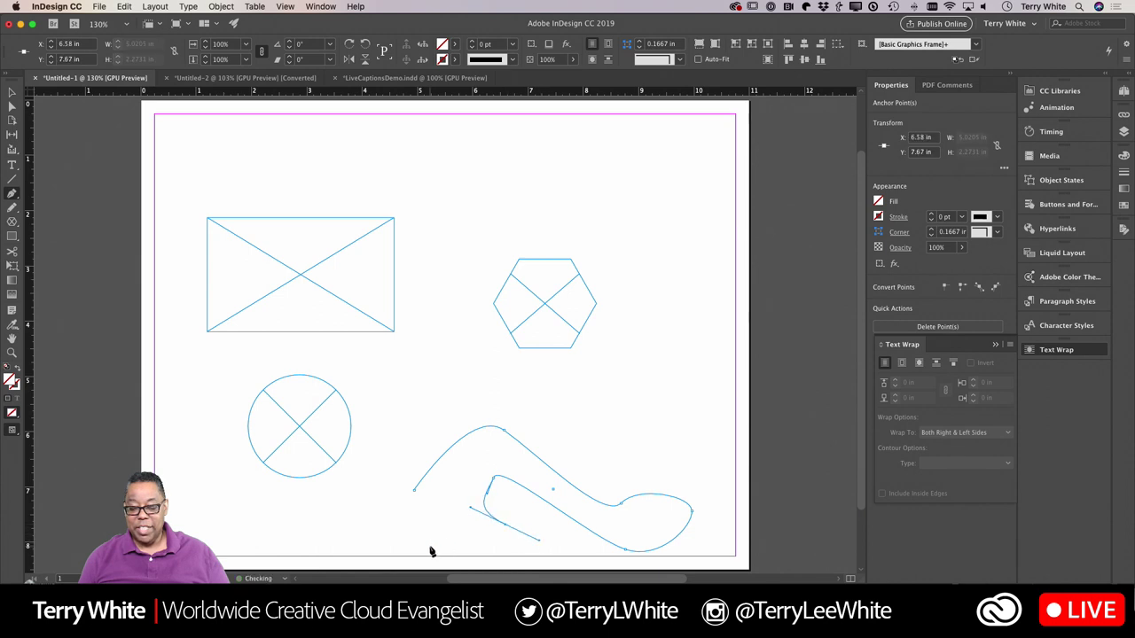
drag(431, 547, 388, 532)
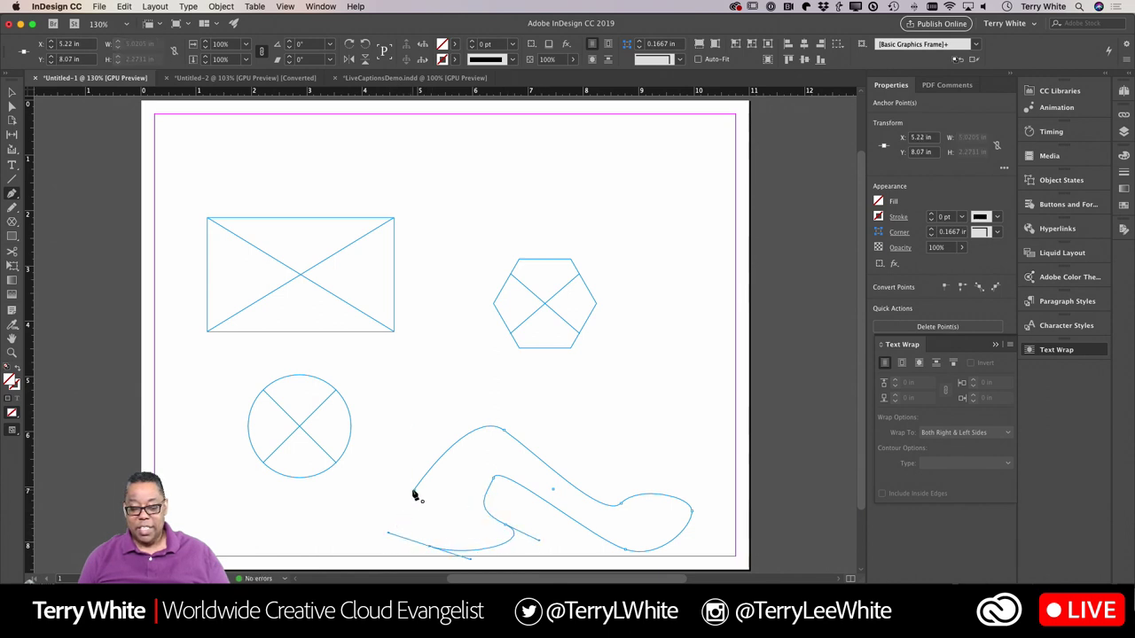
click(412, 494)
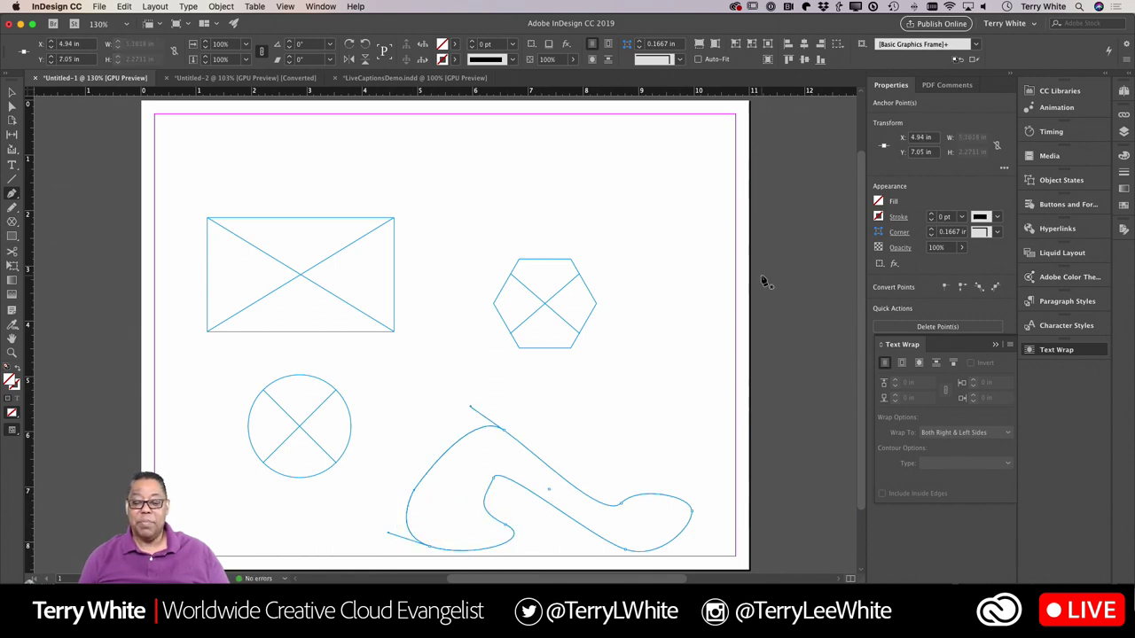
Delete three anchor points from the freeform shape: the upper peak and two along the inner curve.
click(504, 434)
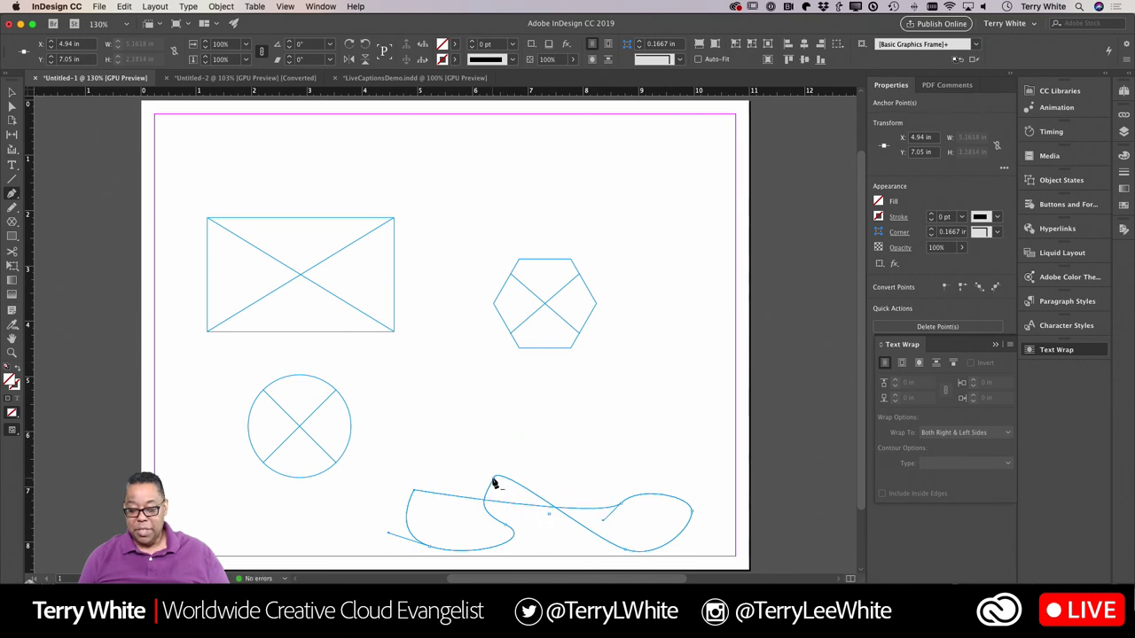
click(493, 483)
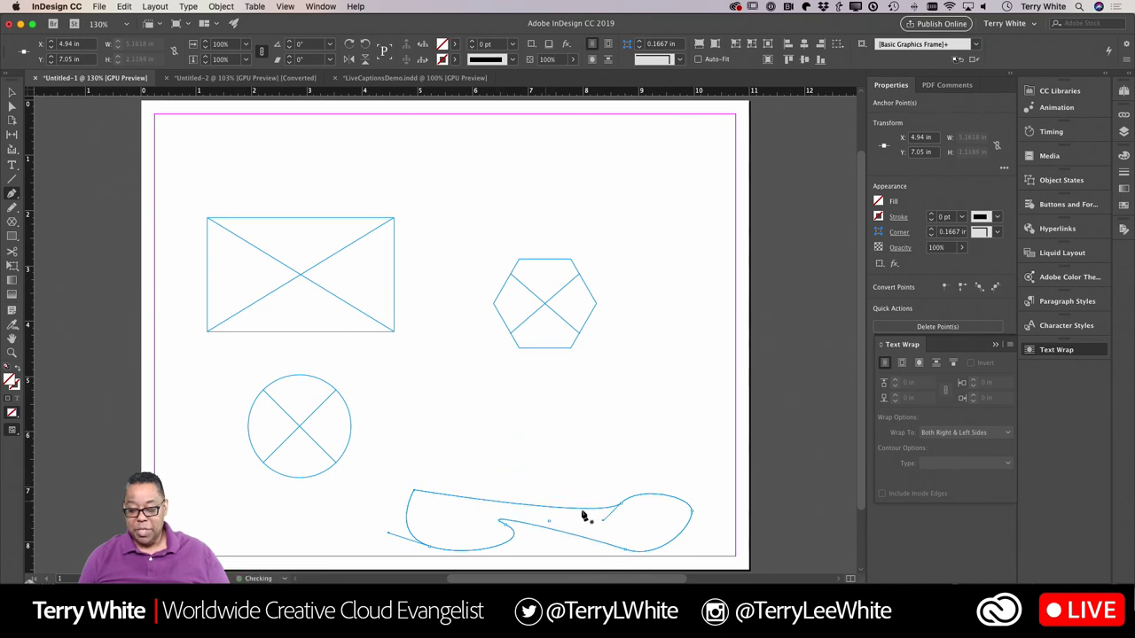
click(506, 528)
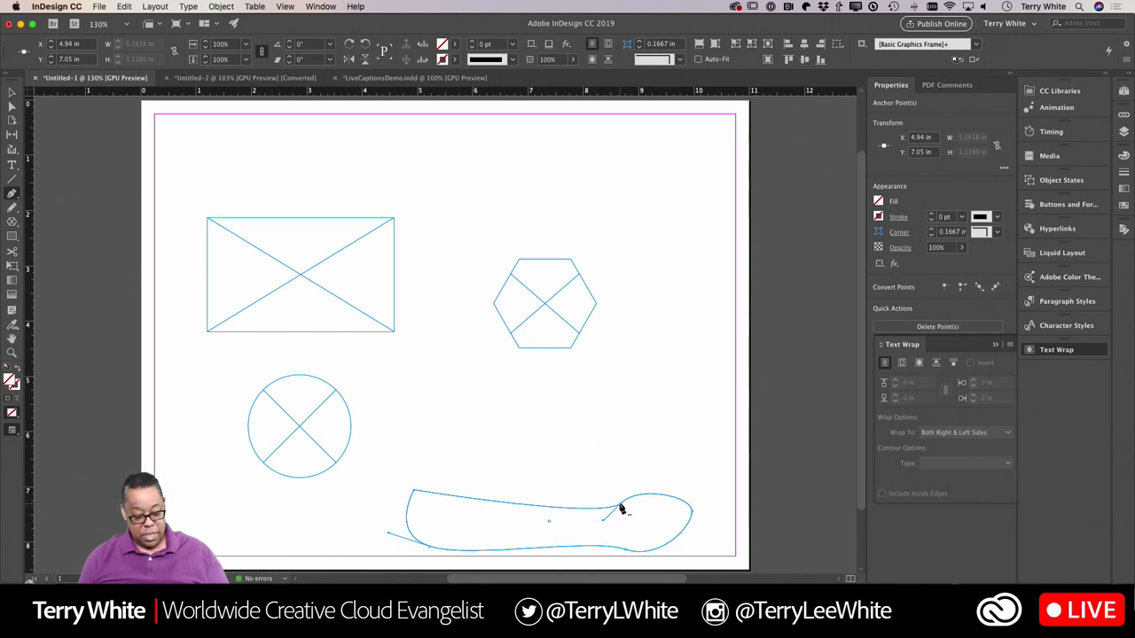
Add an anchor point on the upper edge of the freeform shape with the Add Anchor Point tool.
click(13, 195)
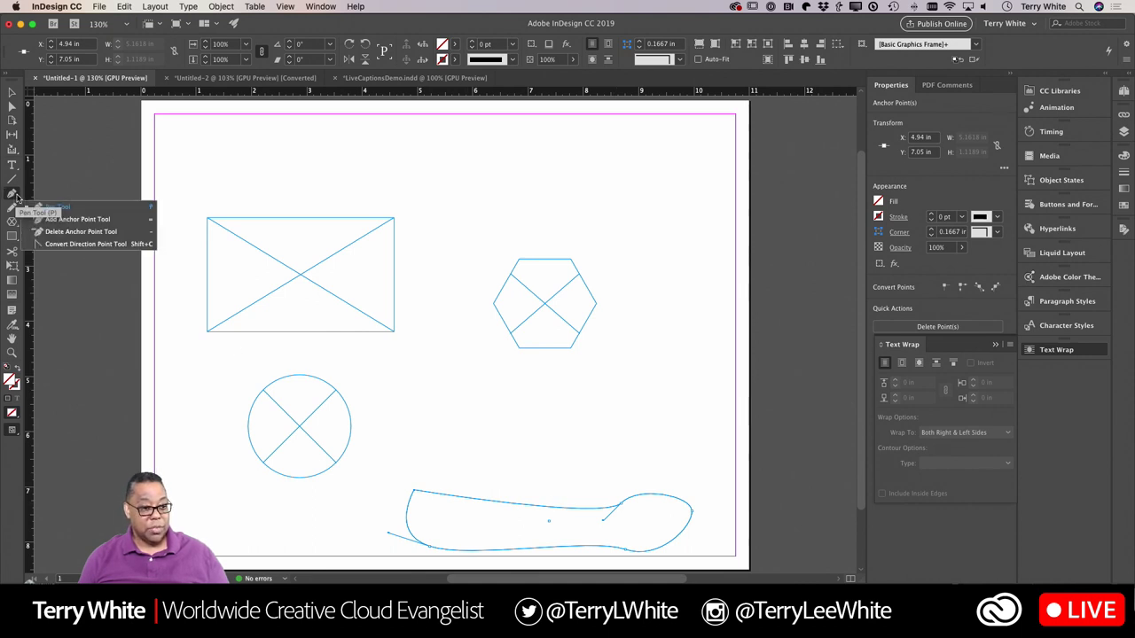
click(69, 219)
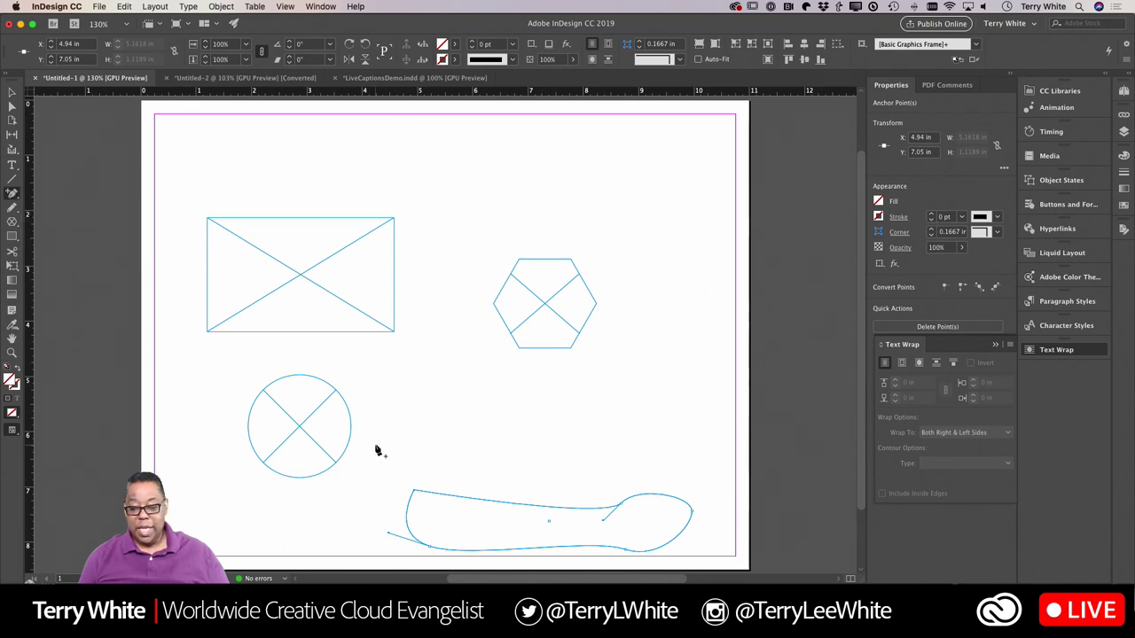
click(561, 509)
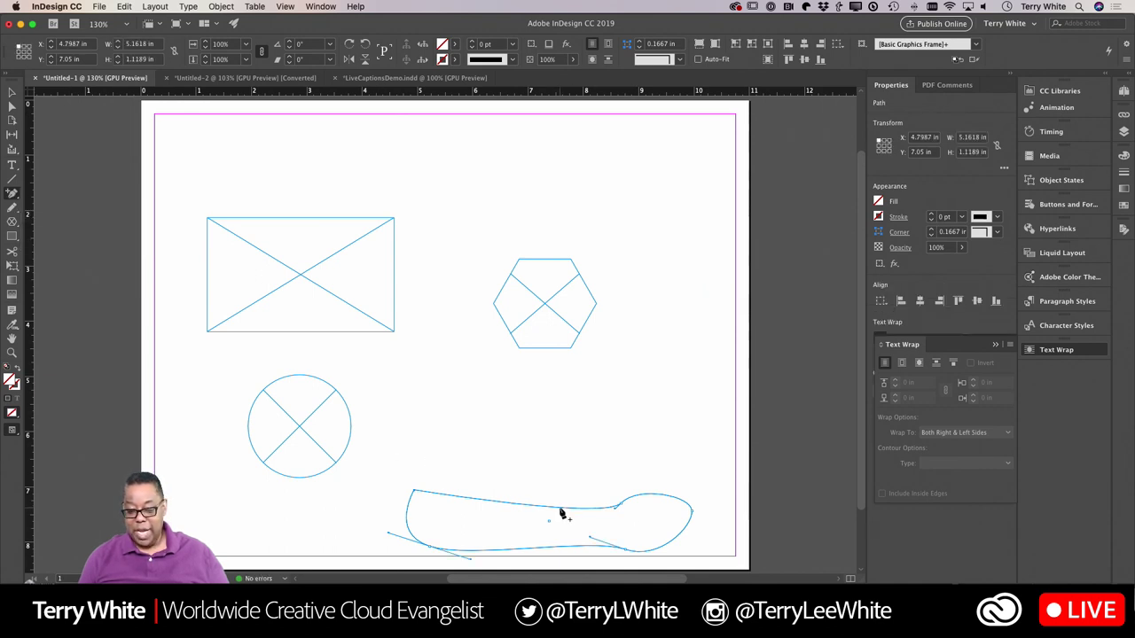
Reshape the freeform path with the Direct Selection tool by moving its upper edge and the anchor point near the rounded end upward.
click(13, 192)
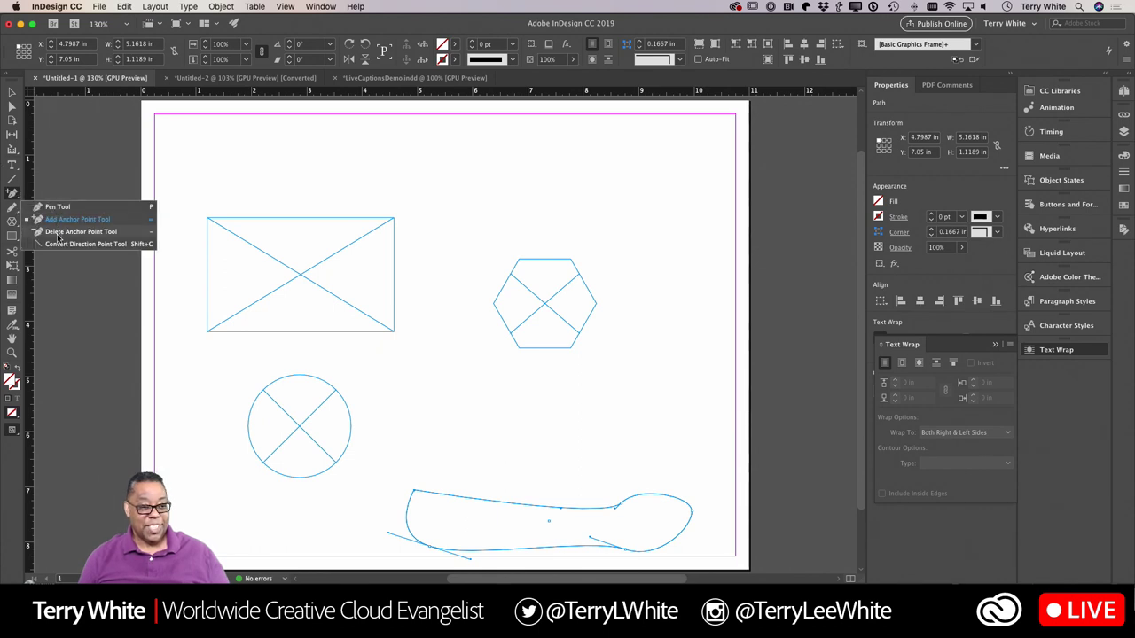
click(12, 107)
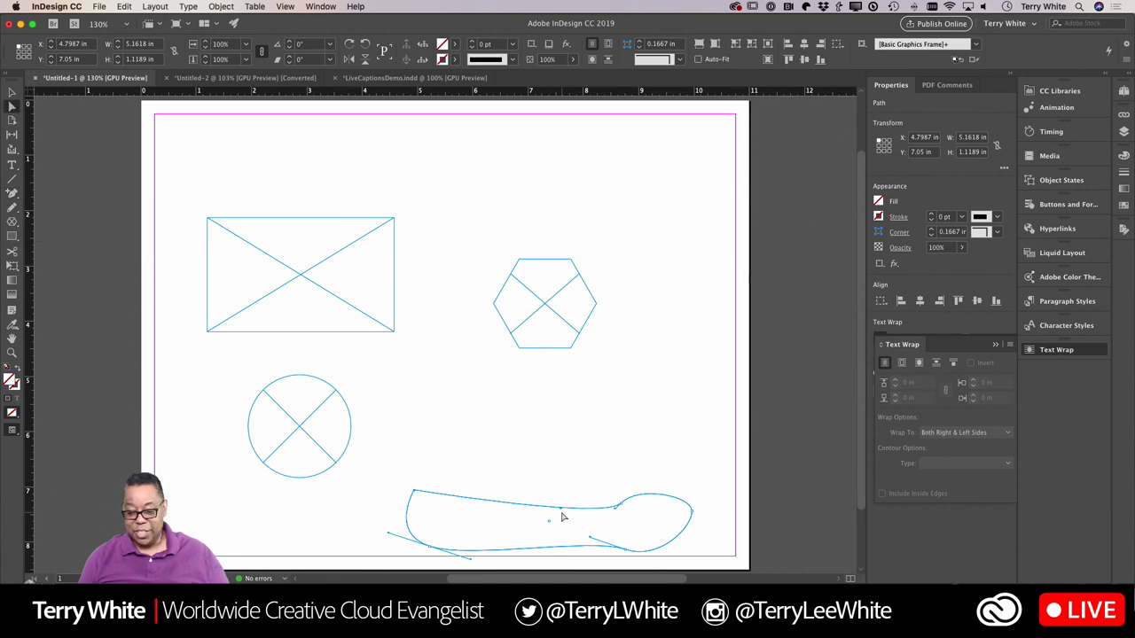
drag(562, 512, 563, 460)
drag(619, 505, 636, 433)
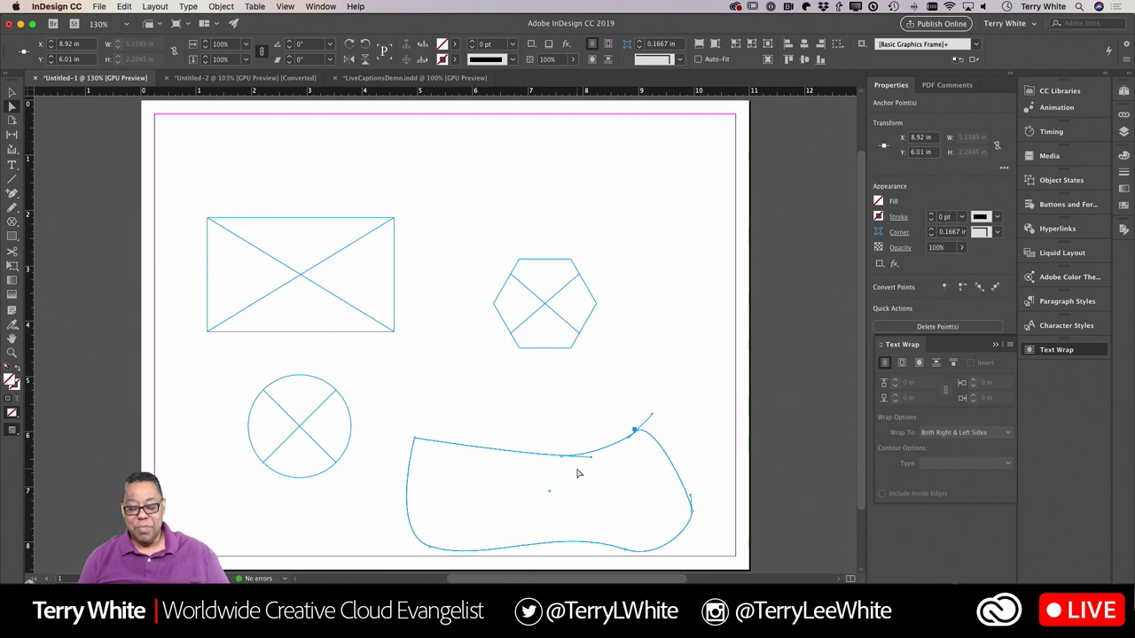
Delete the entire freeform path from the page.
key(Delete)
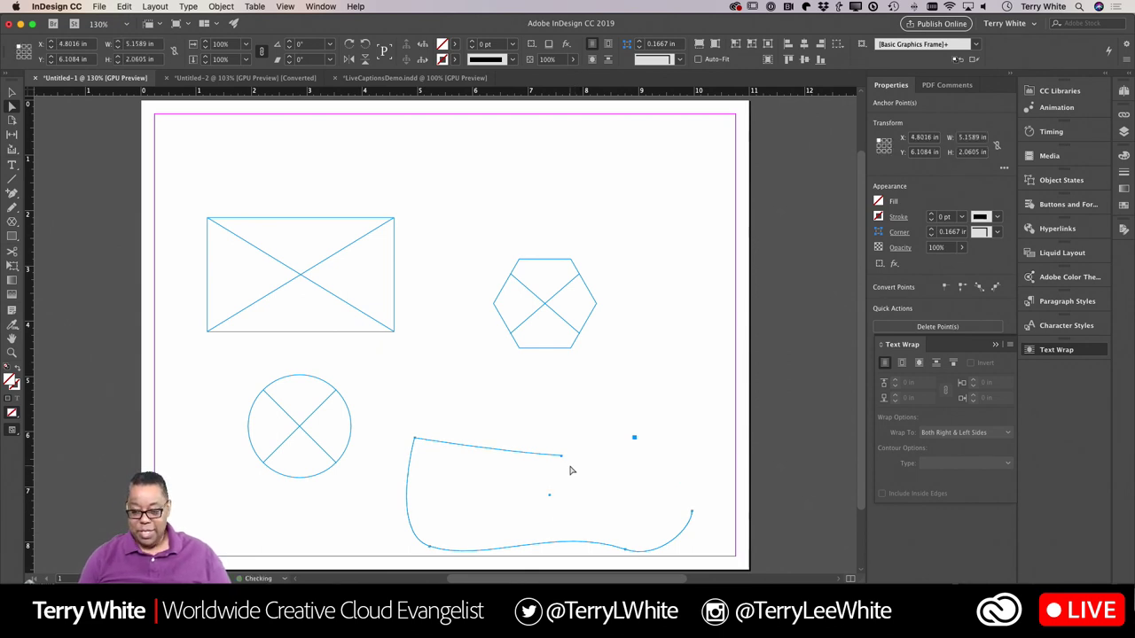
key(Delete)
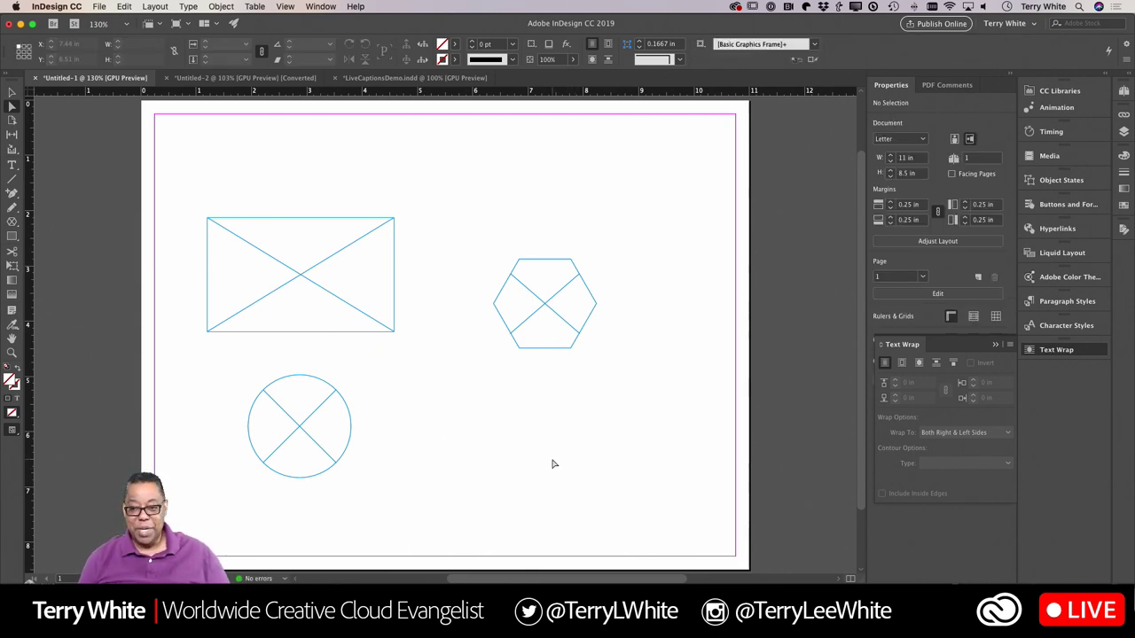
Switch to Illustrator and copy the selected guitar outline artwork.
key(super+Tab)
key(super+Tab)
key(super+Tab)
key(super+Tab)
key(super+Tab)
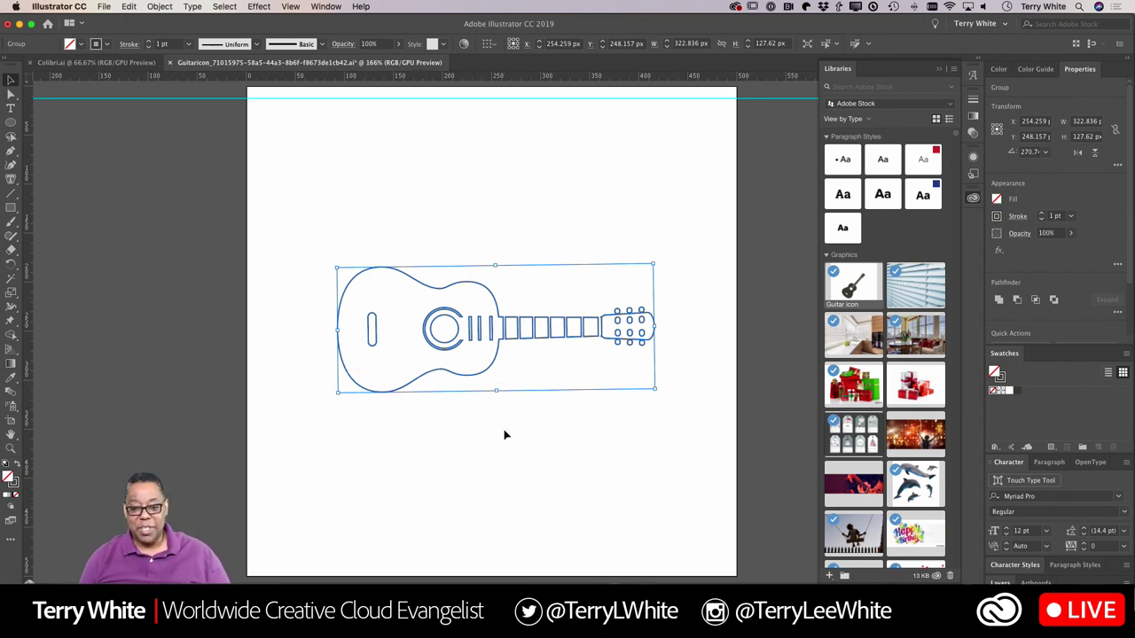
key(a)
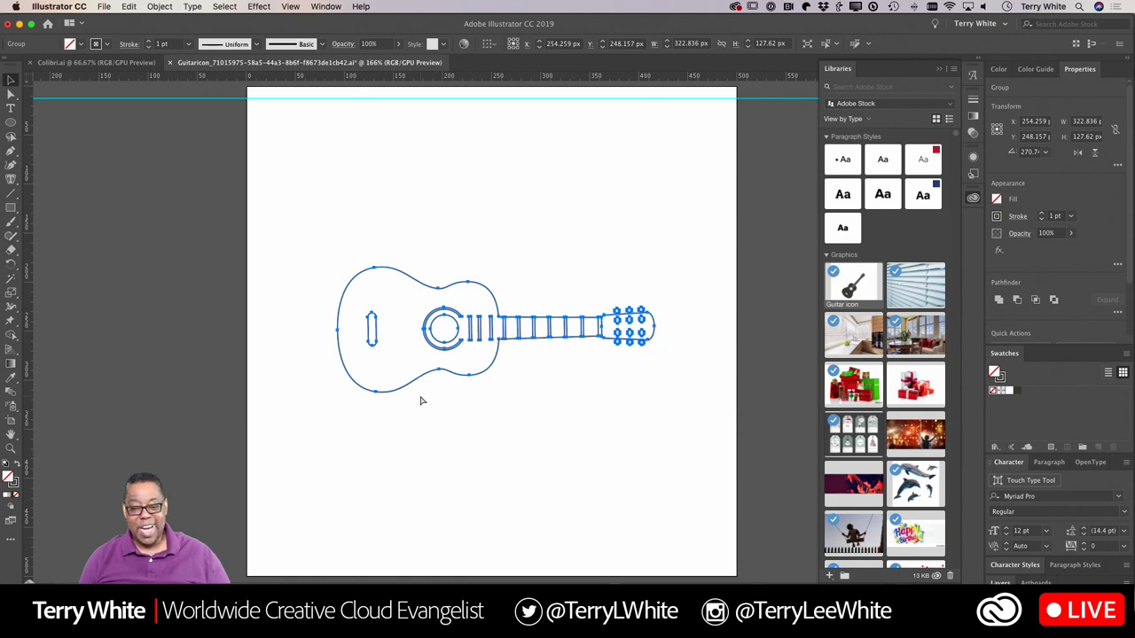
key(v)
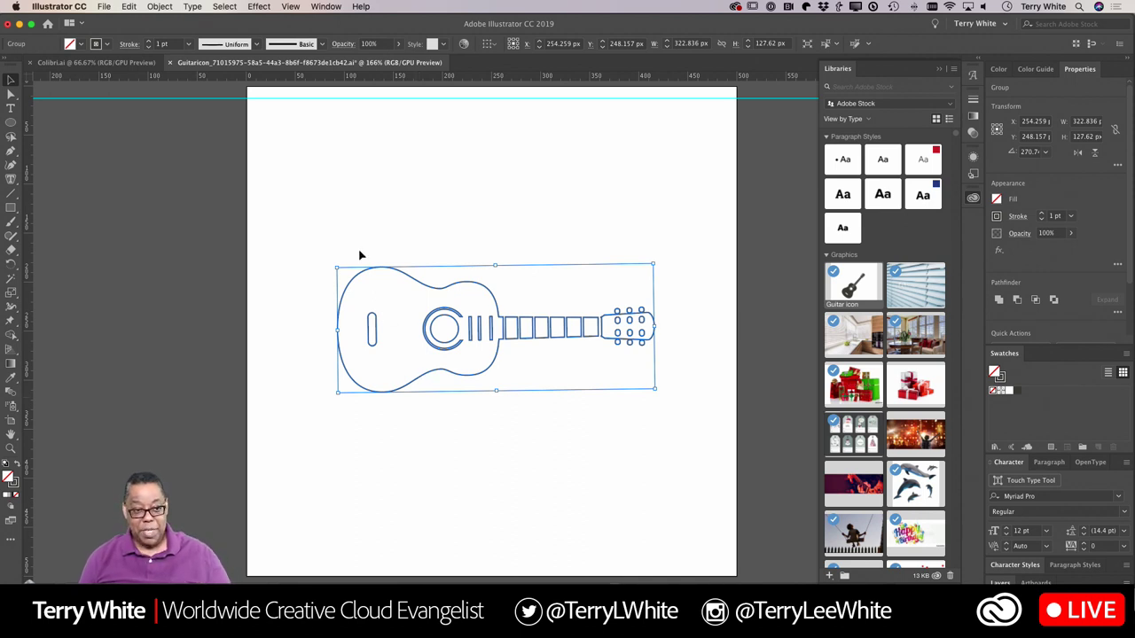
click(131, 6)
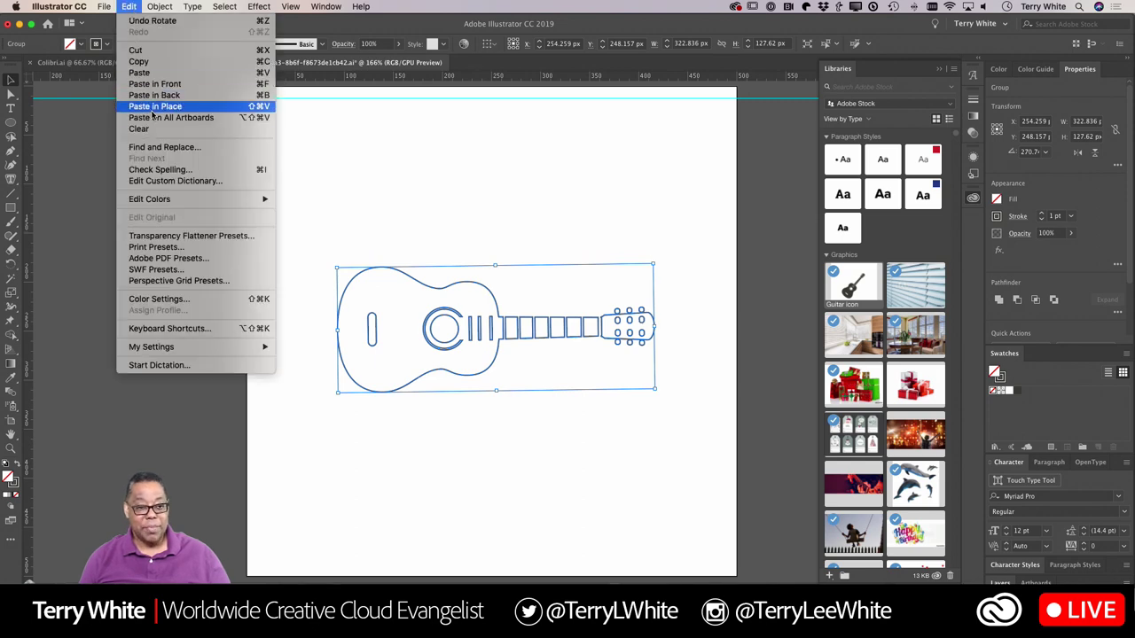
click(140, 62)
Switch back to InDesign, paste the guitar outline and move it below the hexagonal frame, to about X 4.68 in, Y 5.63 in.
key(super+Tab)
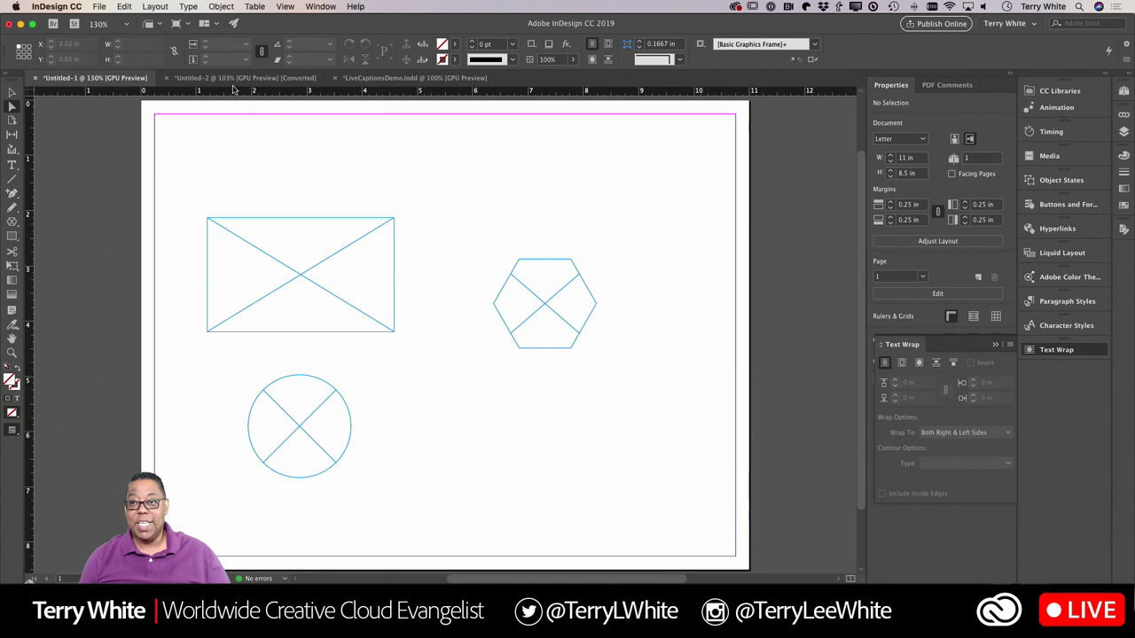
click(123, 7)
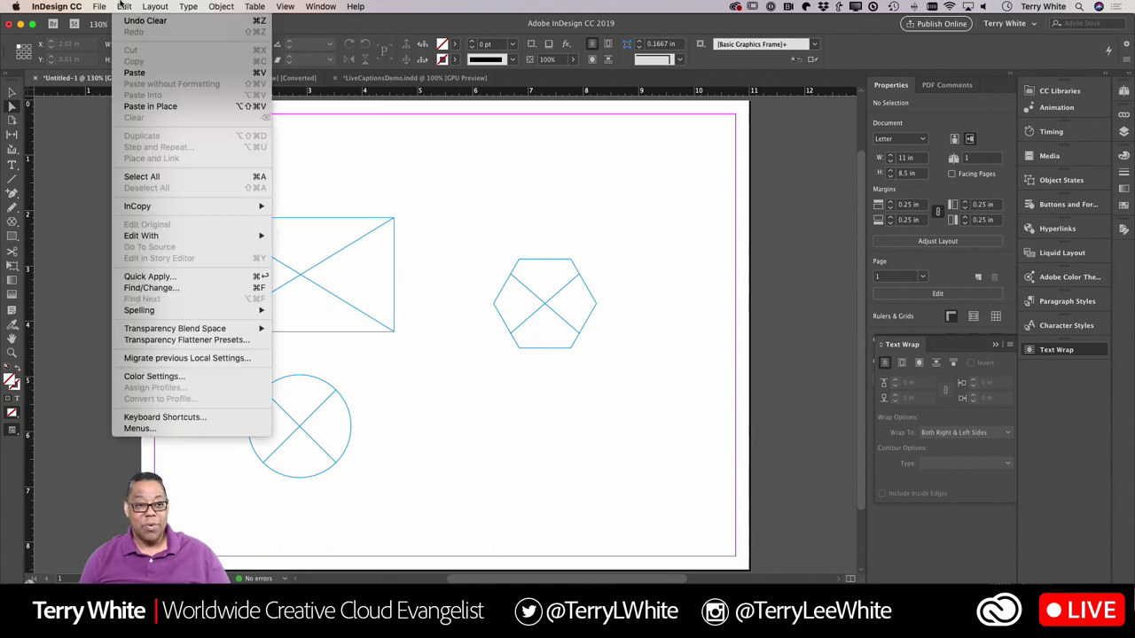
click(156, 72)
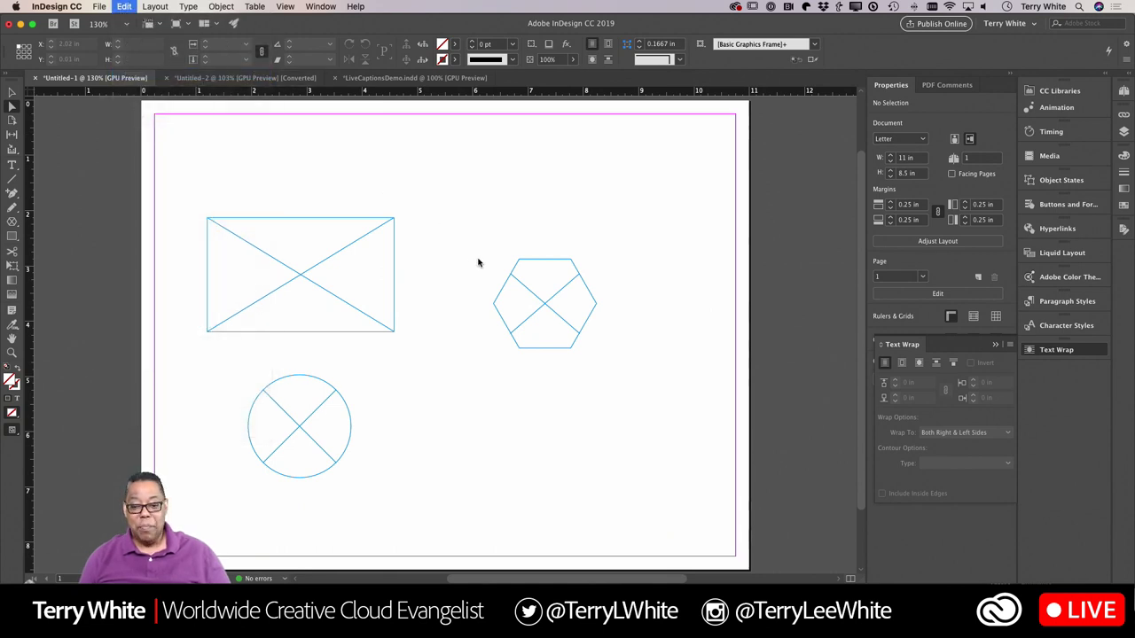
click(12, 91)
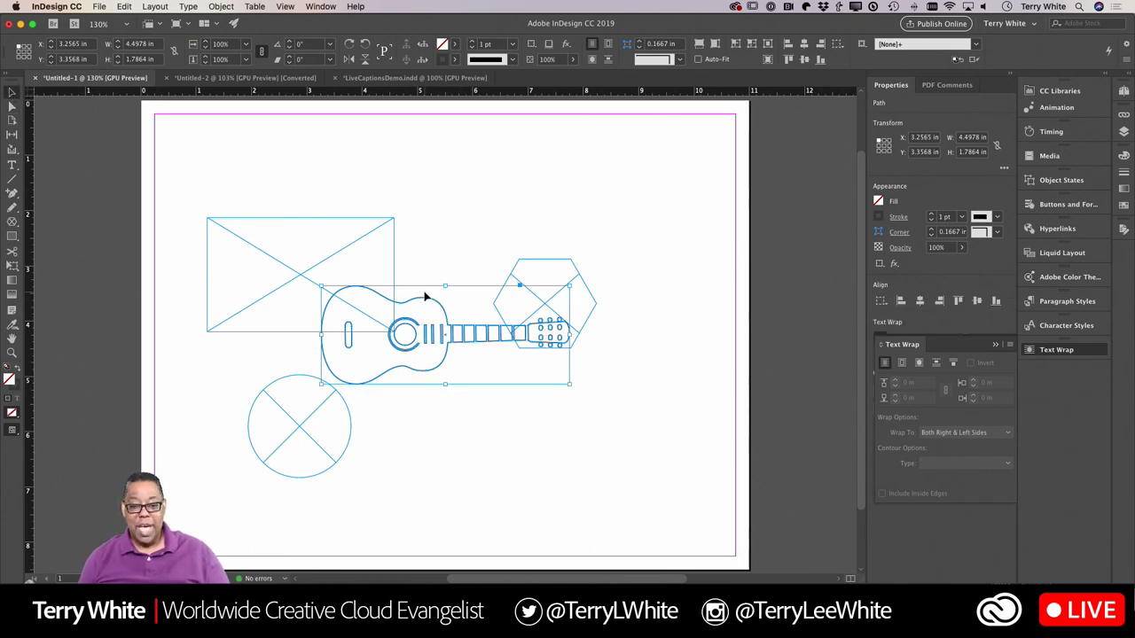
drag(424, 298, 500, 419)
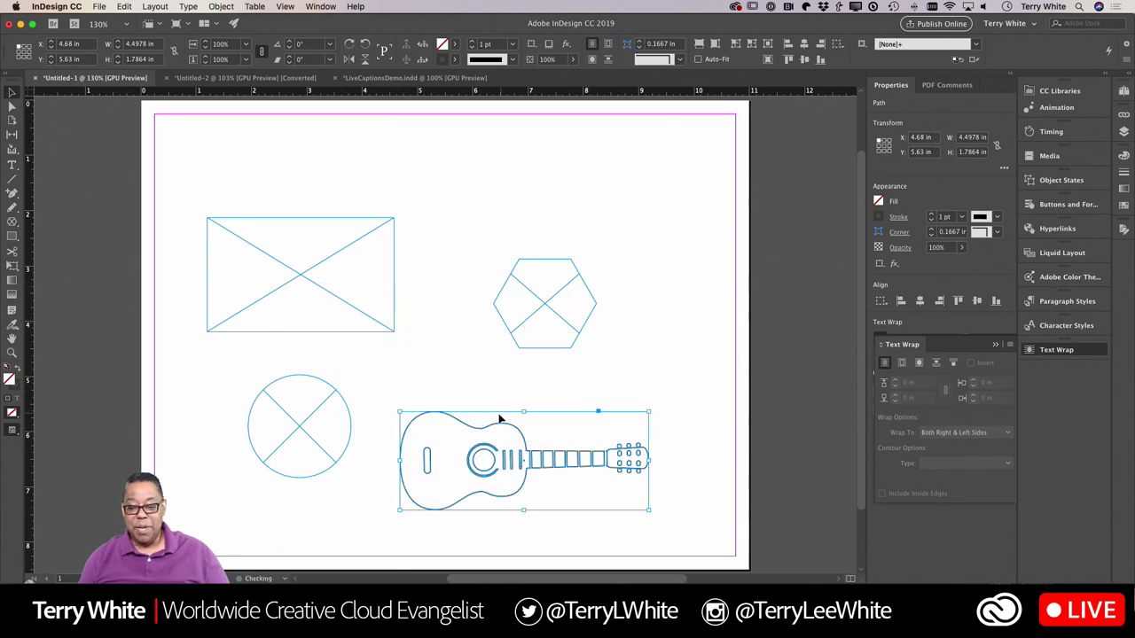
Place the photo of the man playing guitar from the Adobe Live 2019 library inside the guitar outline.
click(1048, 96)
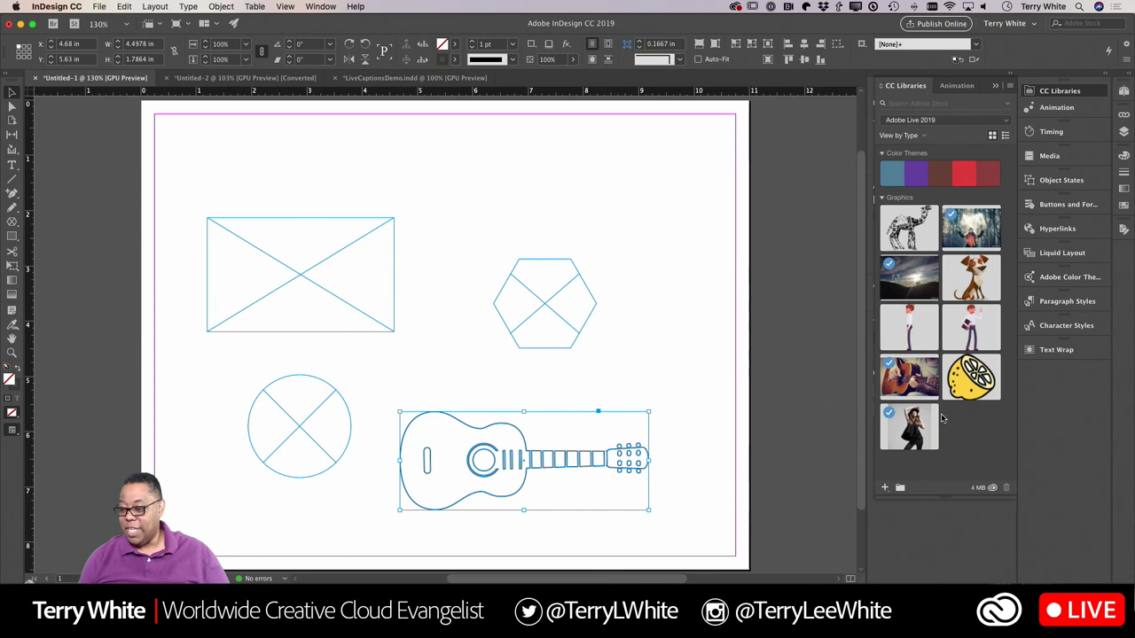
drag(917, 388, 387, 478)
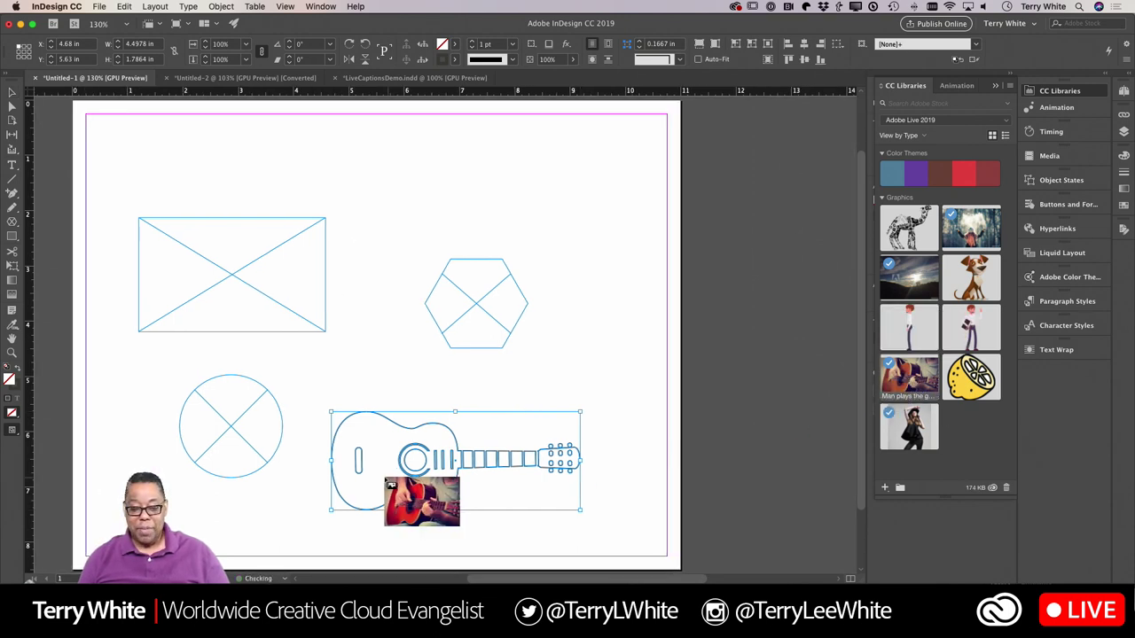
click(381, 468)
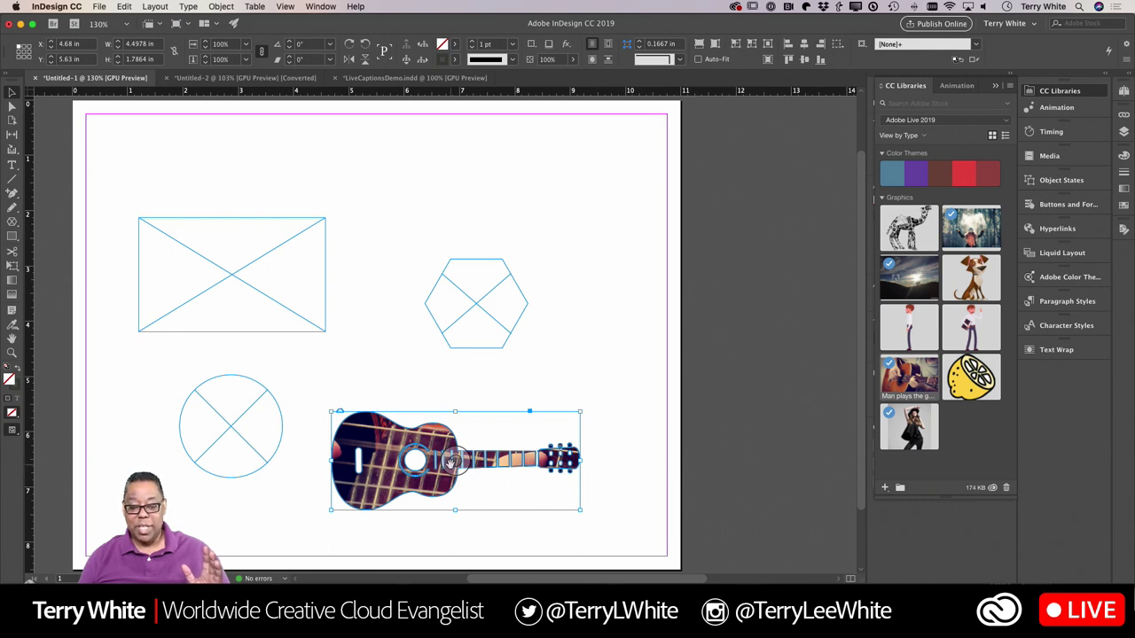
Shift the oversized guitar photo around inside the guitar outline to find a better visible portion.
drag(450, 459, 481, 489)
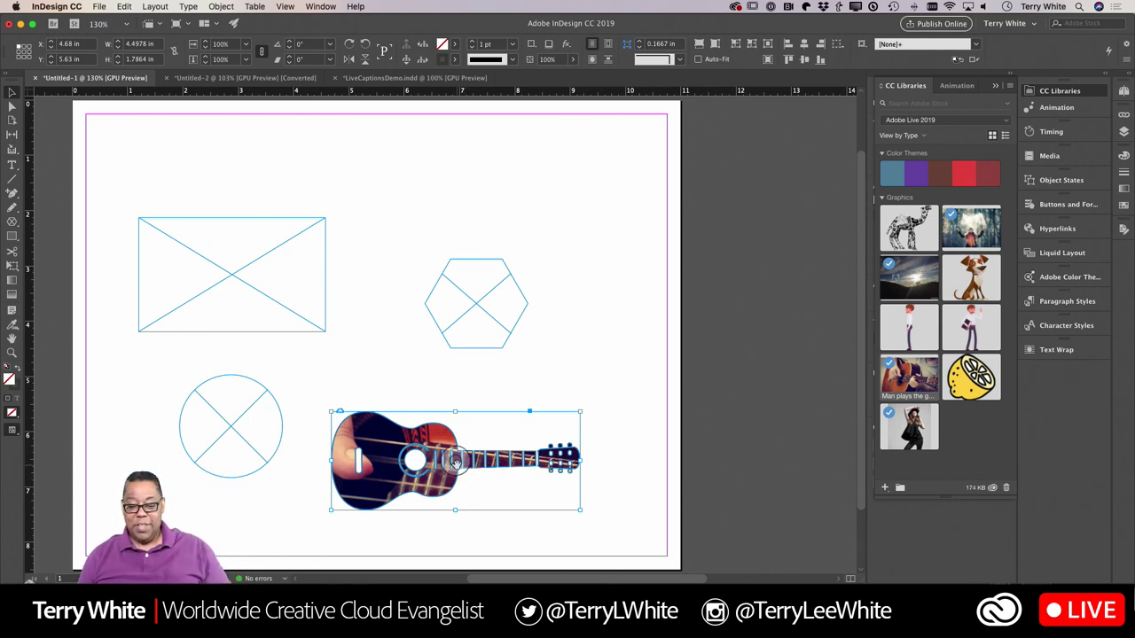
drag(464, 477, 544, 523)
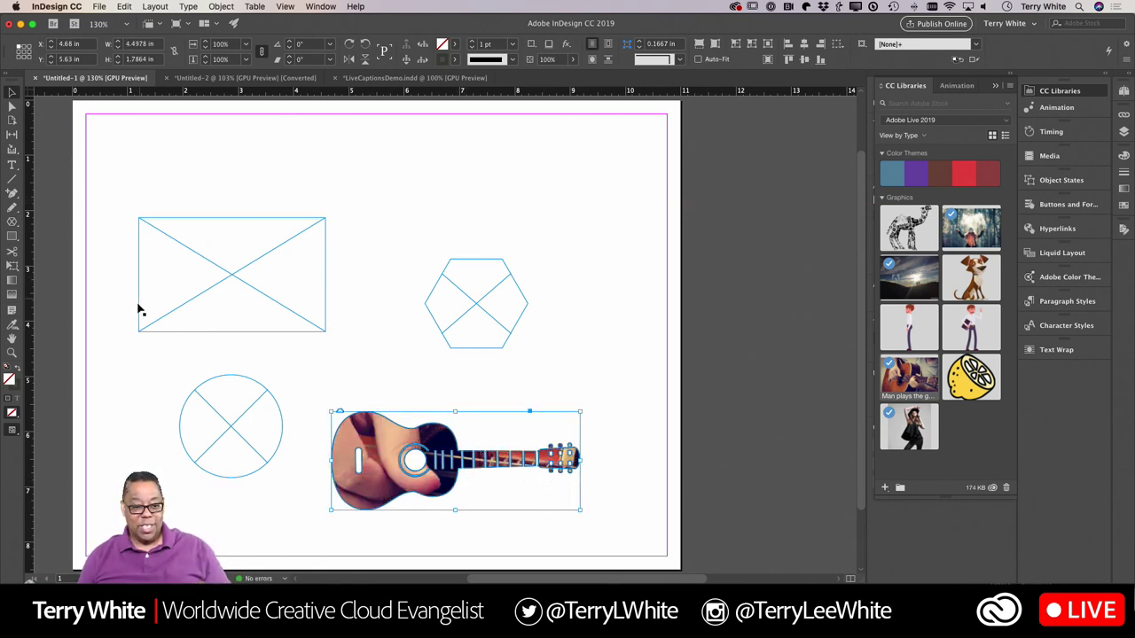
drag(455, 456, 528, 504)
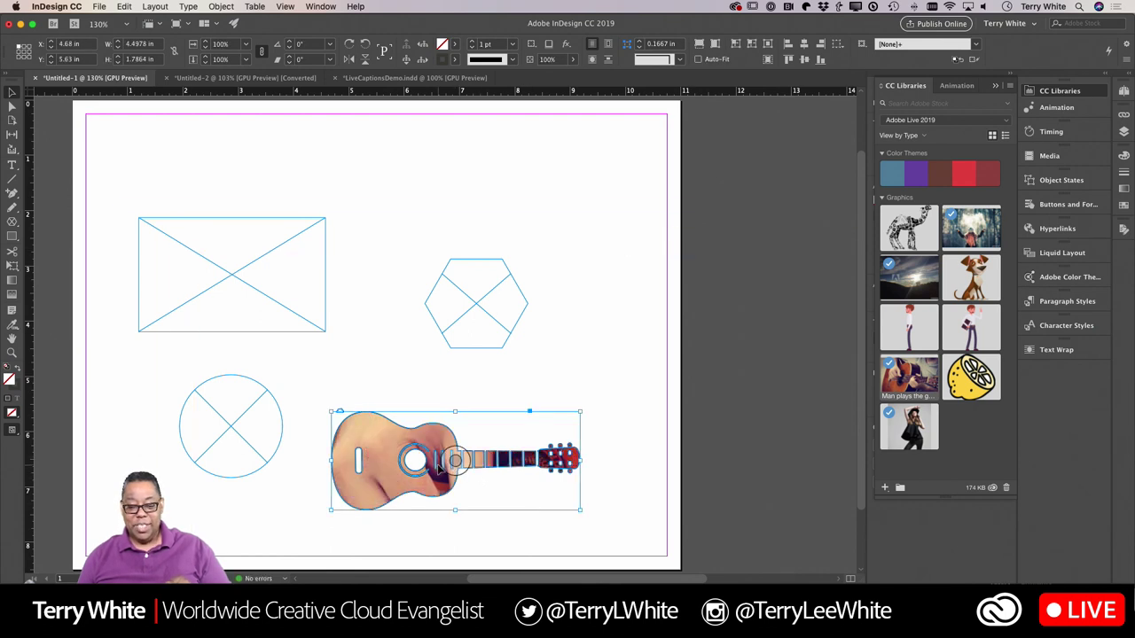
drag(454, 461, 461, 459)
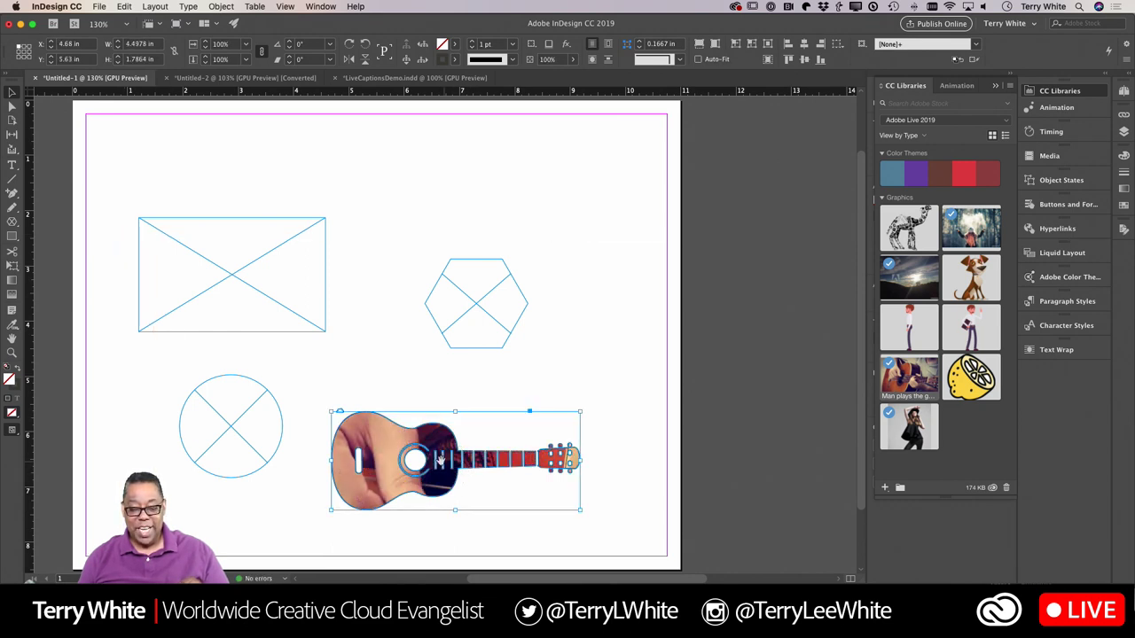
click(450, 458)
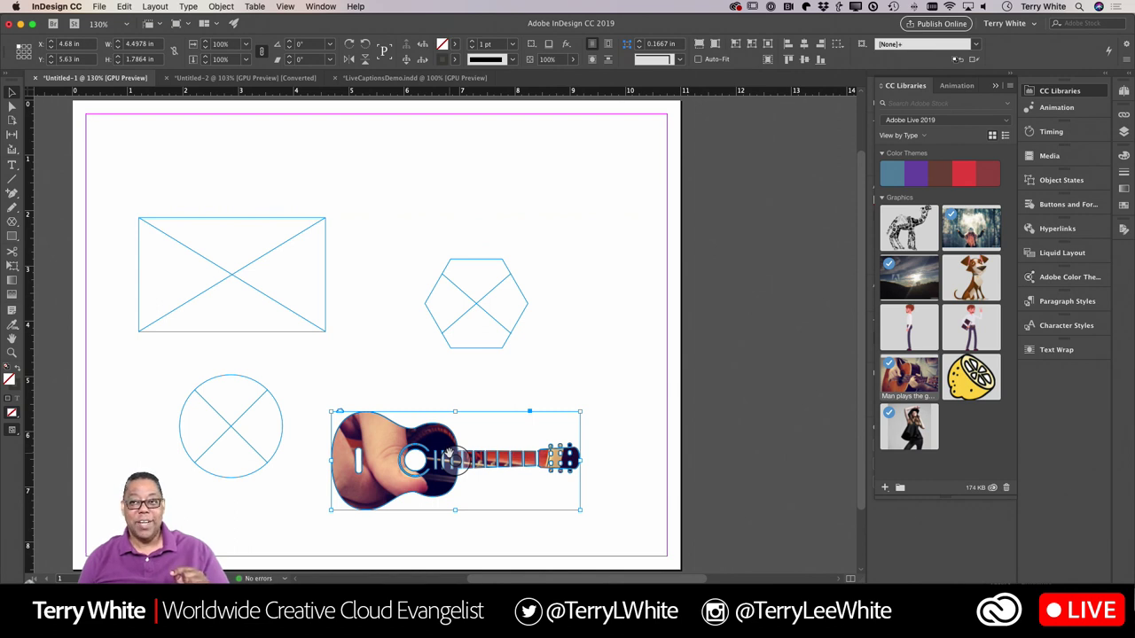
drag(450, 459, 451, 458)
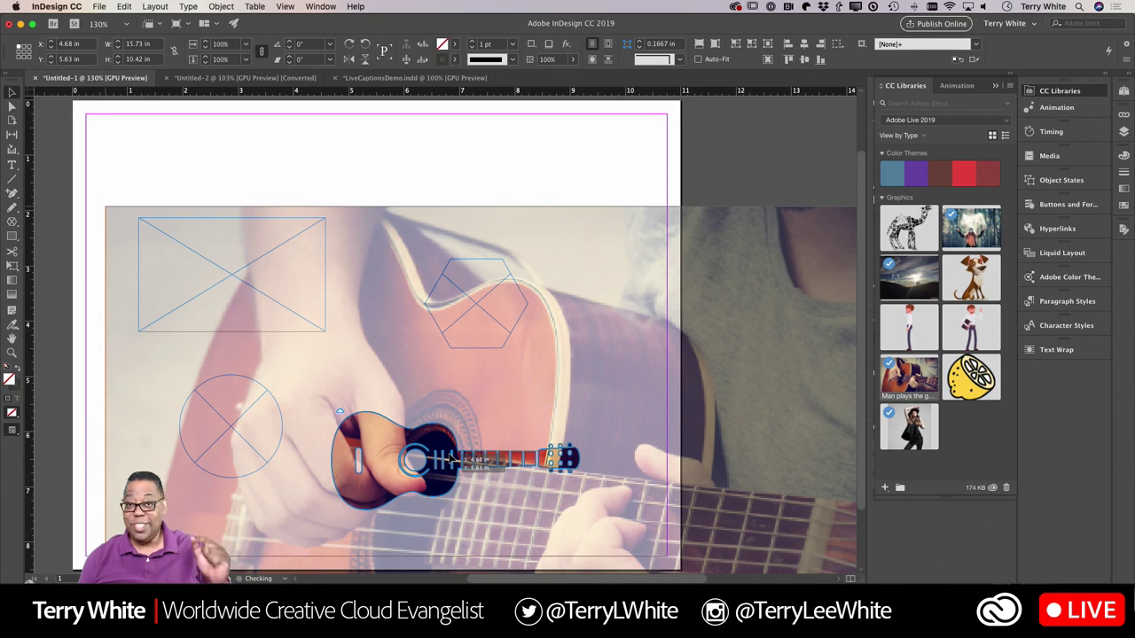
drag(452, 458, 344, 398)
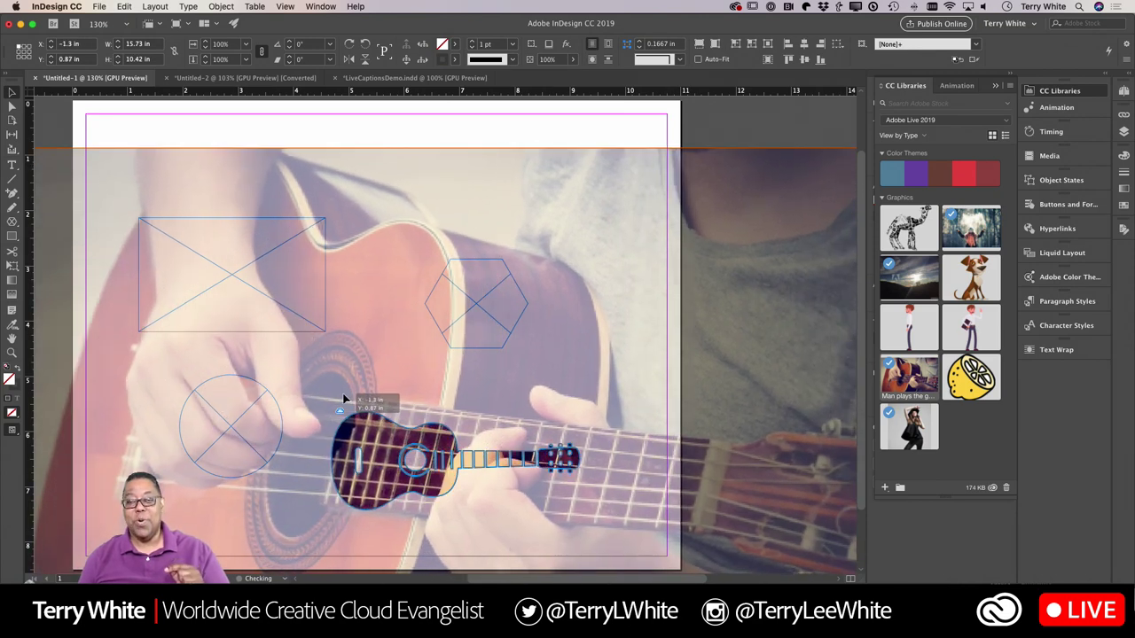
drag(344, 399, 342, 398)
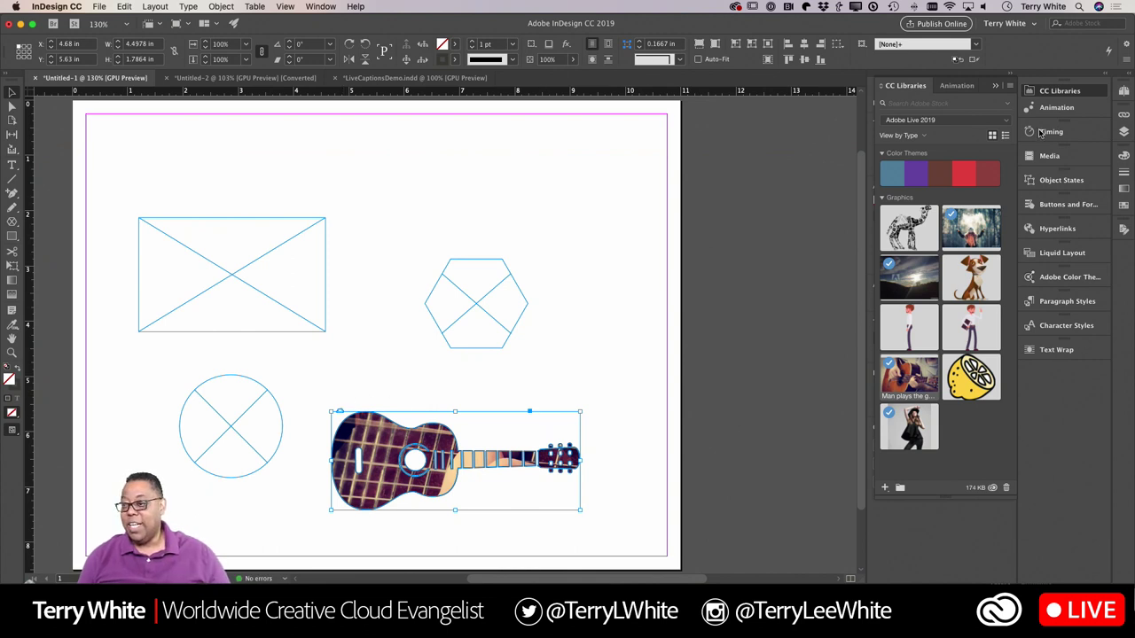
Fit the photo to the guitar outline with Fill Frame Proportionally, shift it slightly upward inside the outline, and deselect it.
click(997, 89)
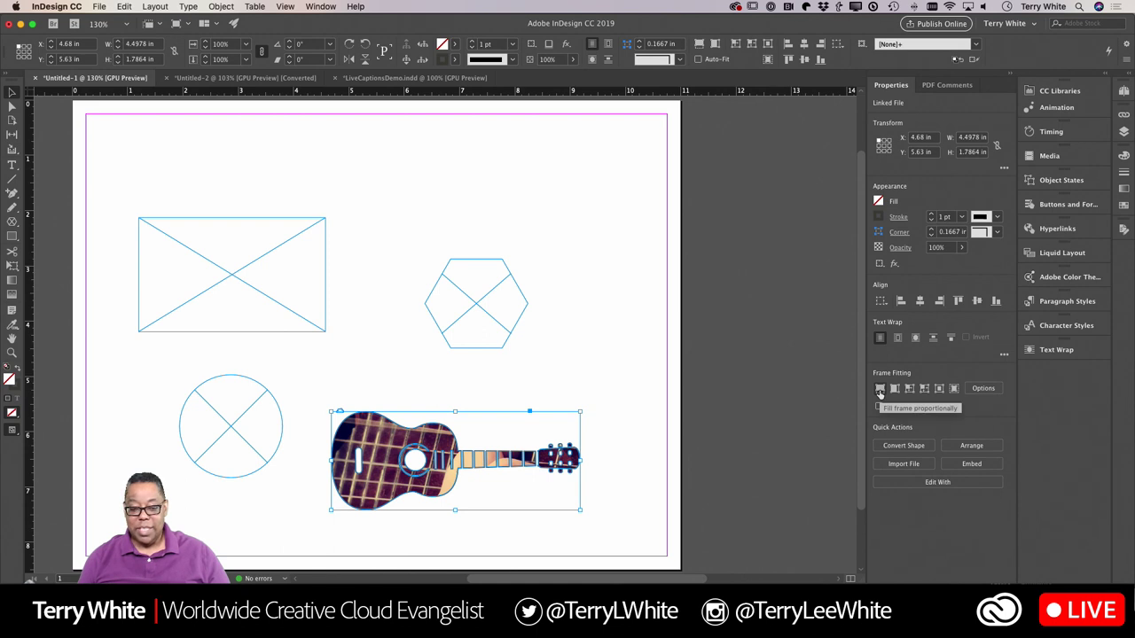
click(880, 390)
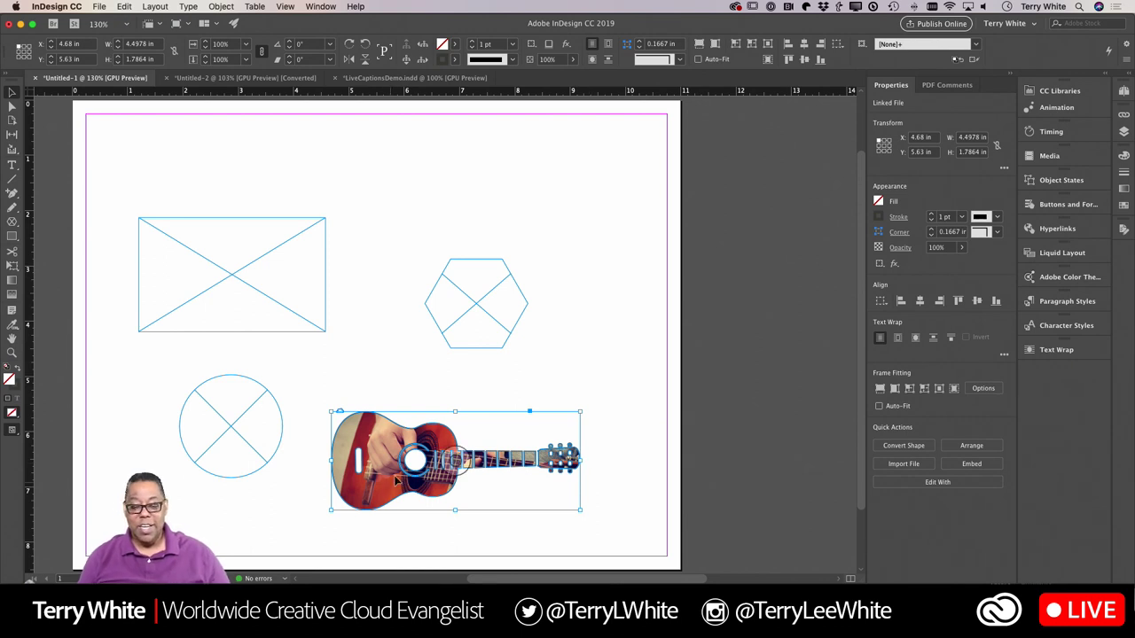
drag(443, 459, 445, 467)
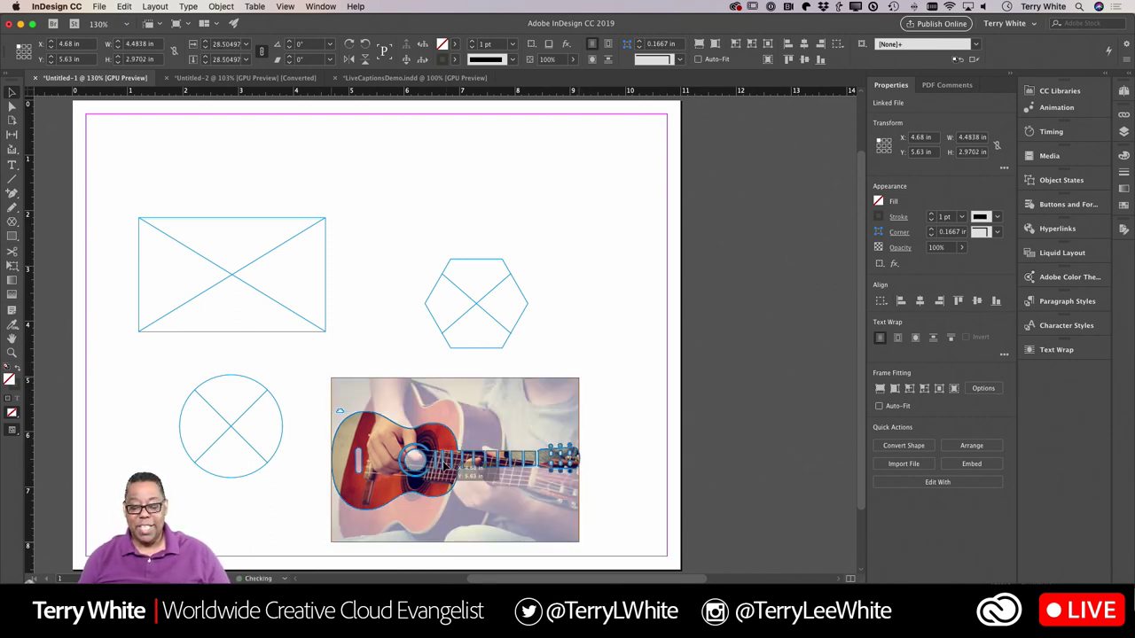
mouse_move(443, 466)
mouse_down()
mouse_move(442, 479)
mouse_move(444, 433)
mouse_move(445, 448)
mouse_up()
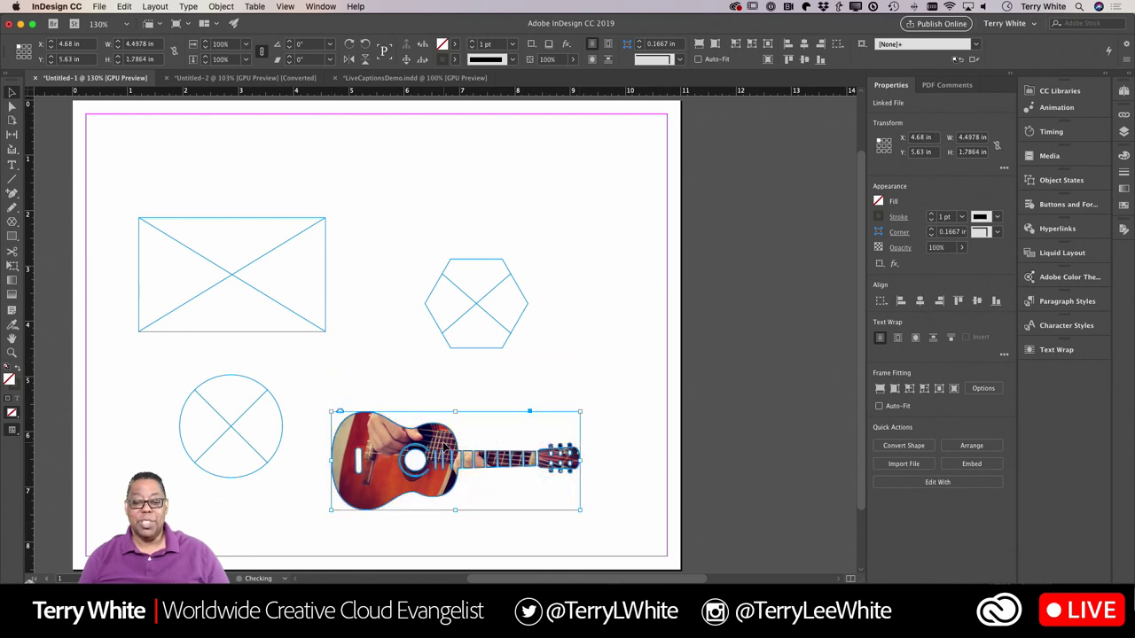
click(571, 380)
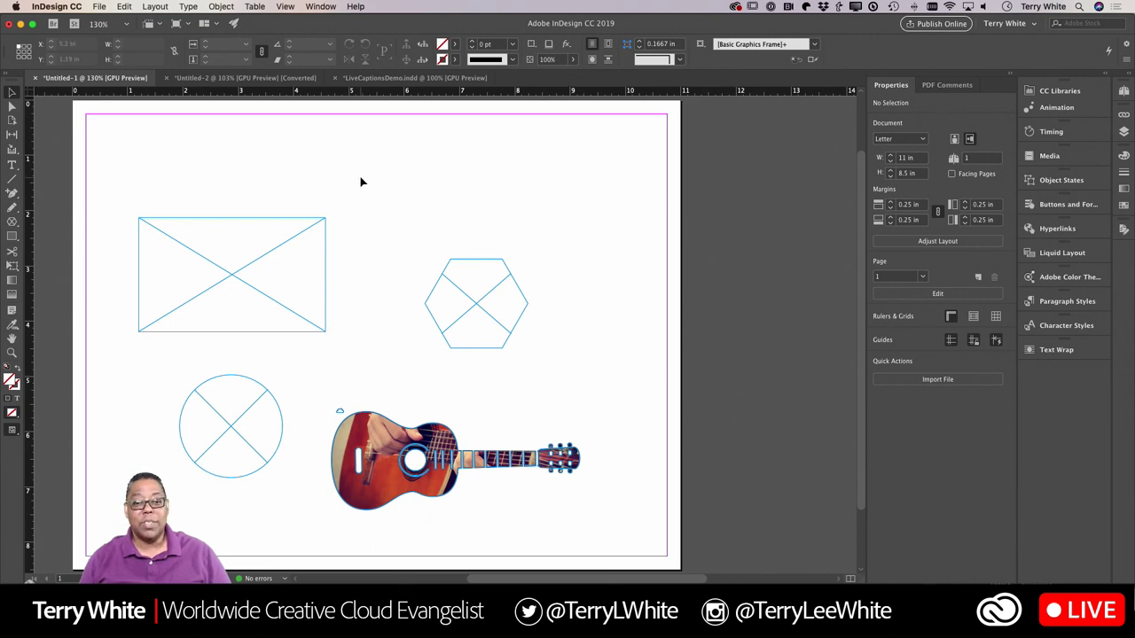
Switch to the Untitled-2 document, look over the placeholder frames on page 2 and return to the Citrus page.
click(303, 81)
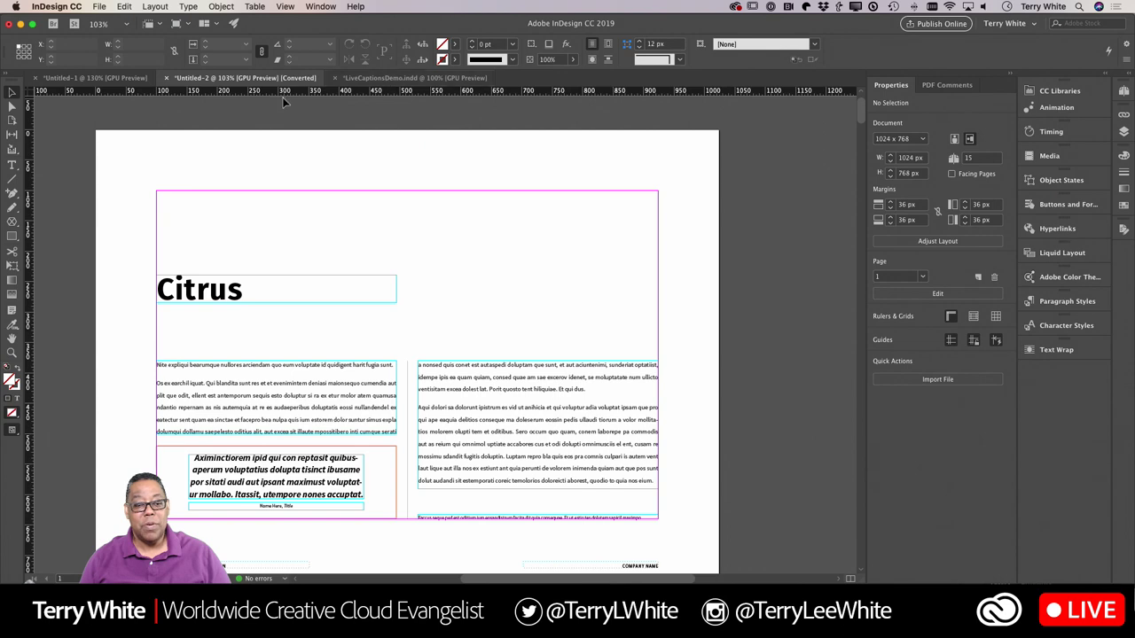
scroll(341, 235, down, 10)
scroll(340, 235, down, 3)
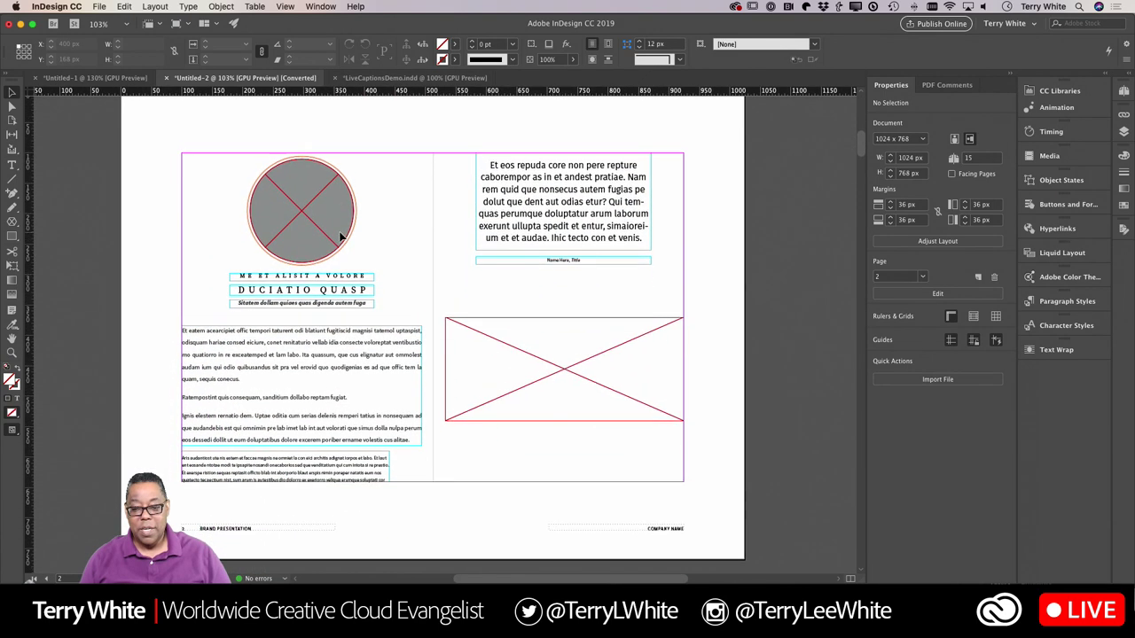
scroll(340, 236, right, 4)
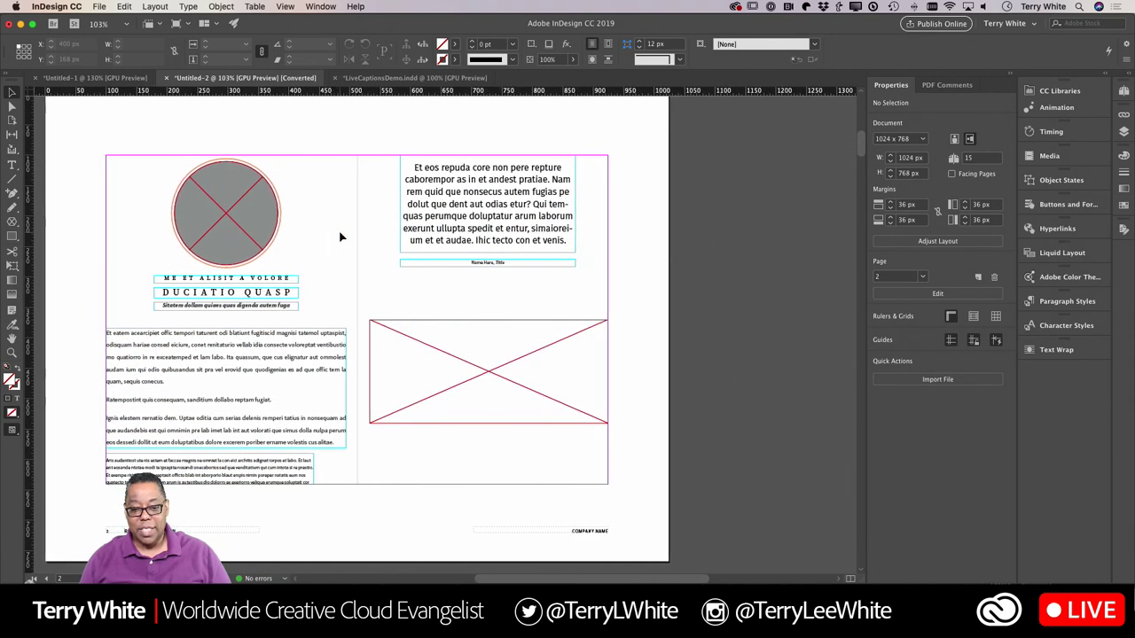
scroll(341, 236, up, 10)
scroll(342, 234, up, 15)
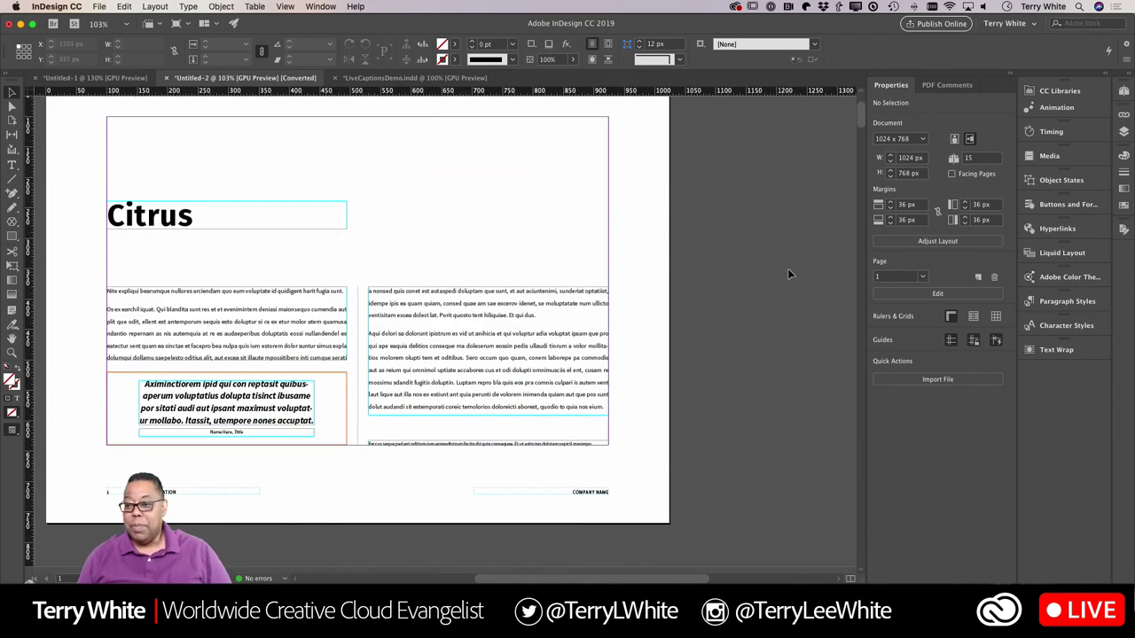
click(1051, 92)
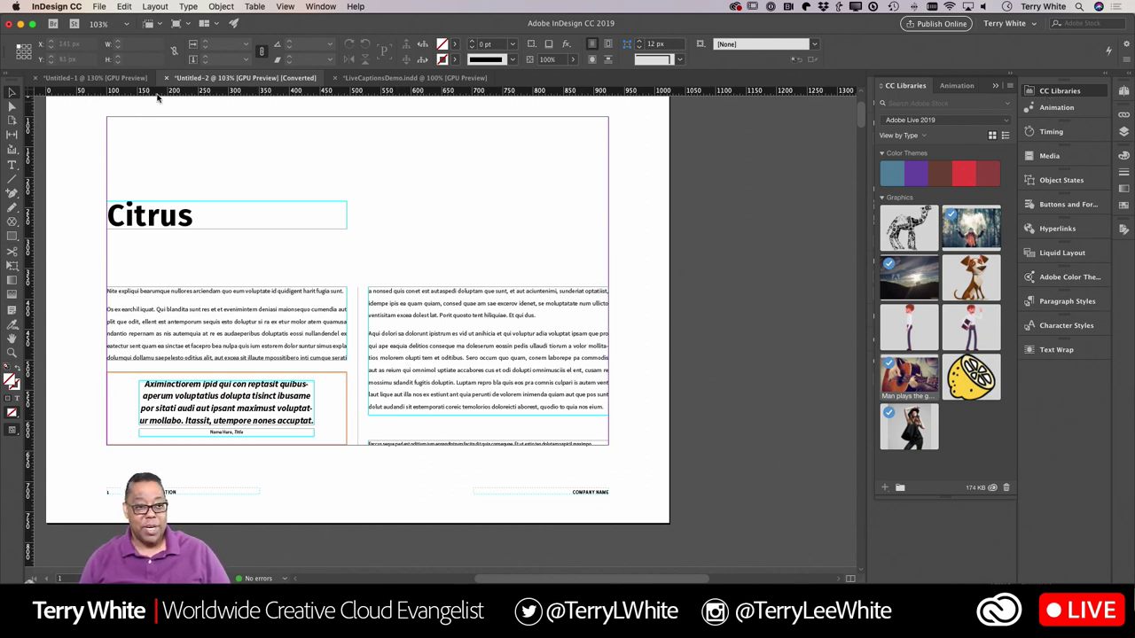
click(97, 7)
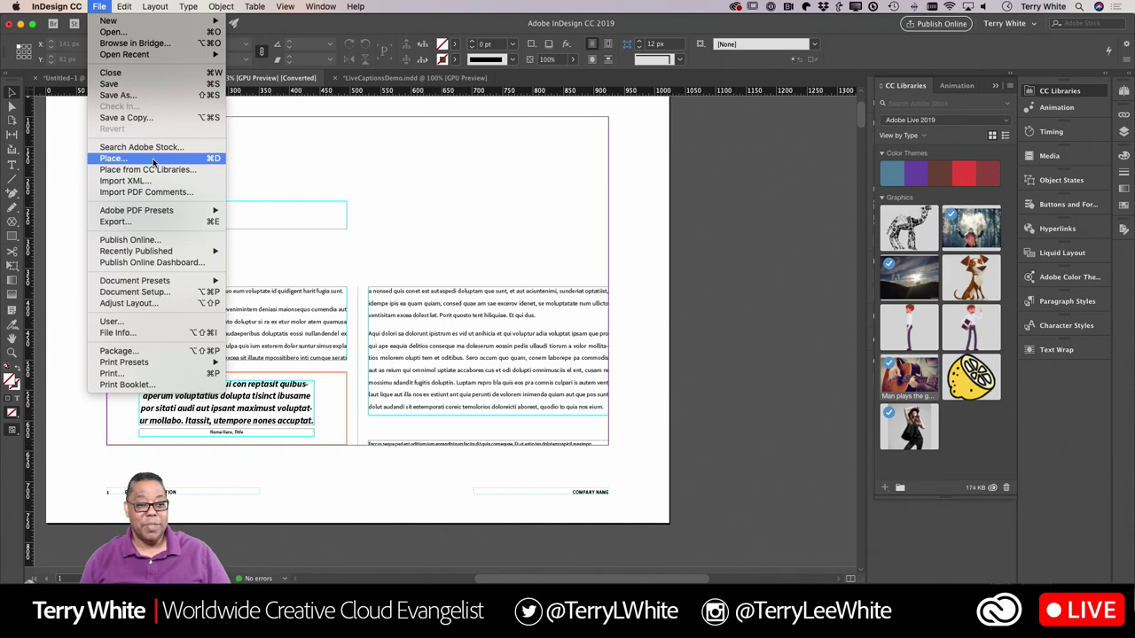
mouse_move(124, 6)
click(133, 73)
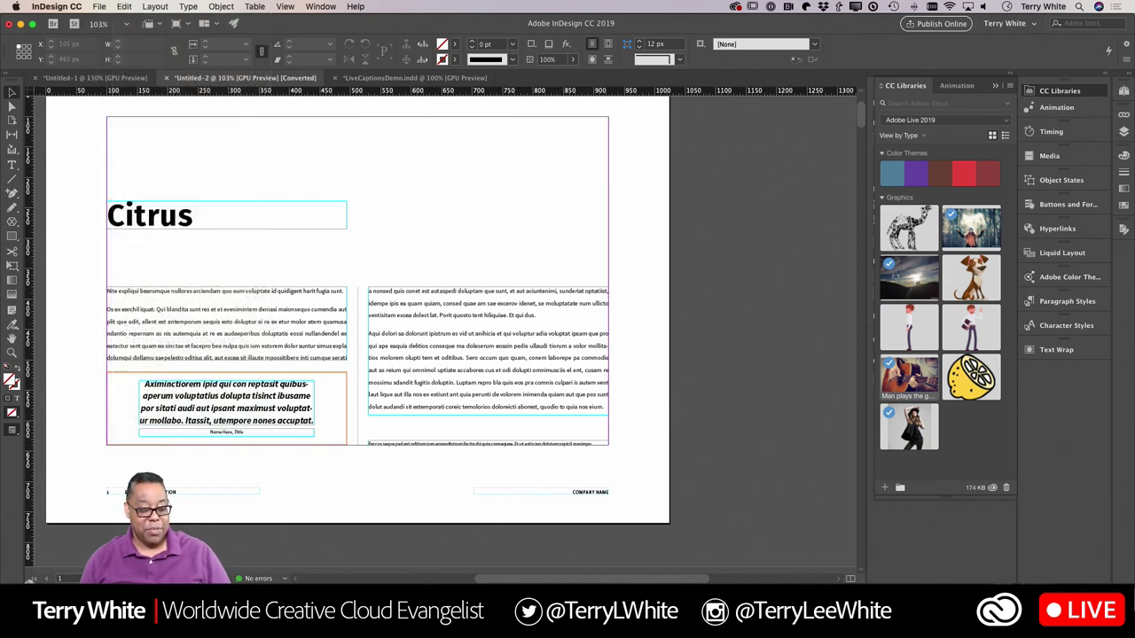
Place hikeratmountaintop.psd from the Image Tips folder on the Citrus page at X 505 px, Y 129 px, about 467 × 311 px.
key(super+Tab)
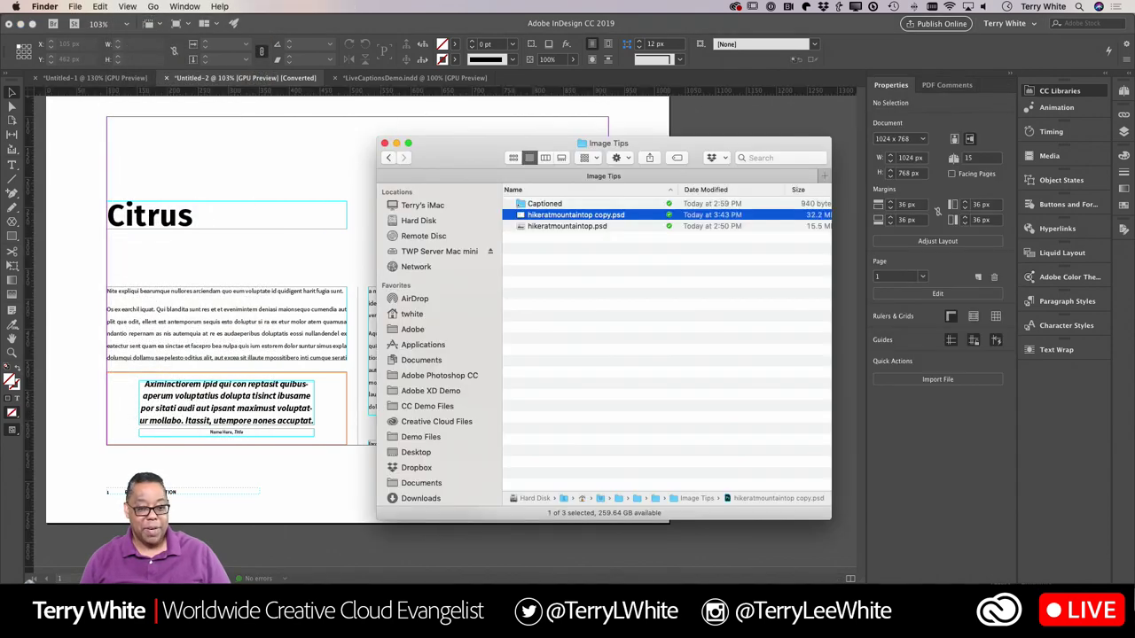
click(585, 229)
drag(585, 233, 359, 203)
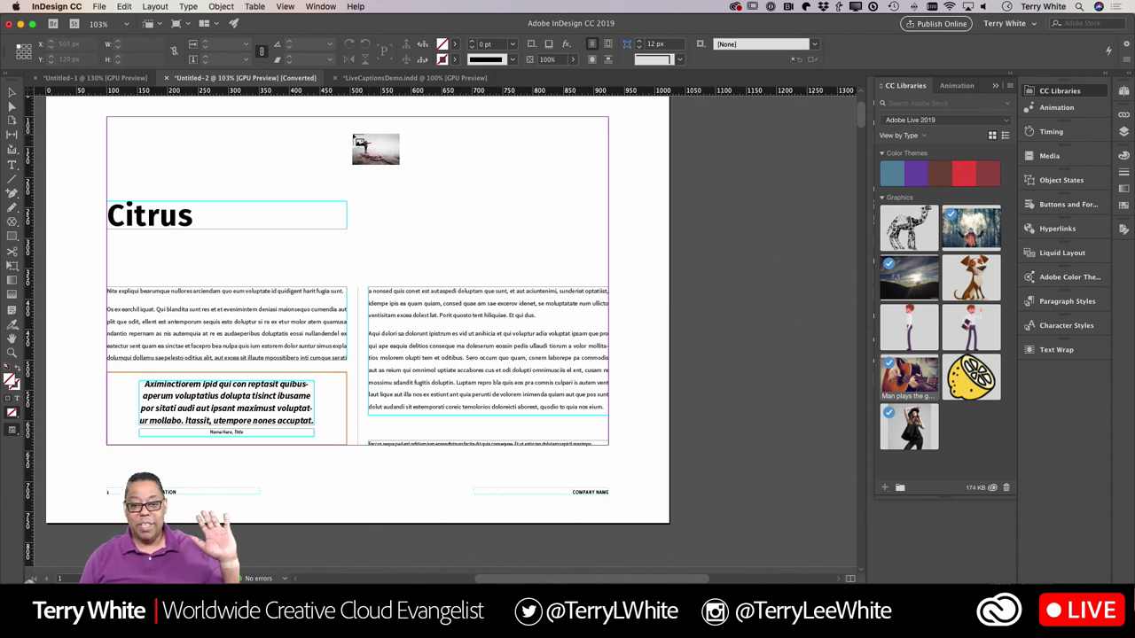
drag(353, 136, 632, 353)
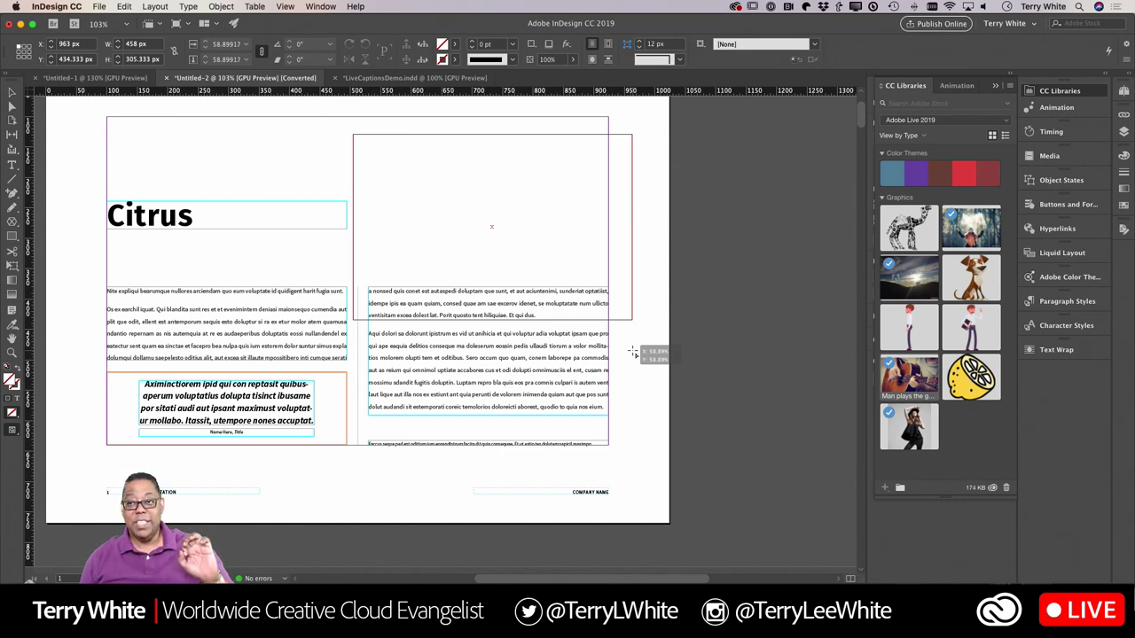
mouse_move(632, 353)
mouse_down()
mouse_move(550, 262)
mouse_move(622, 324)
mouse_move(619, 335)
mouse_move(649, 350)
mouse_move(637, 350)
mouse_up()
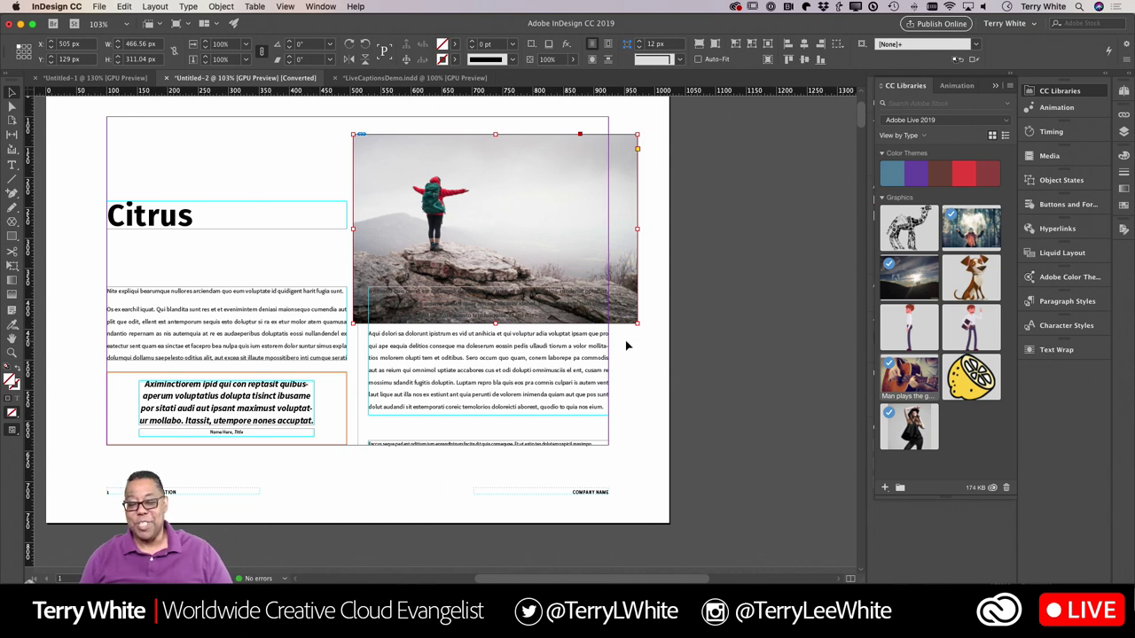
click(625, 348)
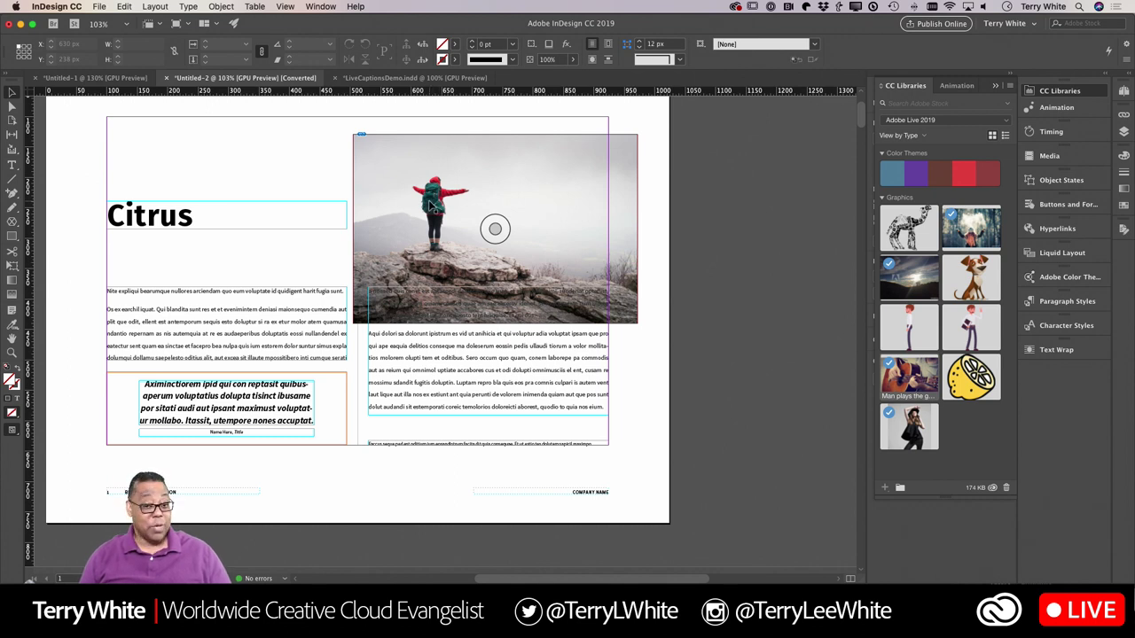
Open the placed hiker photo's original file in Photoshop for editing.
right_click(429, 204)
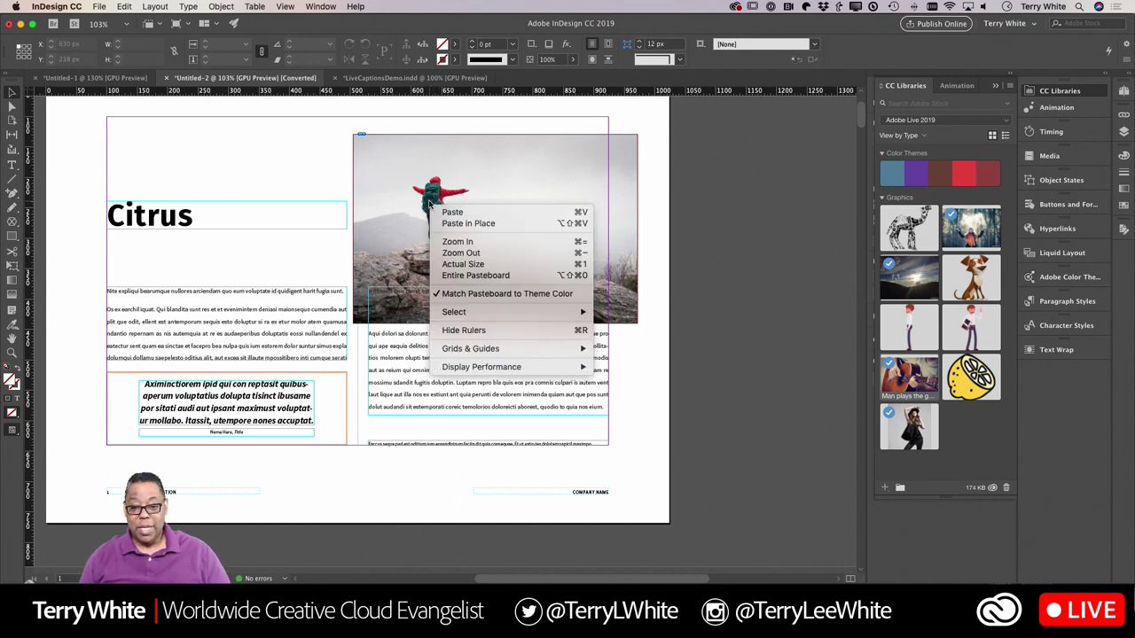
click(404, 205)
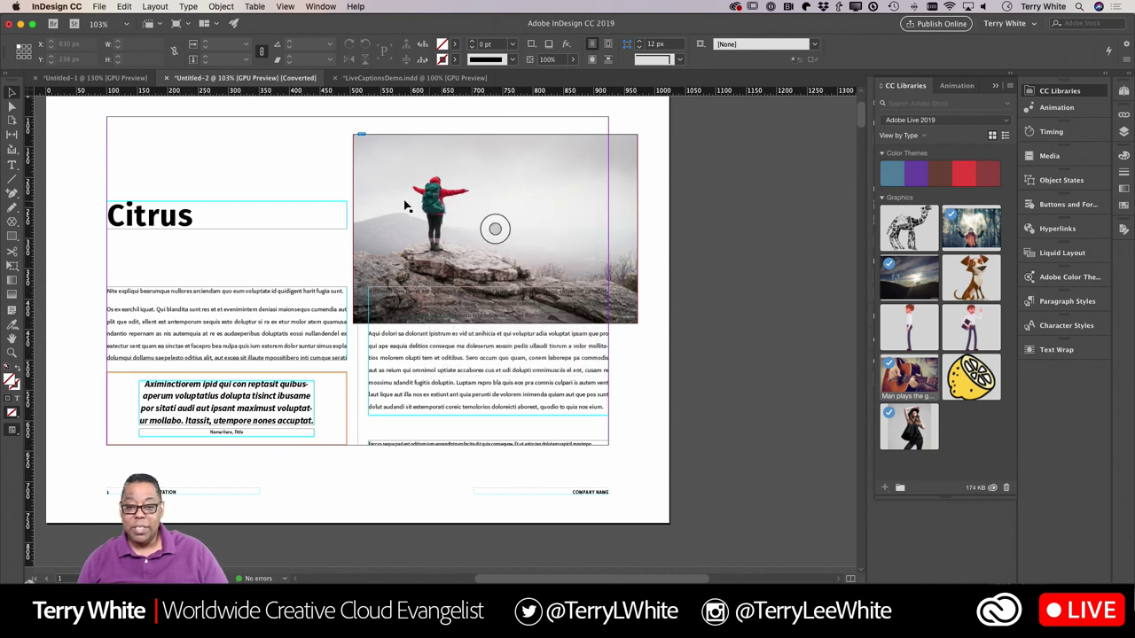
right_click(404, 205)
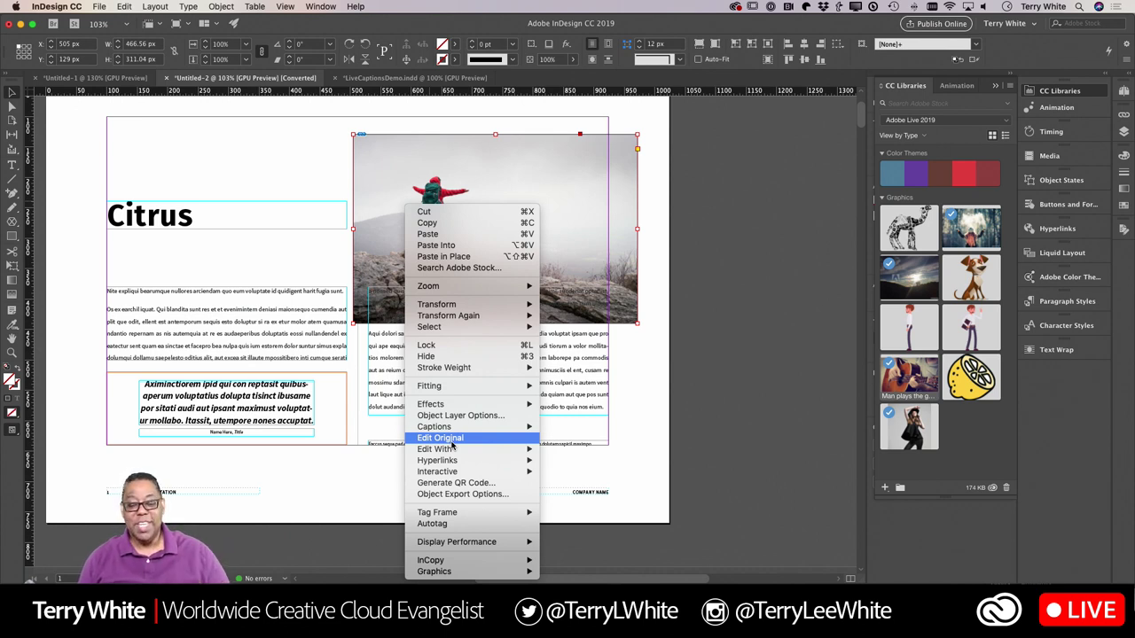
click(585, 234)
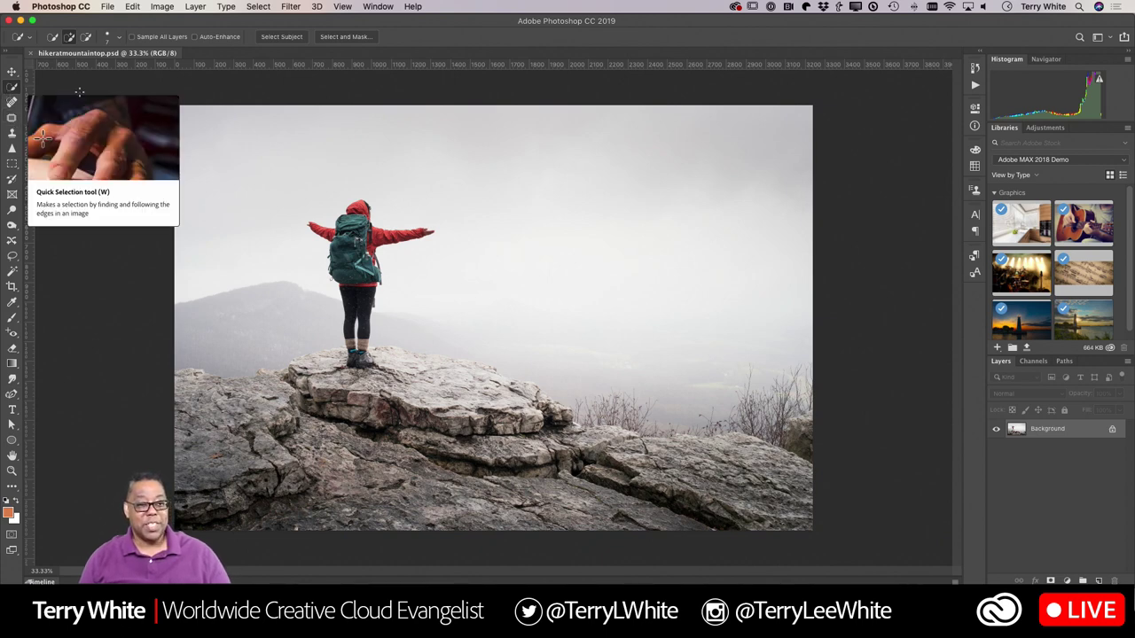
Select the hiker in the photo automatically with Select Subject.
click(288, 39)
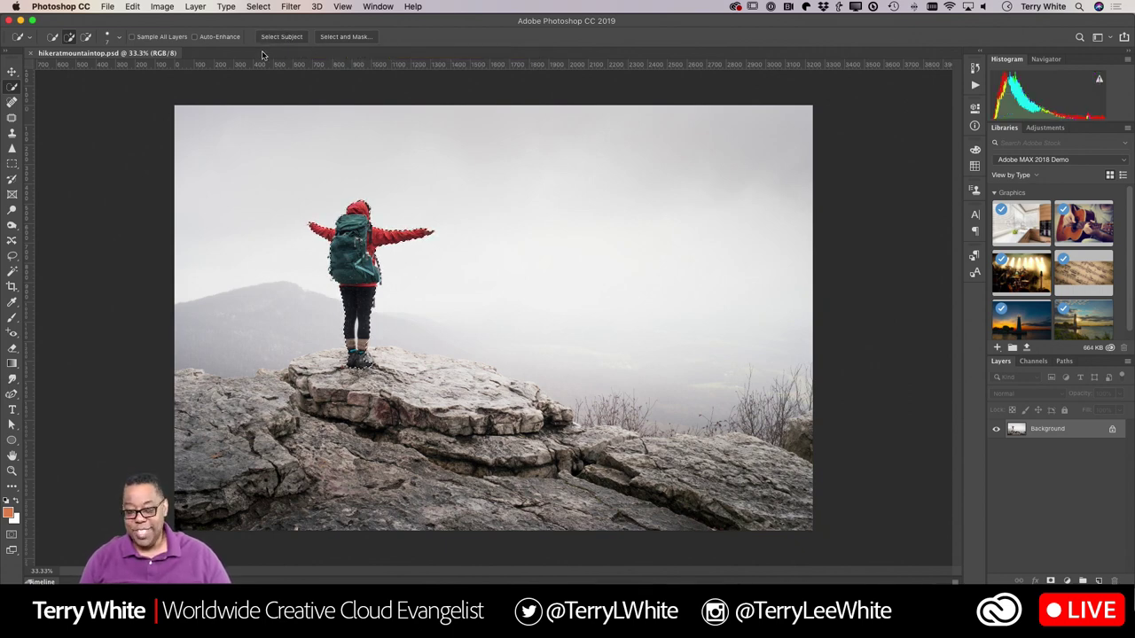
key(z)
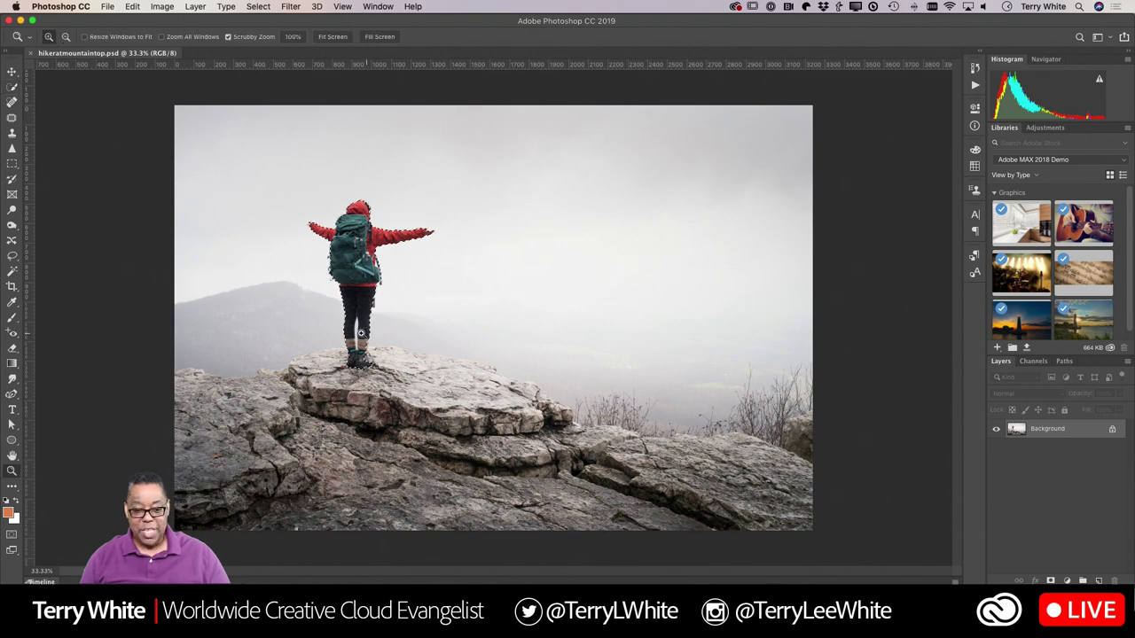
drag(356, 329, 418, 390)
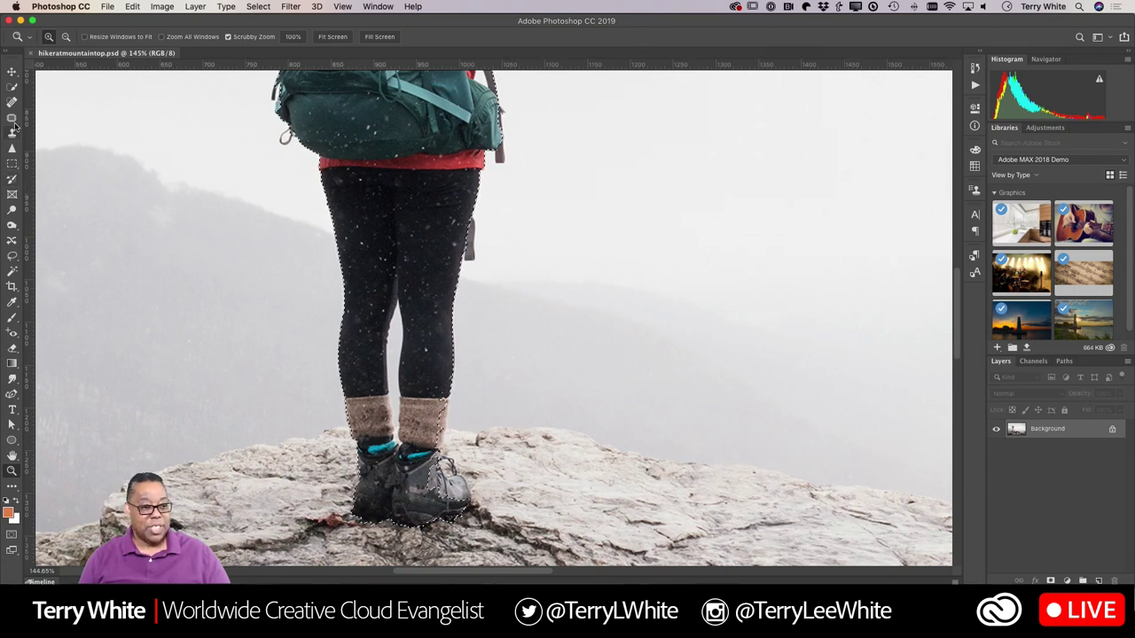
Refine the hiker's selection with the Quick Selection tool, excluding the gap between the legs and correcting the edges around the boots and backpack straps.
click(11, 86)
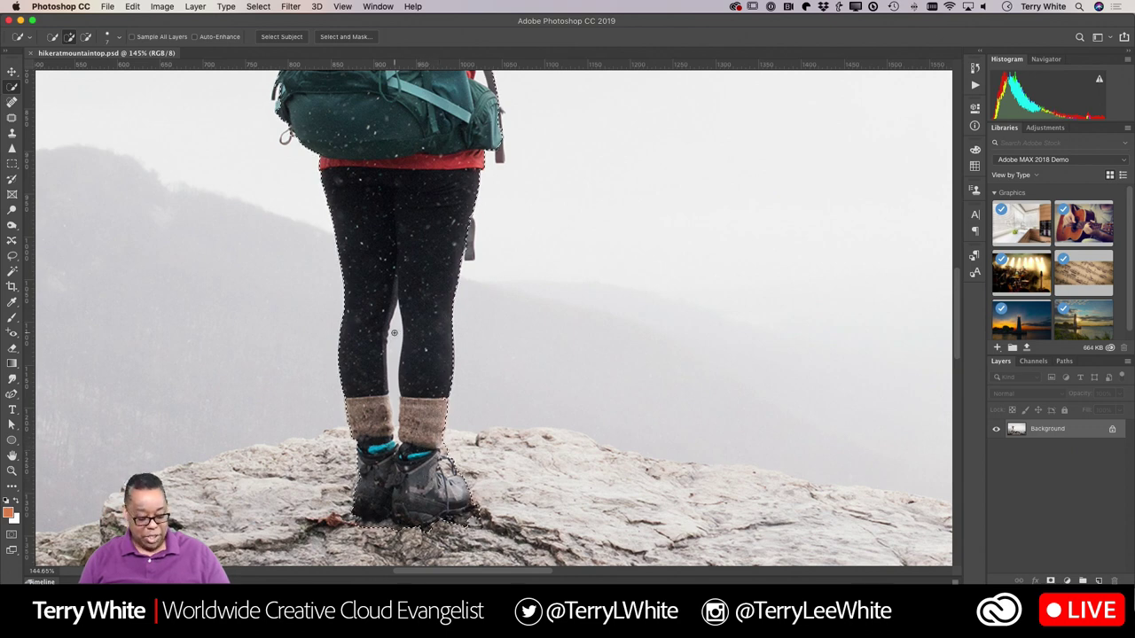
key(alt)
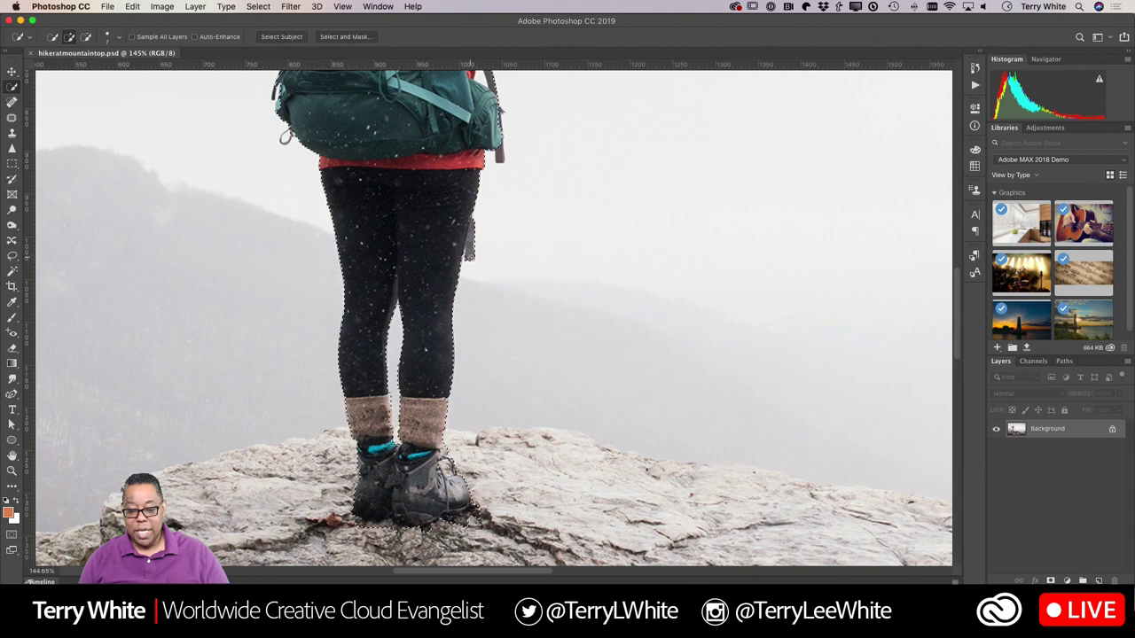
key(alt)
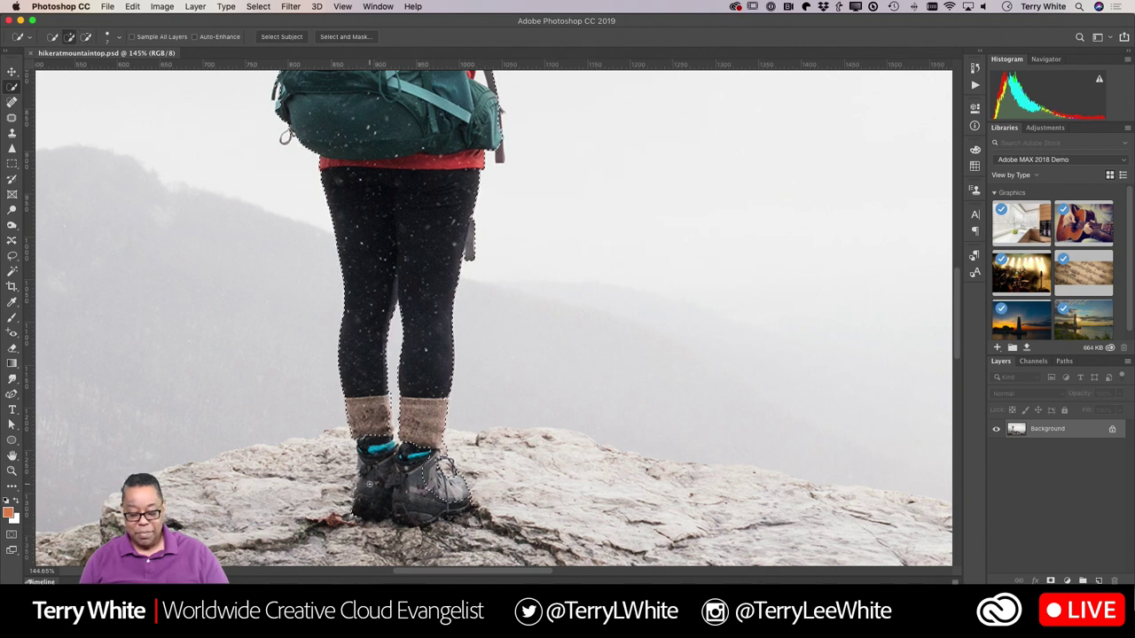
key(alt)
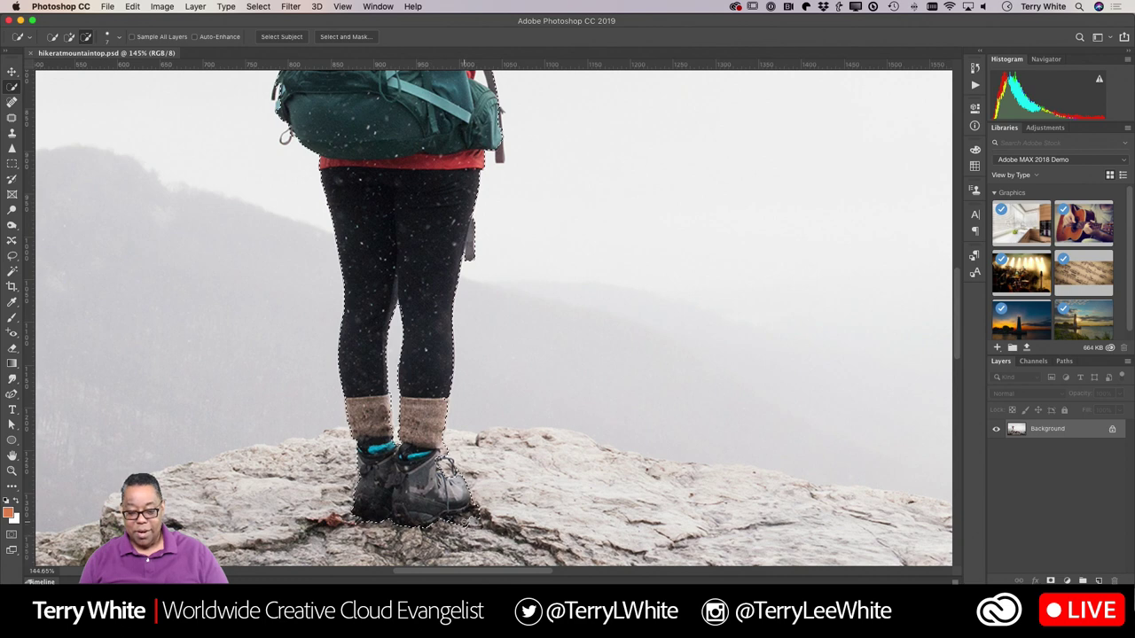
drag(465, 355, 448, 355)
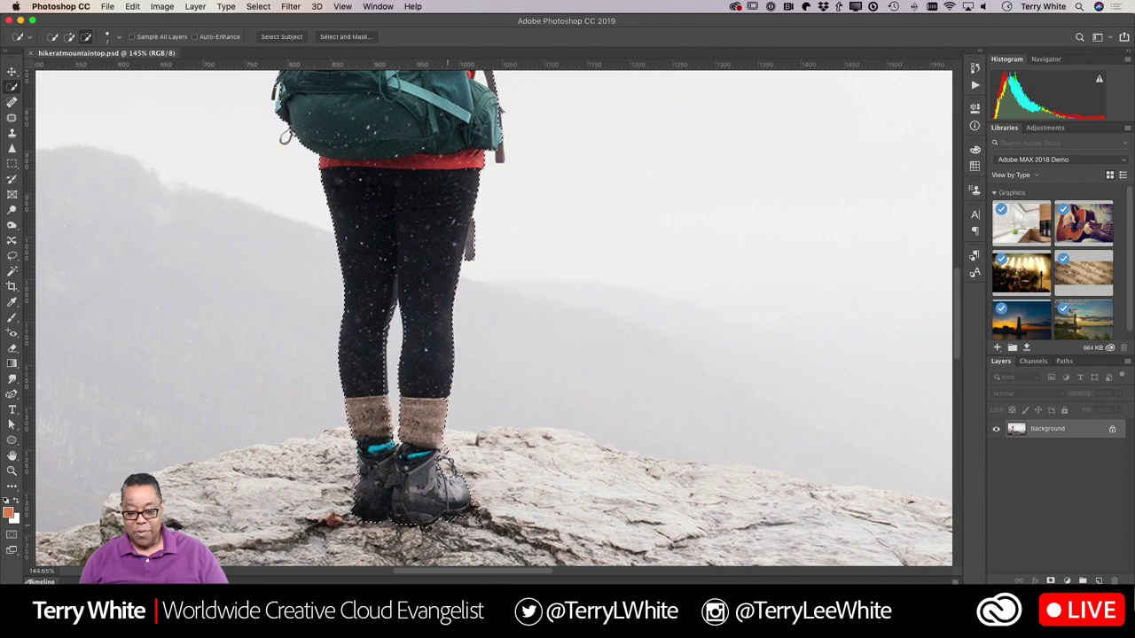
alt+click(456, 510)
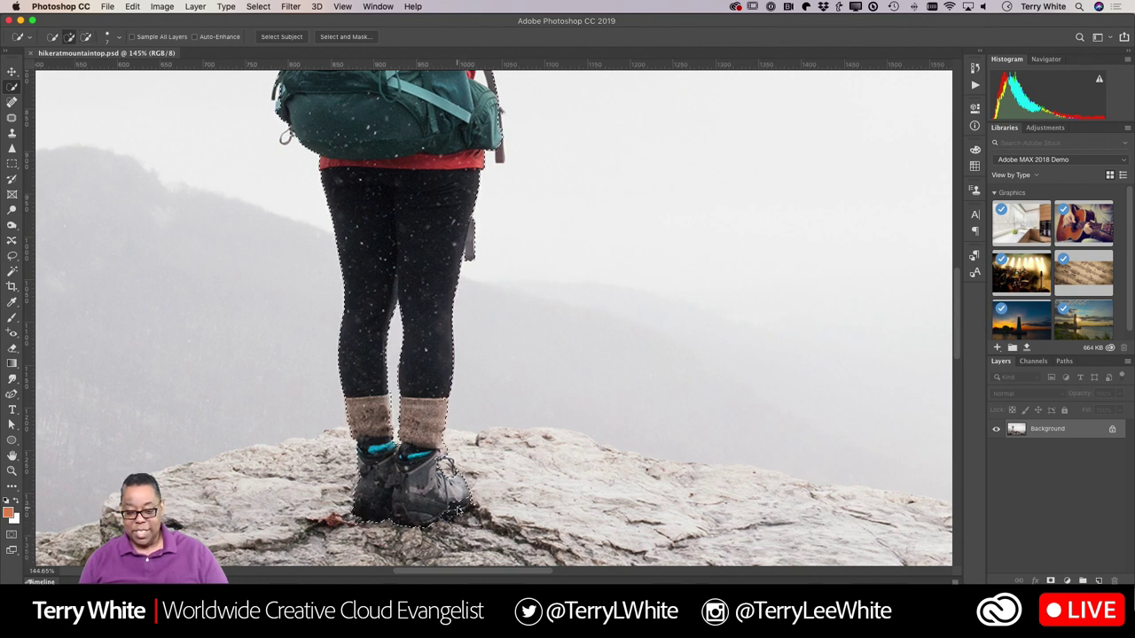
key(alt)
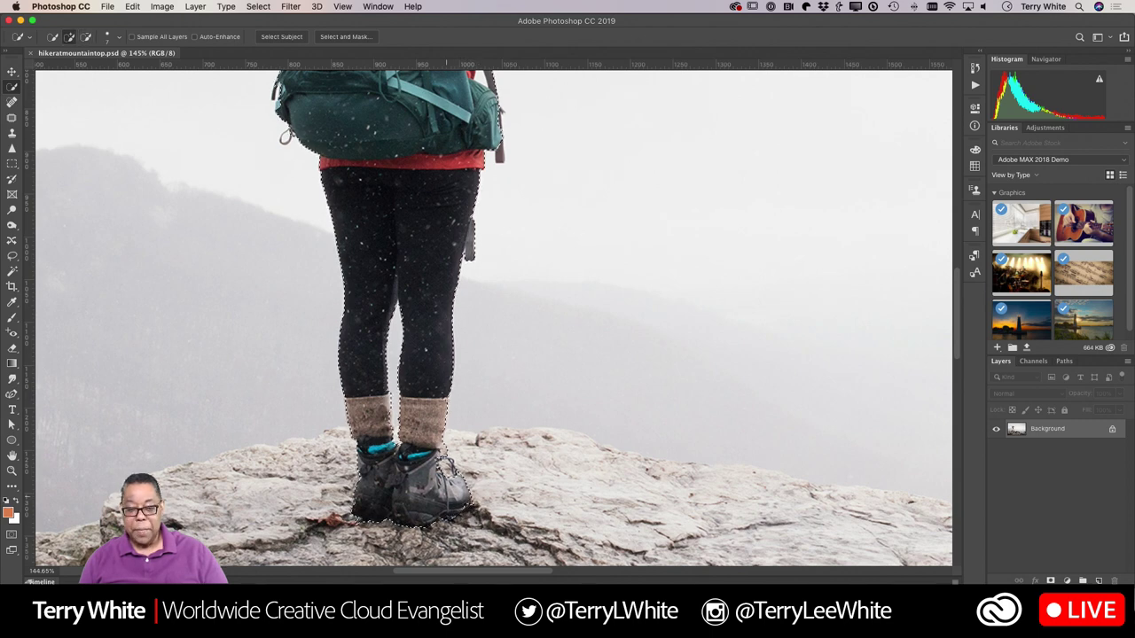
scroll(453, 283, up, 6)
scroll(451, 282, up, 2)
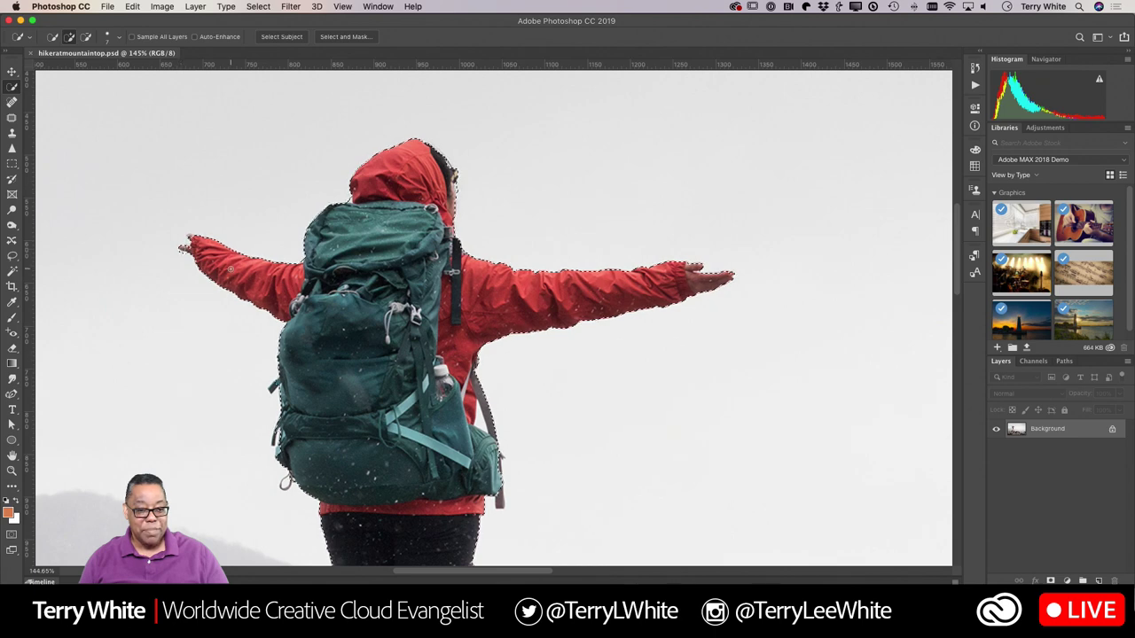
key(alt)
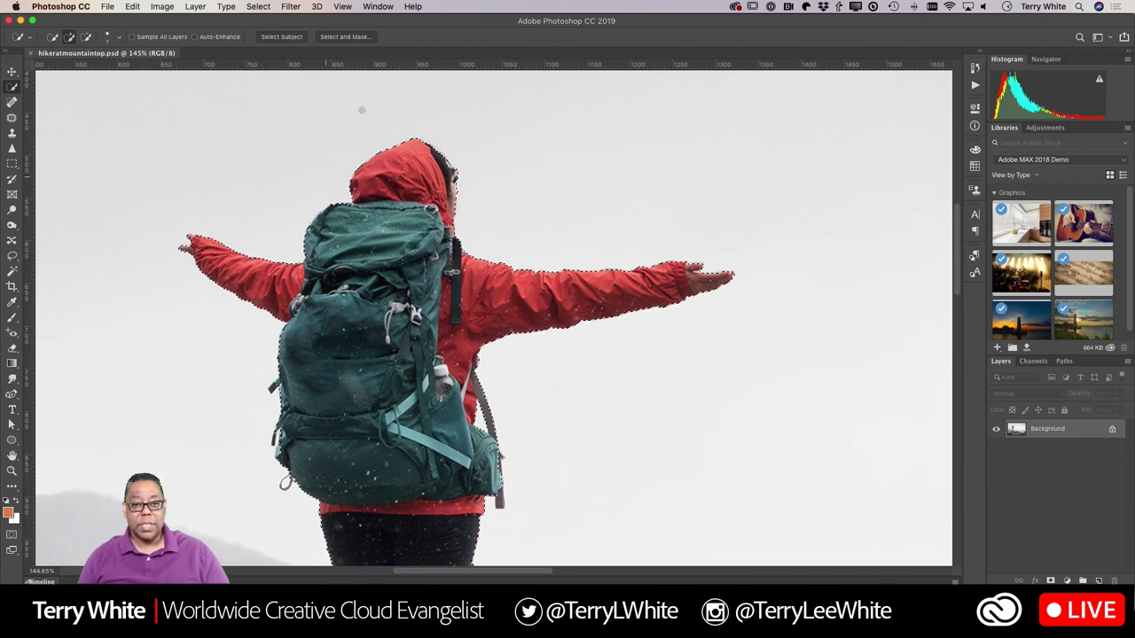
Process the hiker selection with Select and Mask and output it to a new layer with a layer mask.
key(super+0)
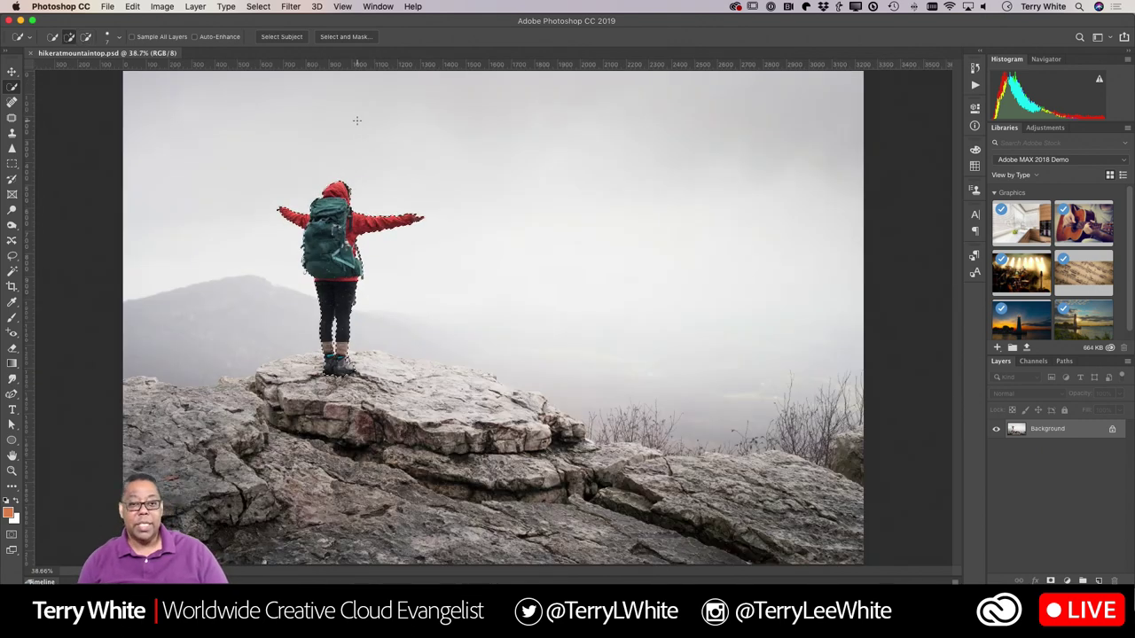
click(337, 39)
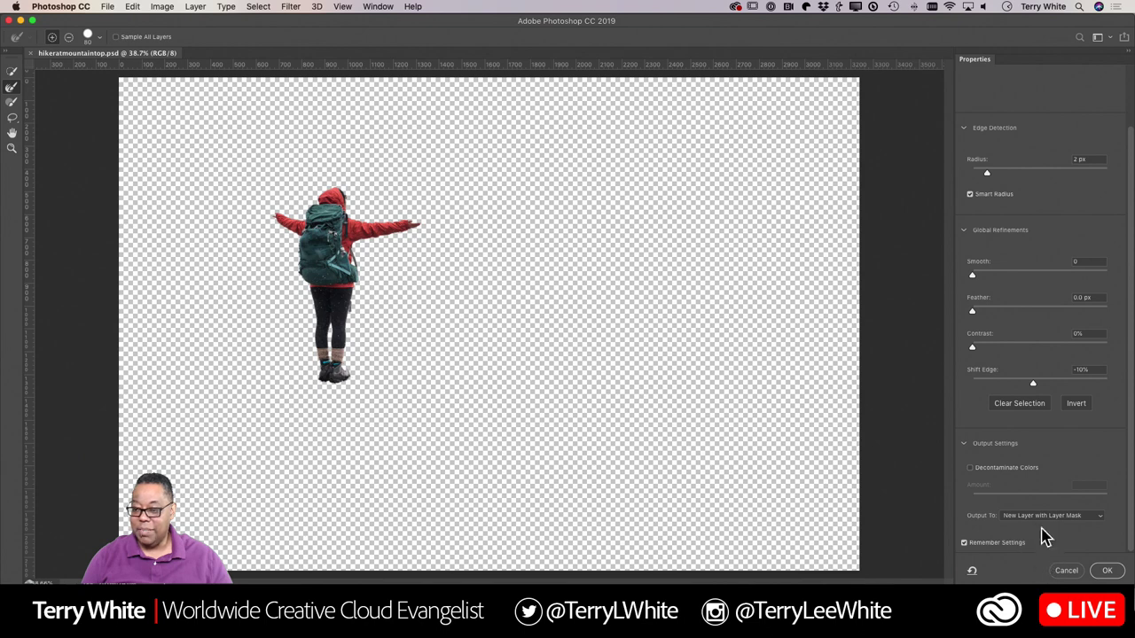
click(1106, 571)
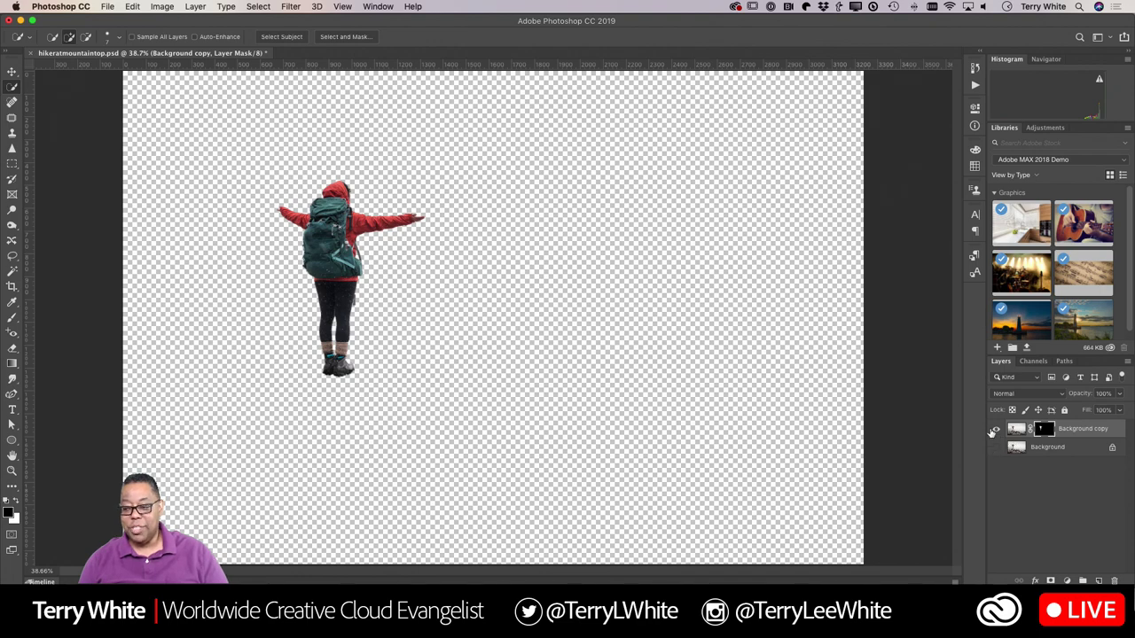
Compare the masked hiker layer with the original Background layer by toggling their visibility.
click(995, 429)
click(996, 447)
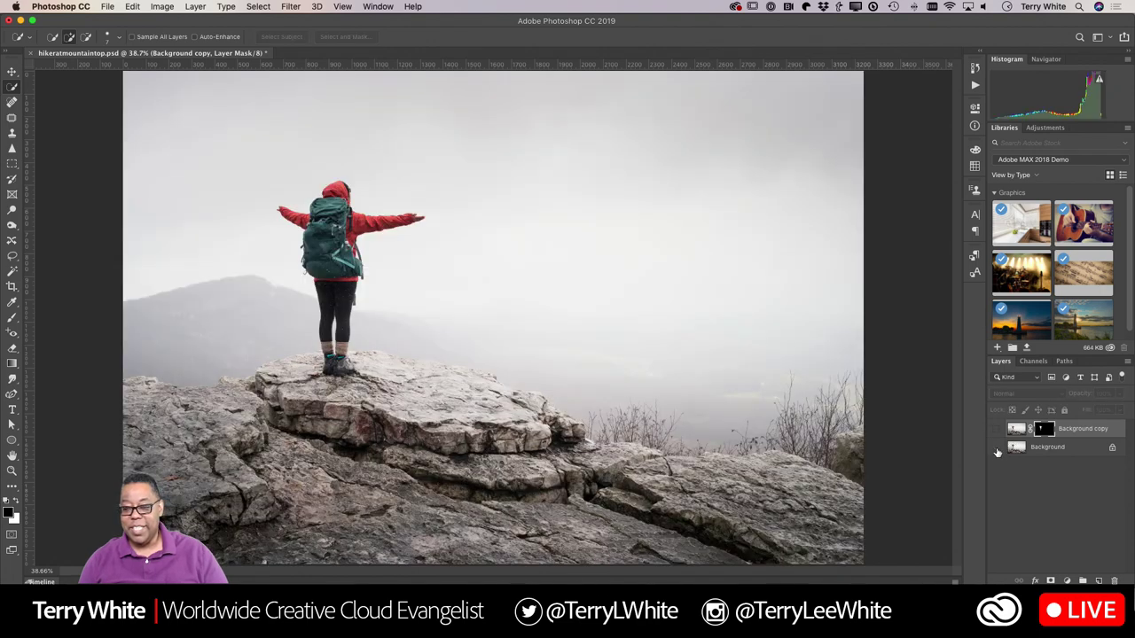
click(995, 448)
click(996, 429)
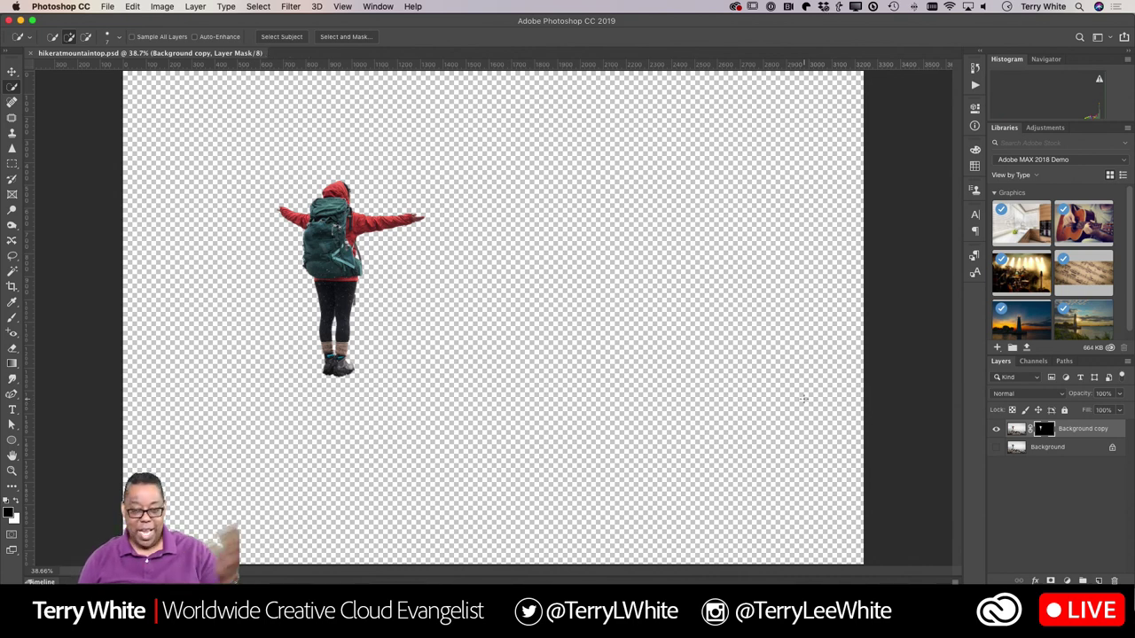
Save and close the edited hiker photo and switch back to InDesign.
key(super+w)
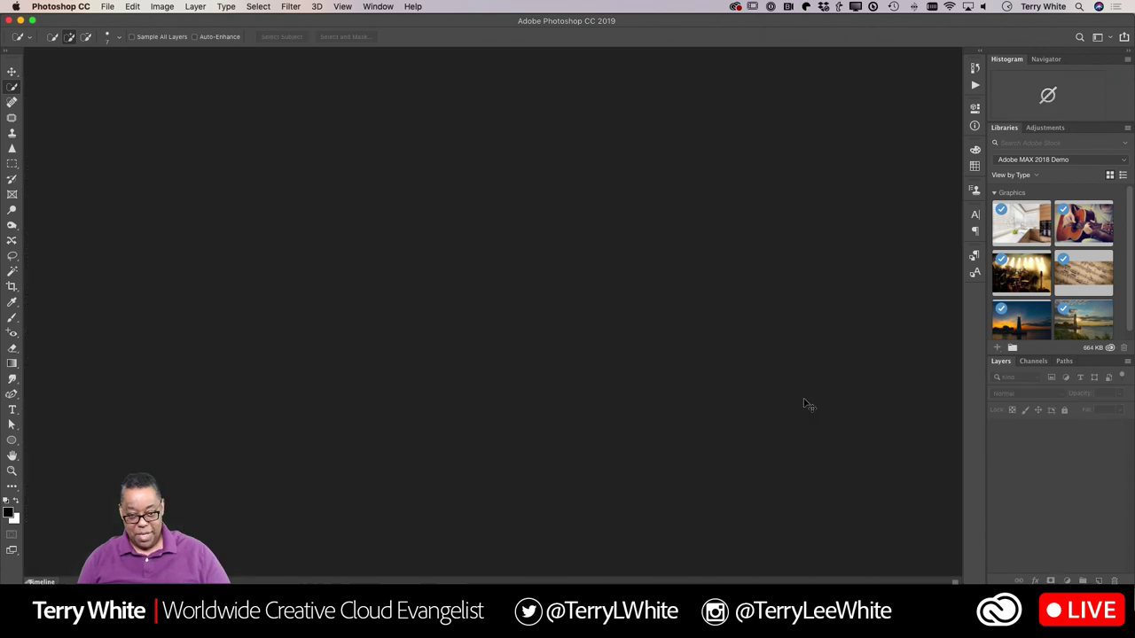
key(super+Tab)
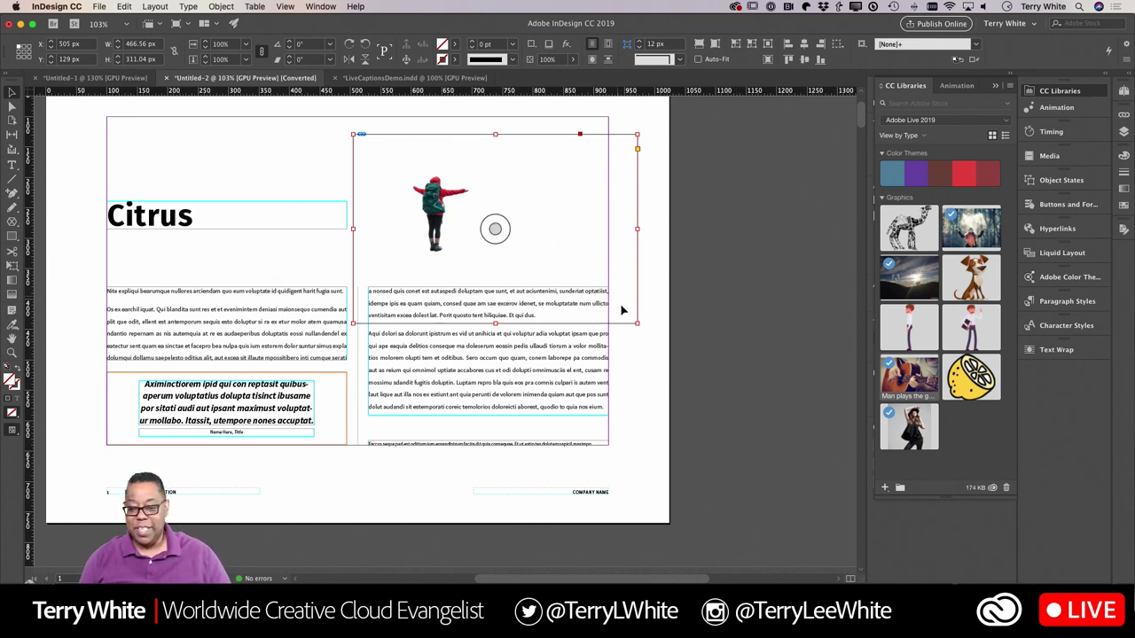
Crop the hiker's frame to about 115 × 147 px, and scale the frame with its image to about 282 × 360 px.
drag(636, 322, 467, 261)
drag(477, 263, 477, 263)
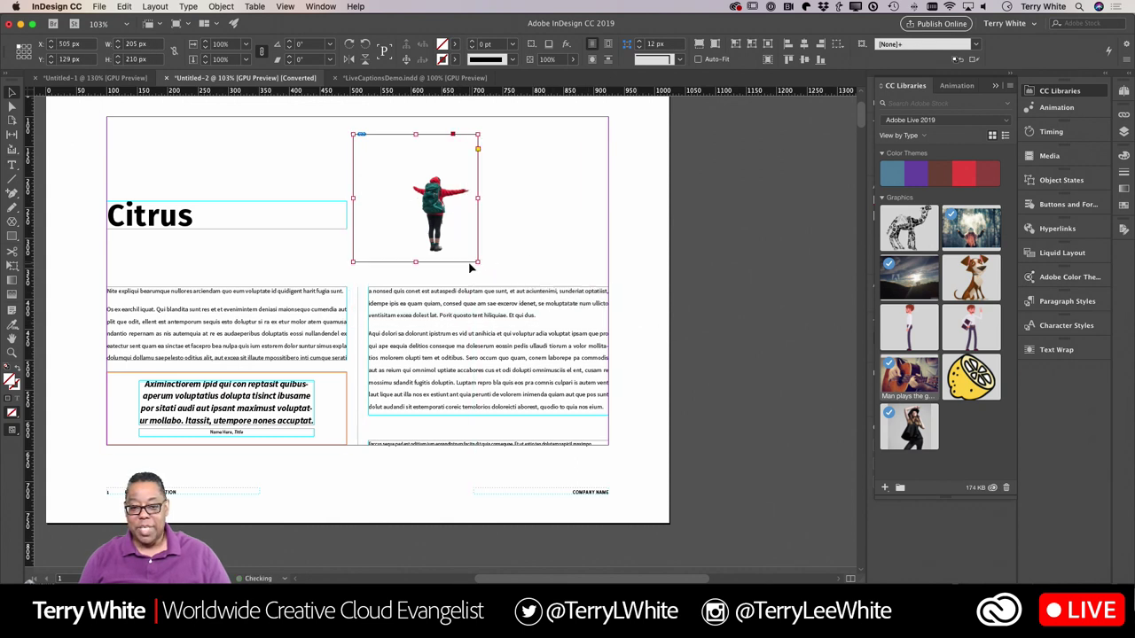
drag(353, 135, 408, 164)
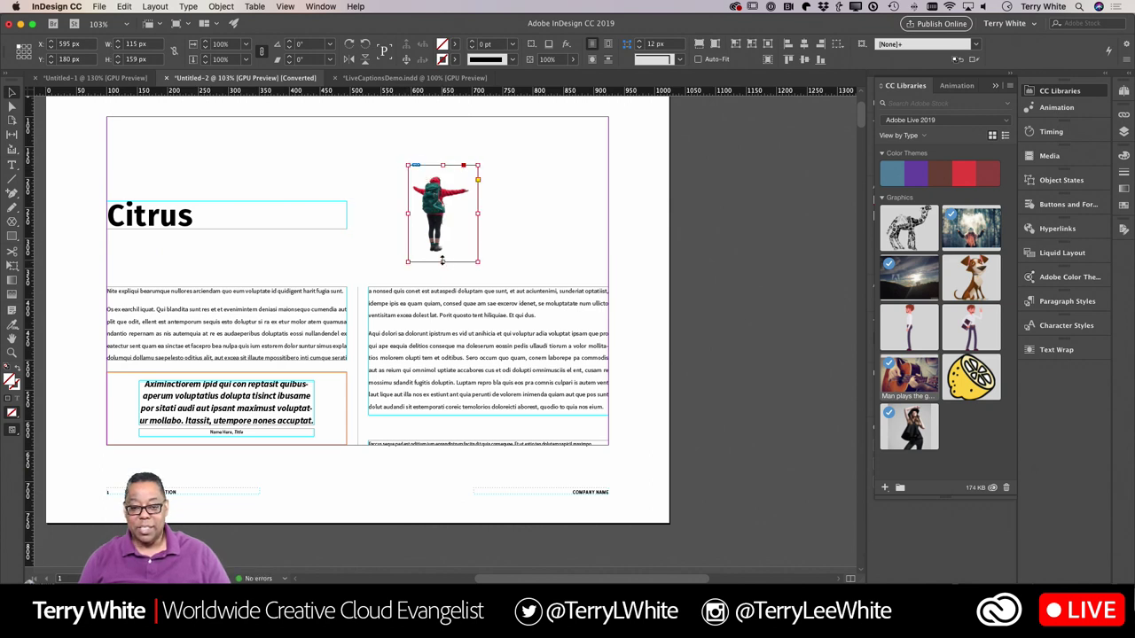
drag(444, 262, 443, 254)
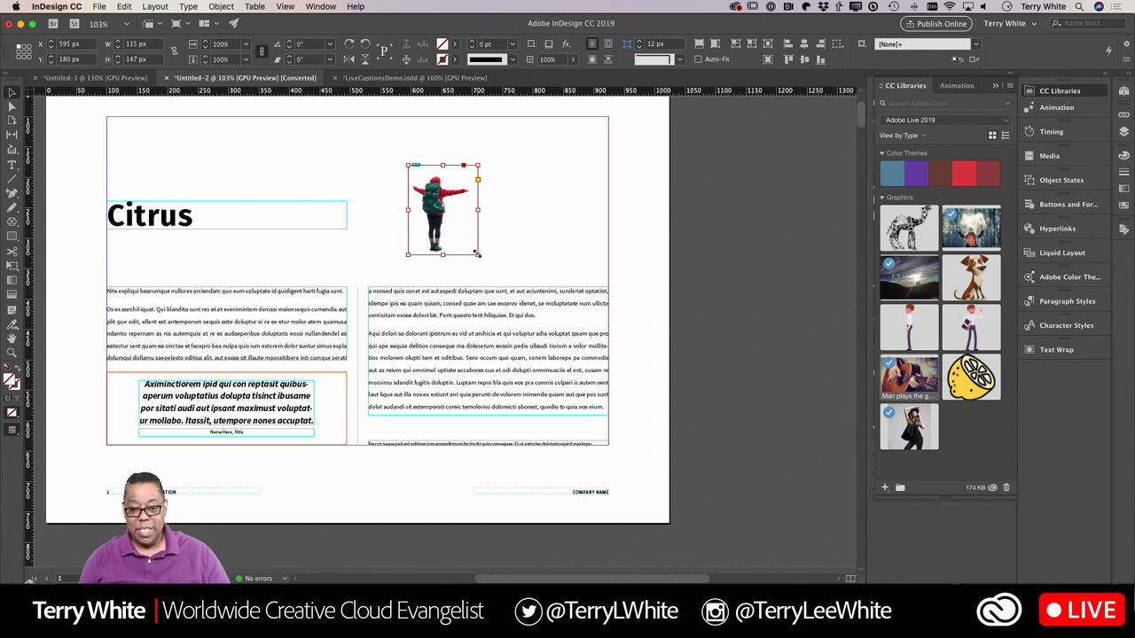
drag(480, 256, 580, 330)
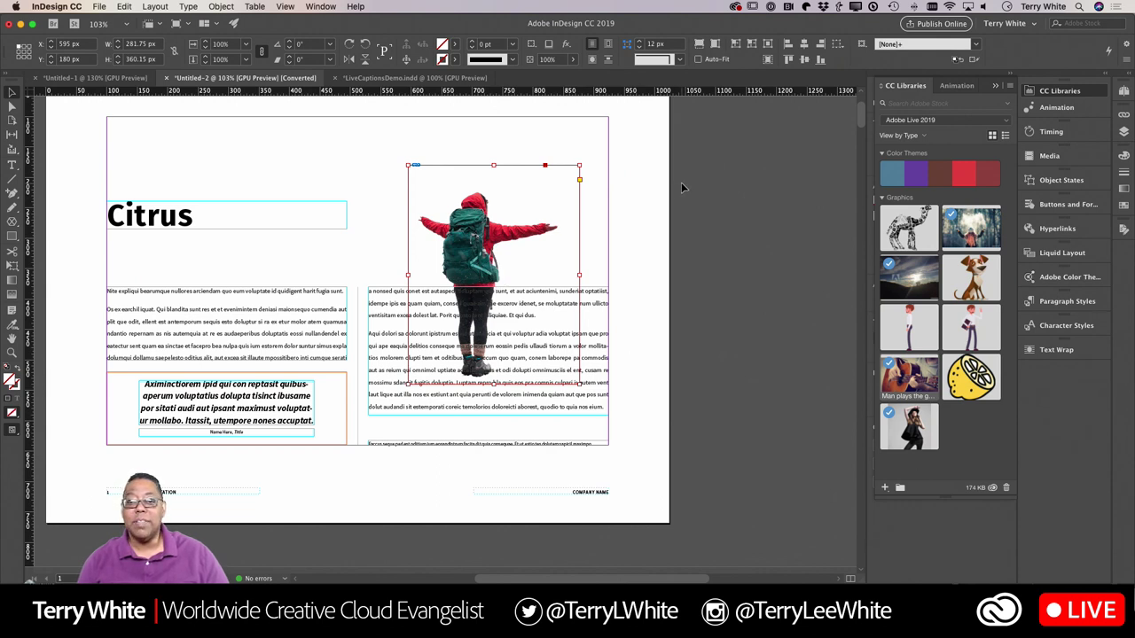
Flip the hiker image horizontally and move it over the second text column to about X 930 px, Y 183 px.
click(348, 58)
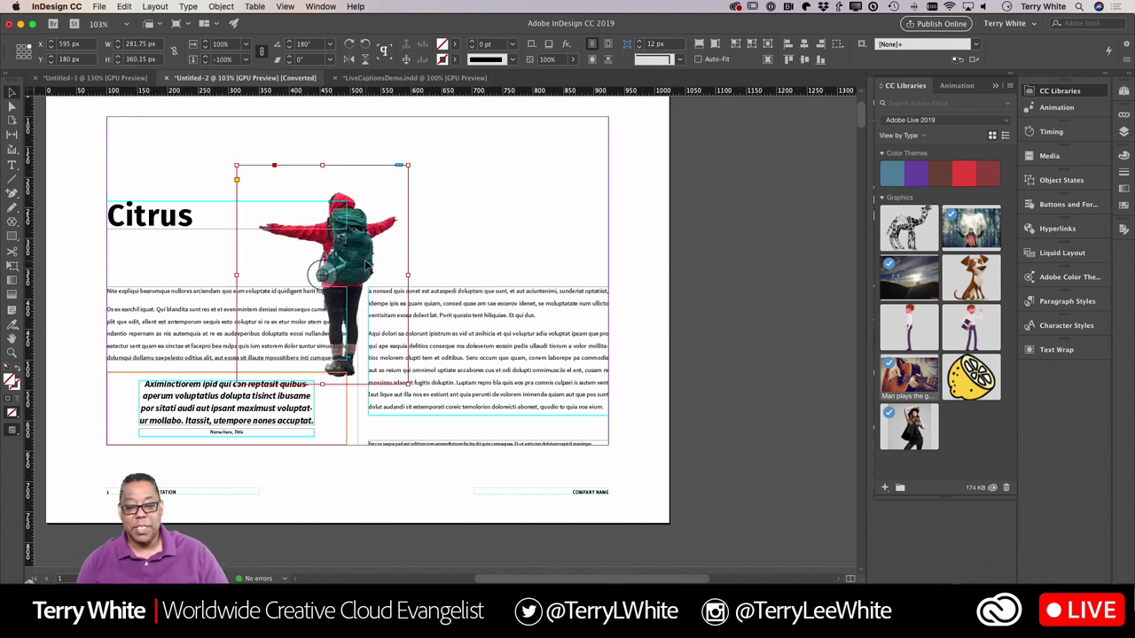
drag(372, 262, 567, 269)
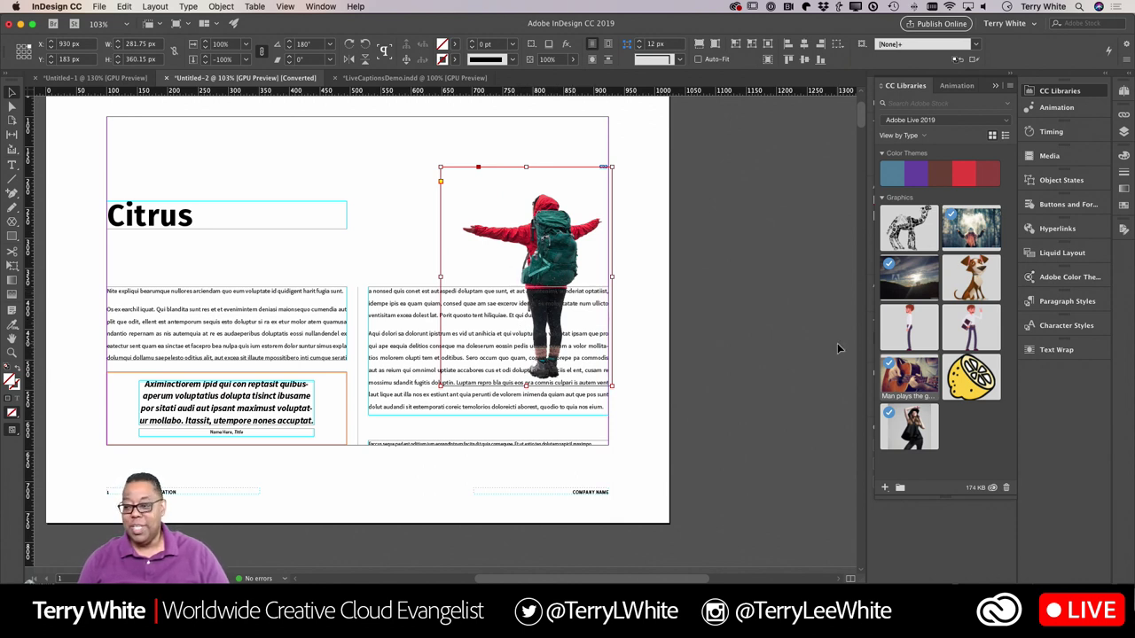
Show the Text Wrap options and float them on the pasteboard beside the hiker image.
click(1055, 350)
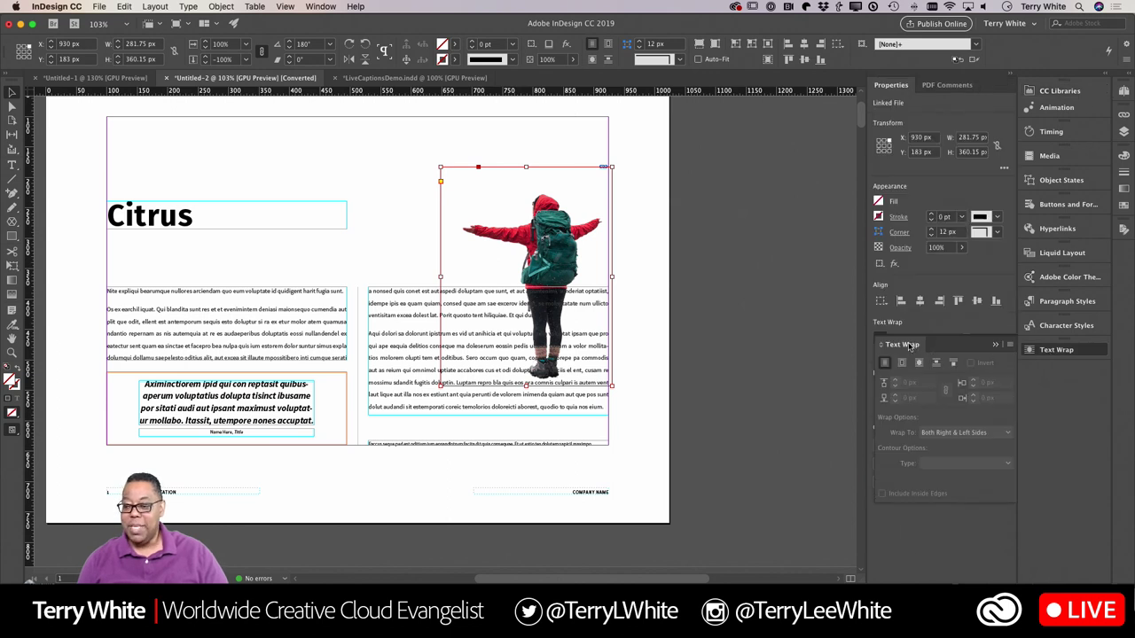
drag(913, 346, 708, 200)
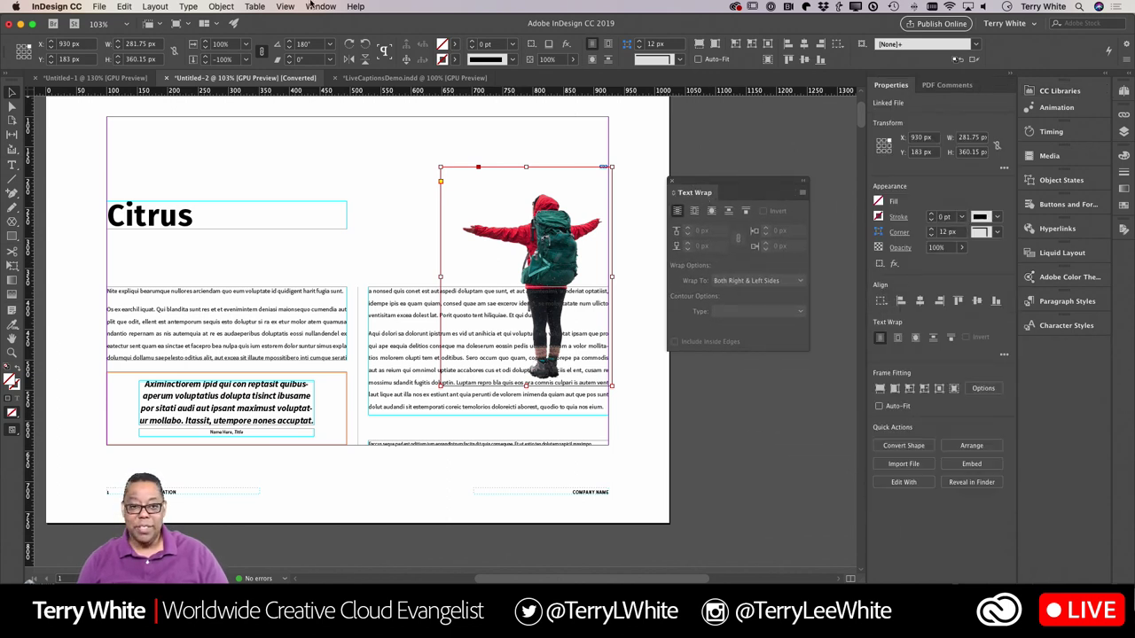
click(315, 6)
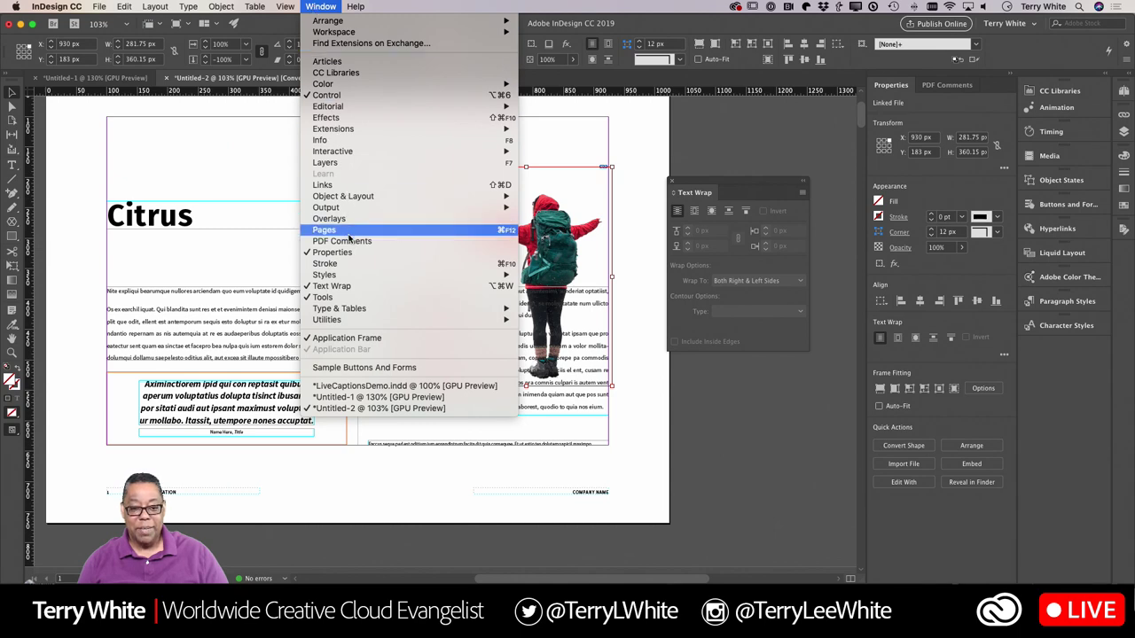
click(724, 336)
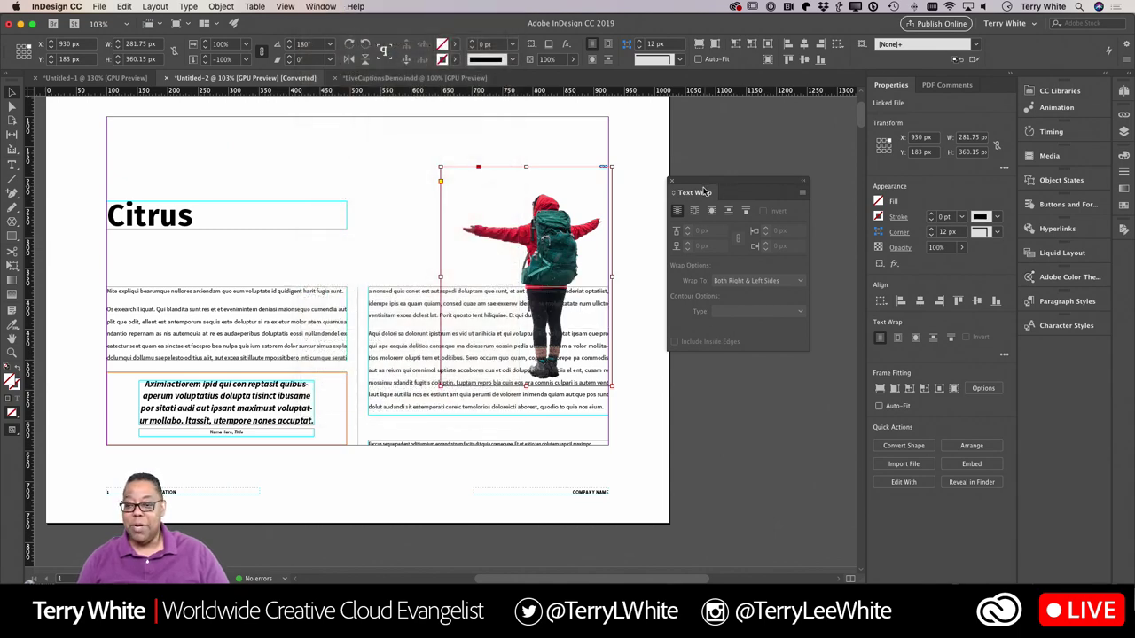
drag(709, 192, 732, 171)
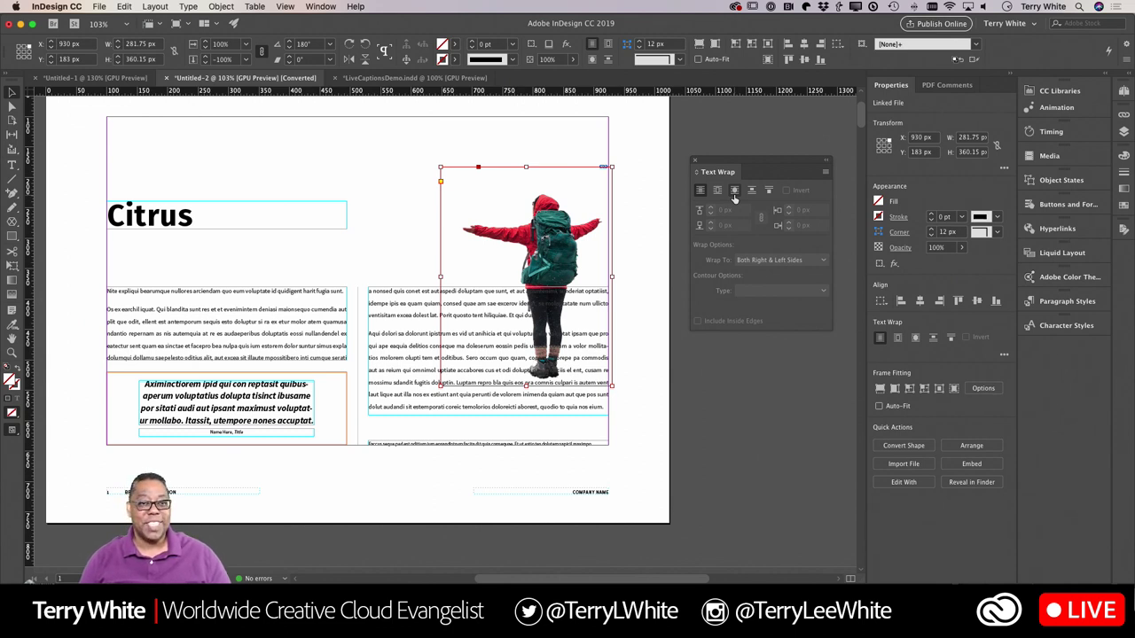
Wrap the text around the hiker's object shape using Alpha Channel as the contour type.
click(734, 191)
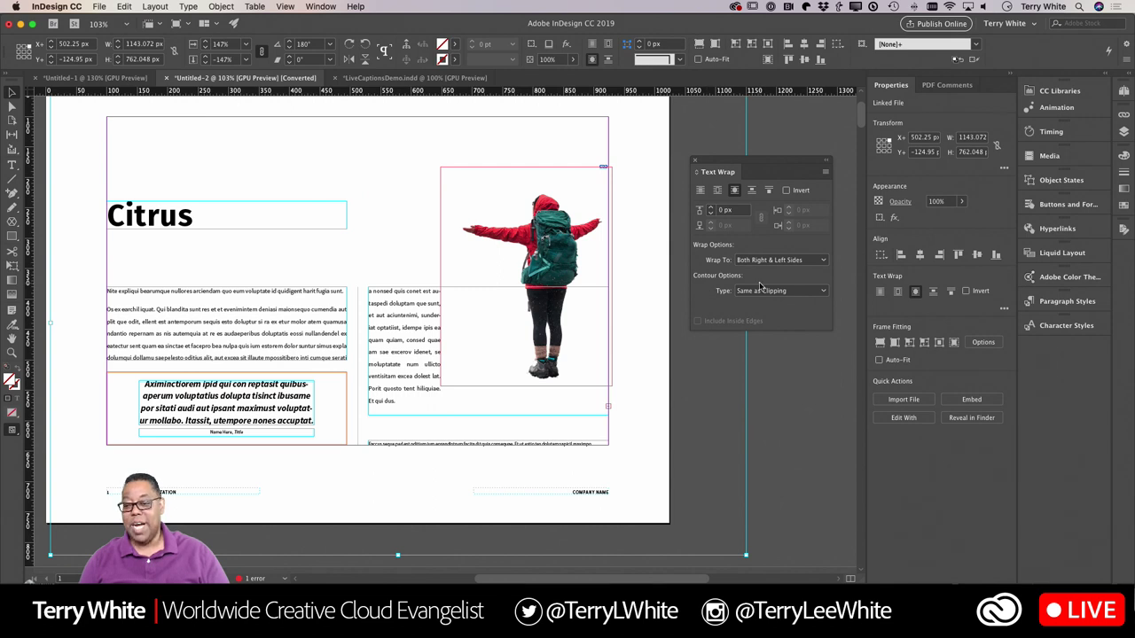
click(820, 292)
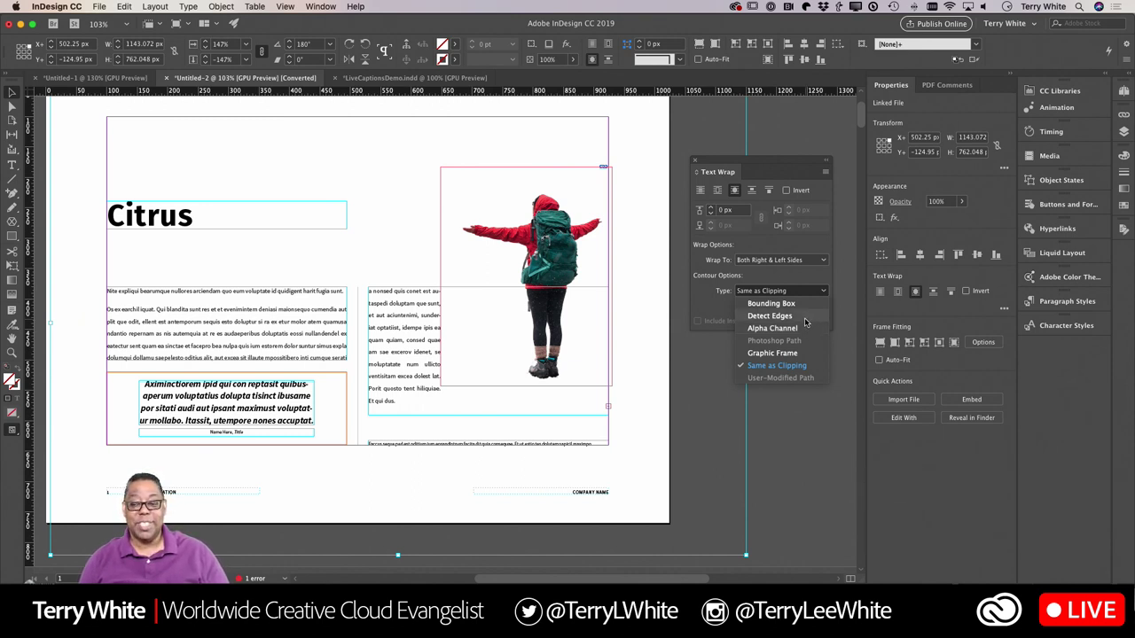
click(806, 329)
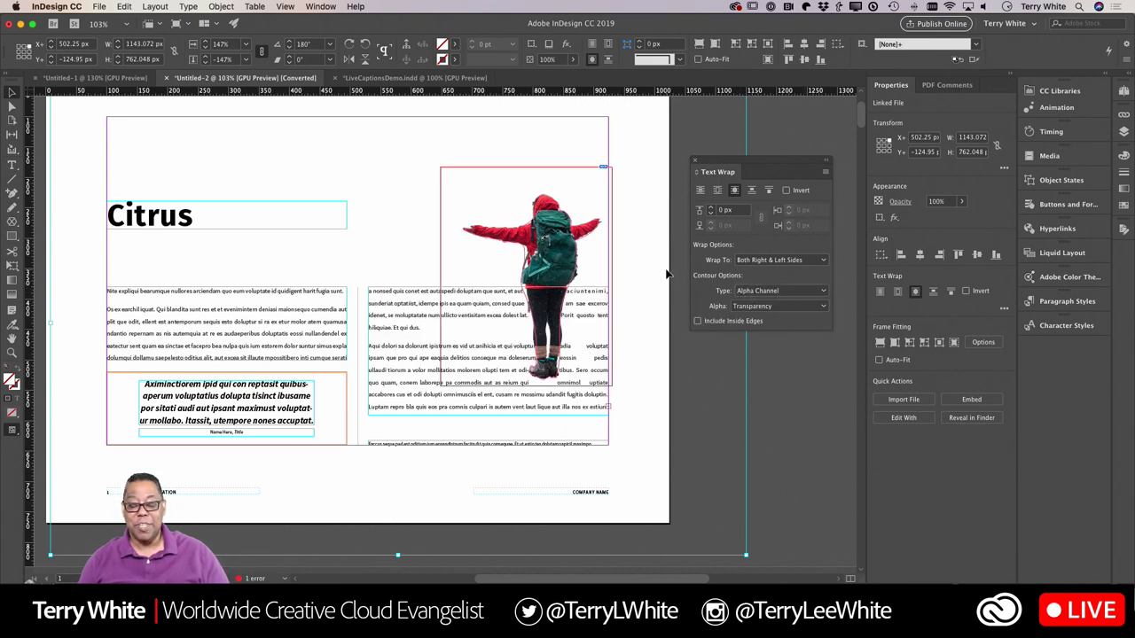
Try Detect Edges as the hiker's wrap contour type and return it to Alpha Channel.
click(779, 291)
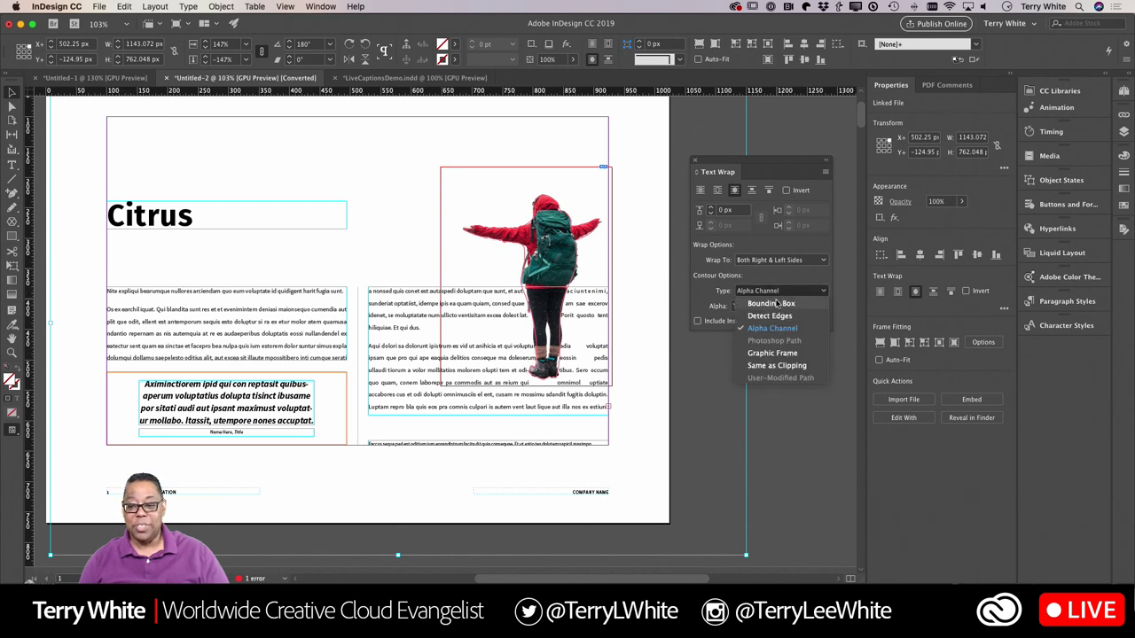
click(770, 317)
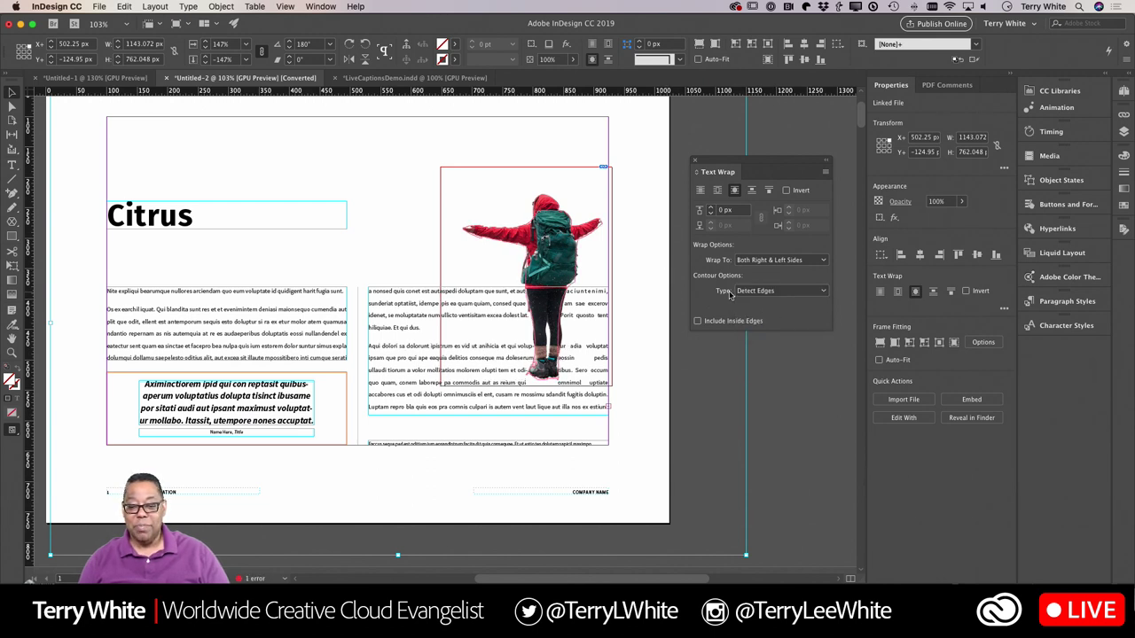
click(767, 291)
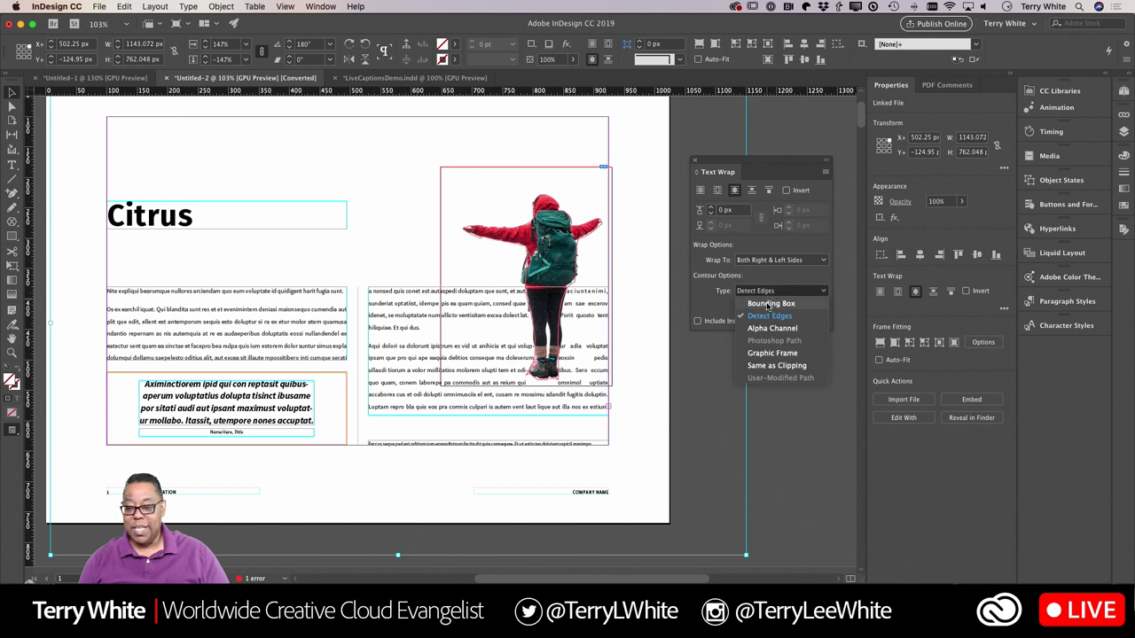
click(771, 328)
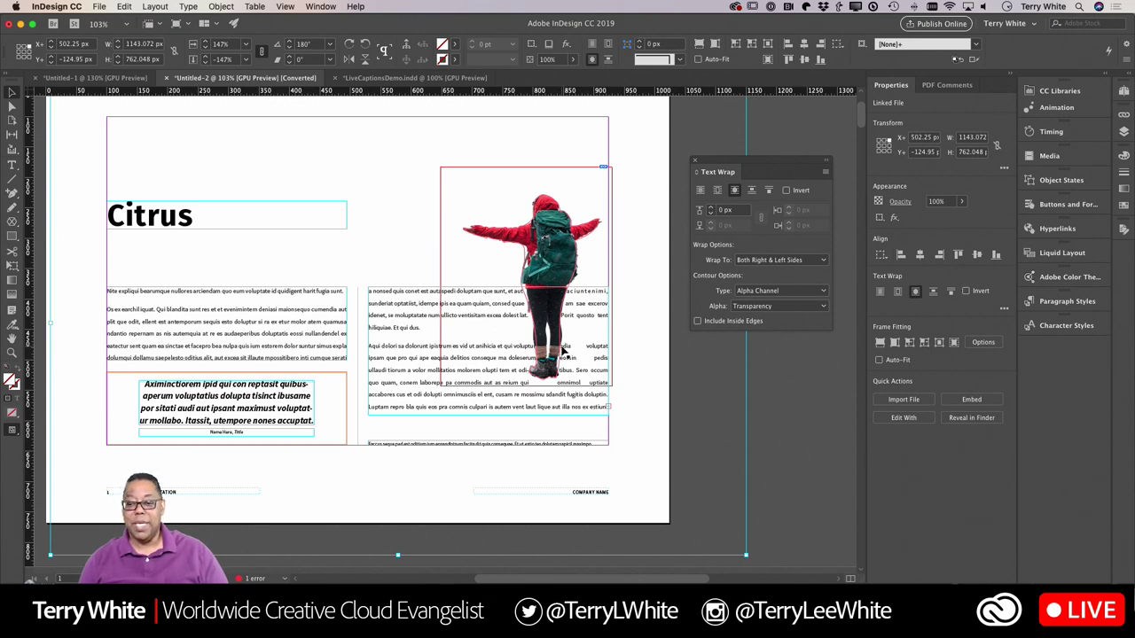
Set the text wrap offset around the hiker's outline to 8 px.
click(709, 208)
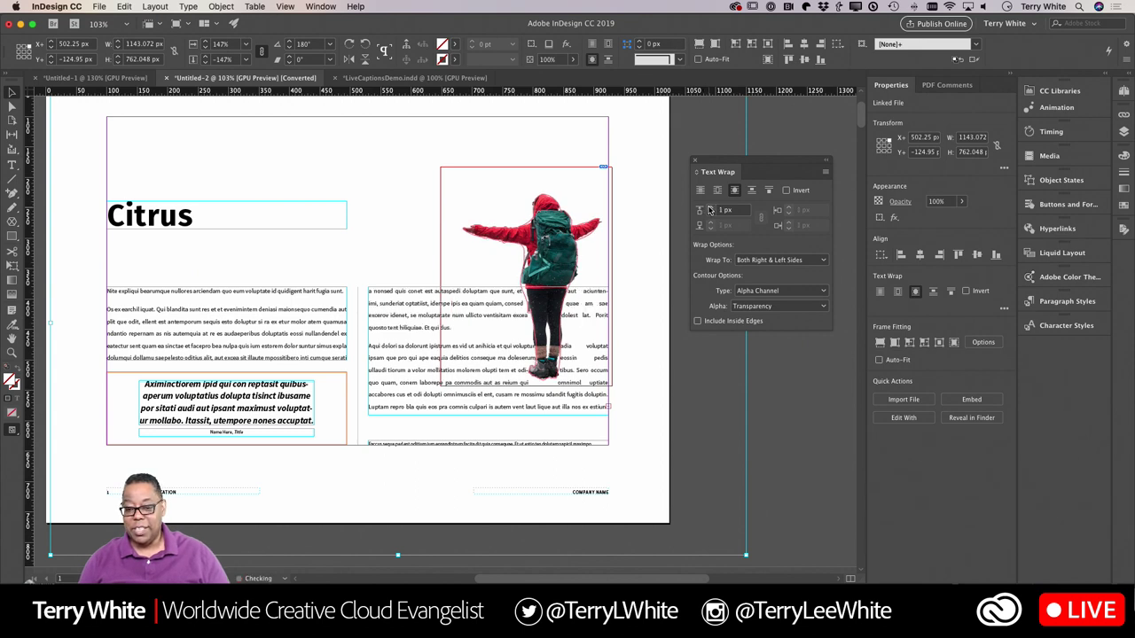
click(709, 208)
click(709, 208)
click(709, 208)
click(709, 208)
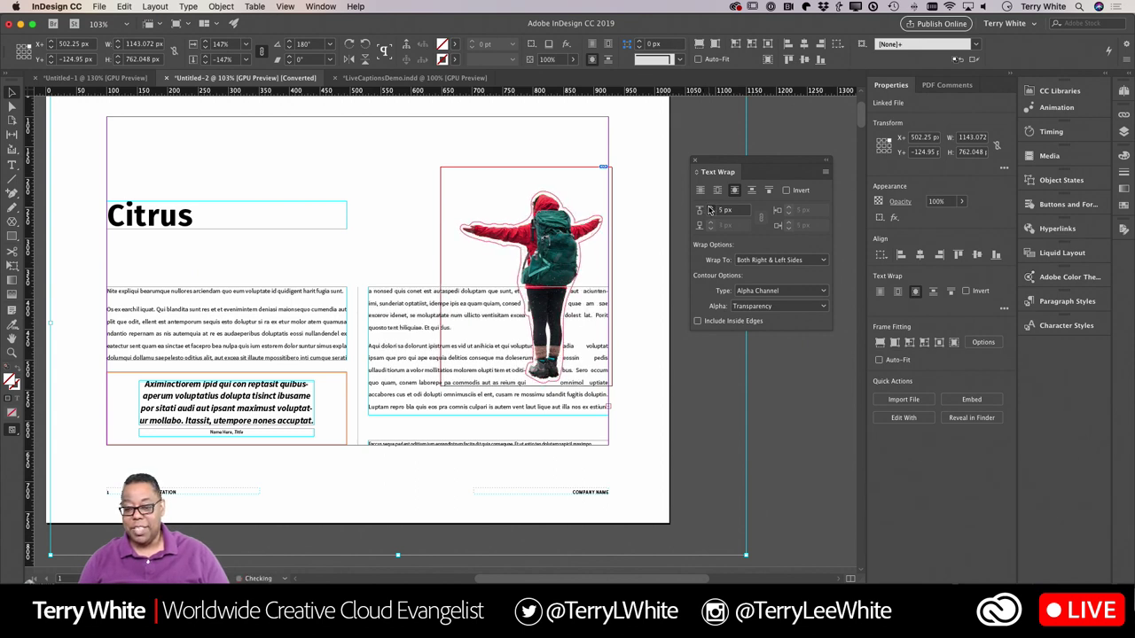
click(710, 208)
click(709, 208)
click(709, 208)
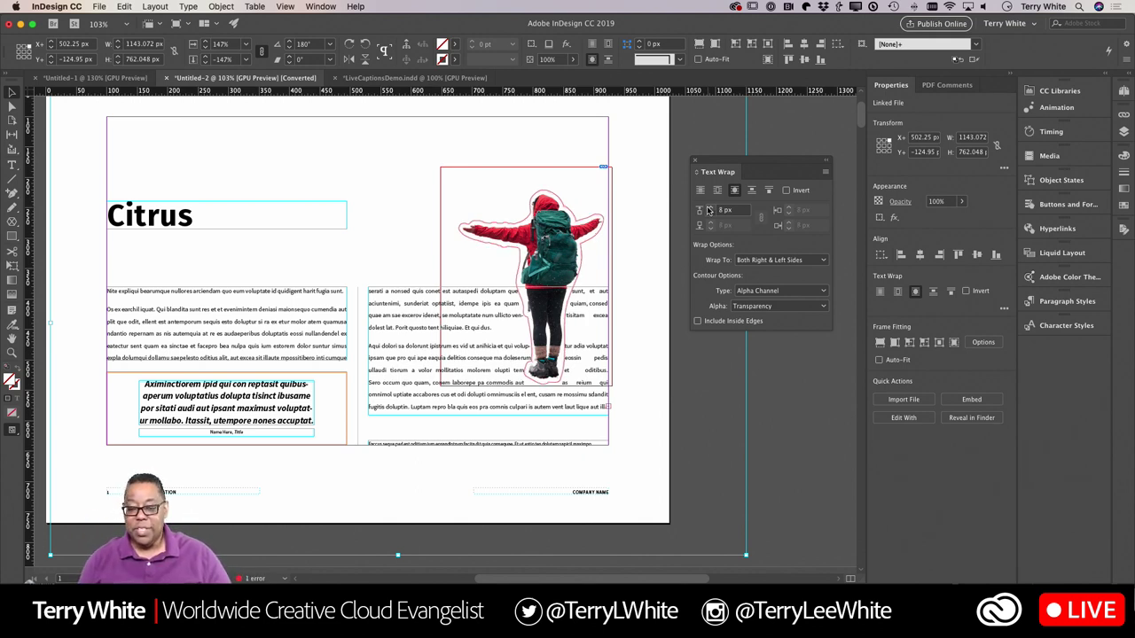
click(640, 250)
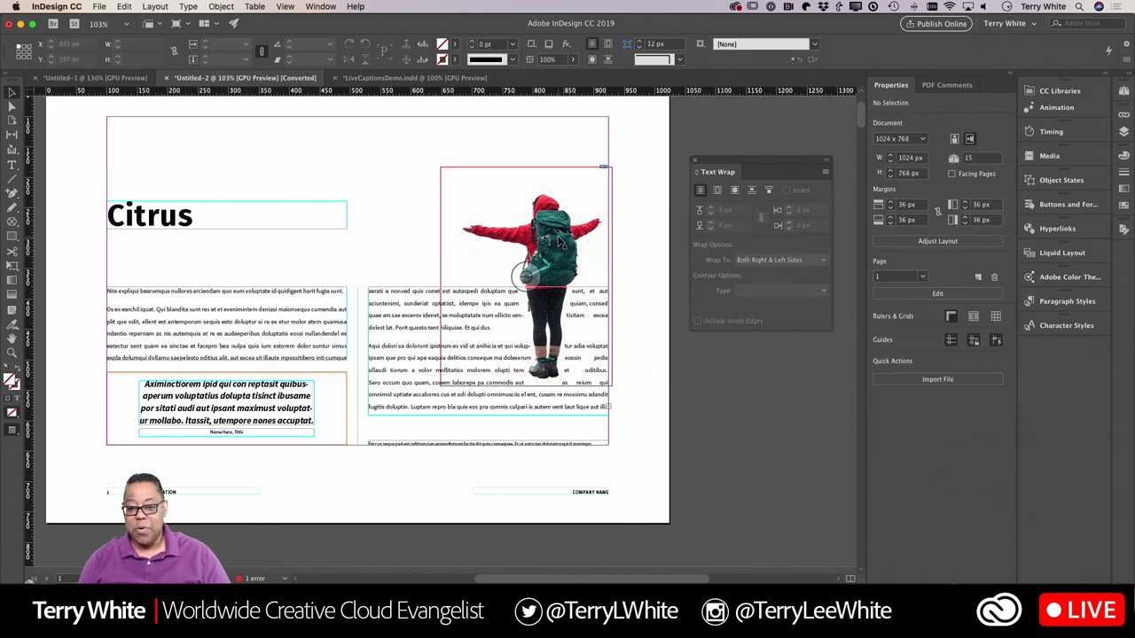
Move the hiker image toward the page's outer edge, to about X 1009 px, Y 194 px.
click(560, 240)
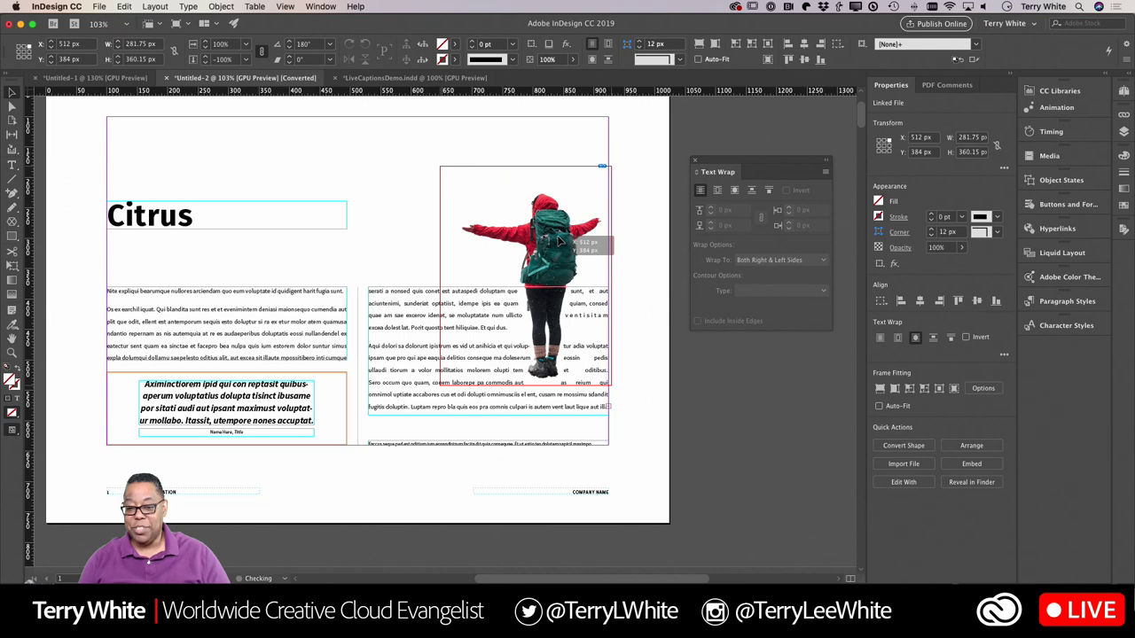
drag(559, 241, 610, 249)
click(650, 445)
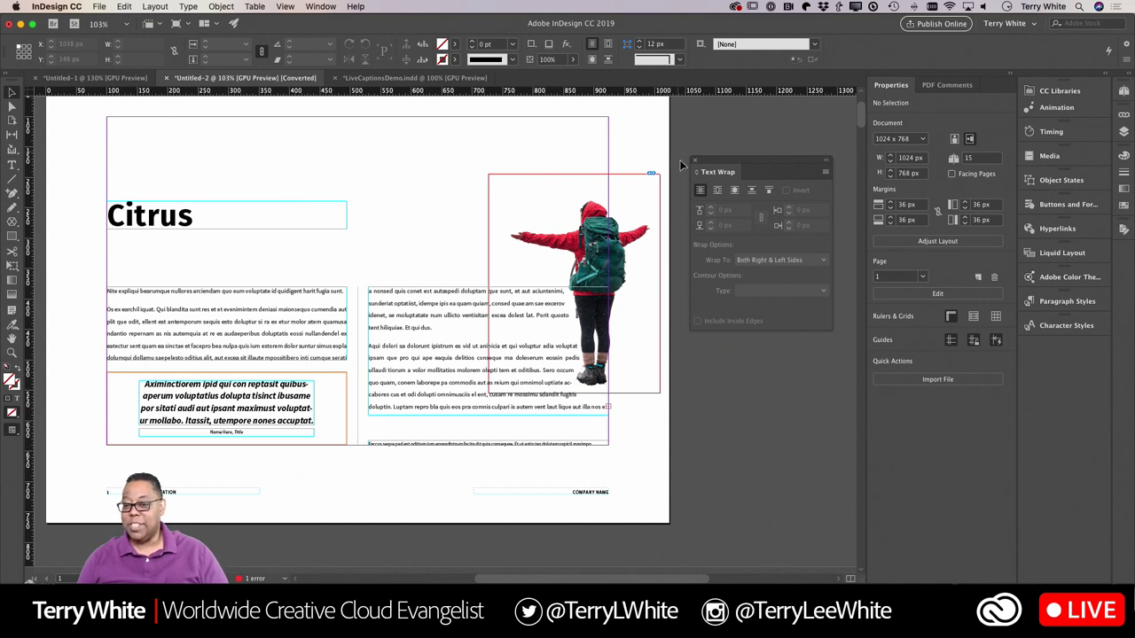
Place the Lemon graphic from the Adobe Live 2019 library between the text columns and wrap text around its object shape with Detect Edges.
click(1051, 92)
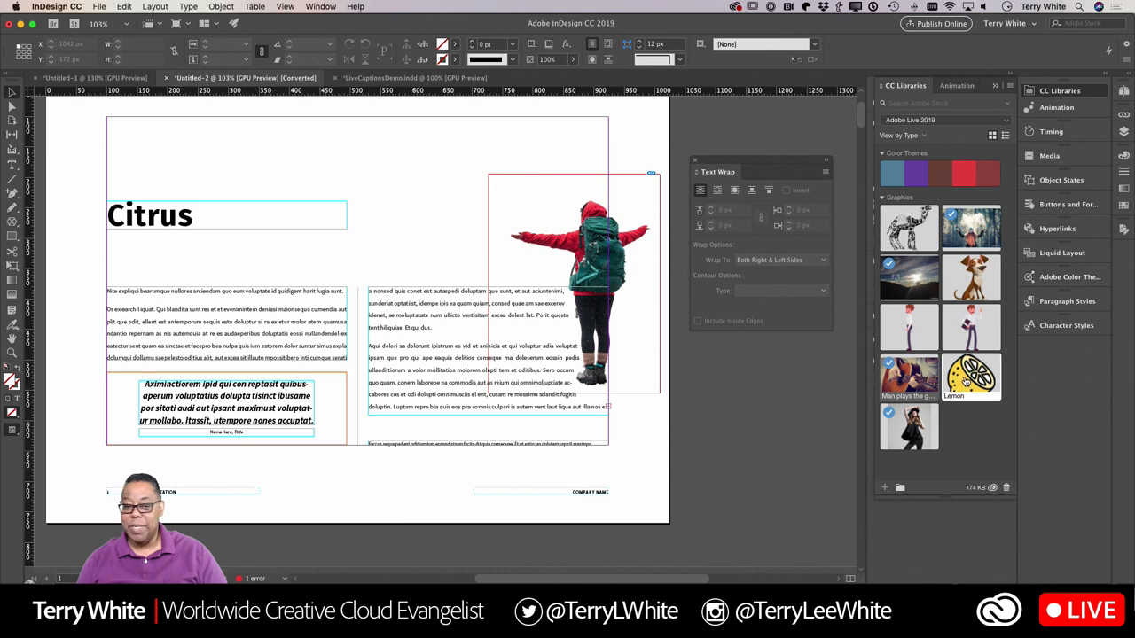
drag(966, 381, 326, 240)
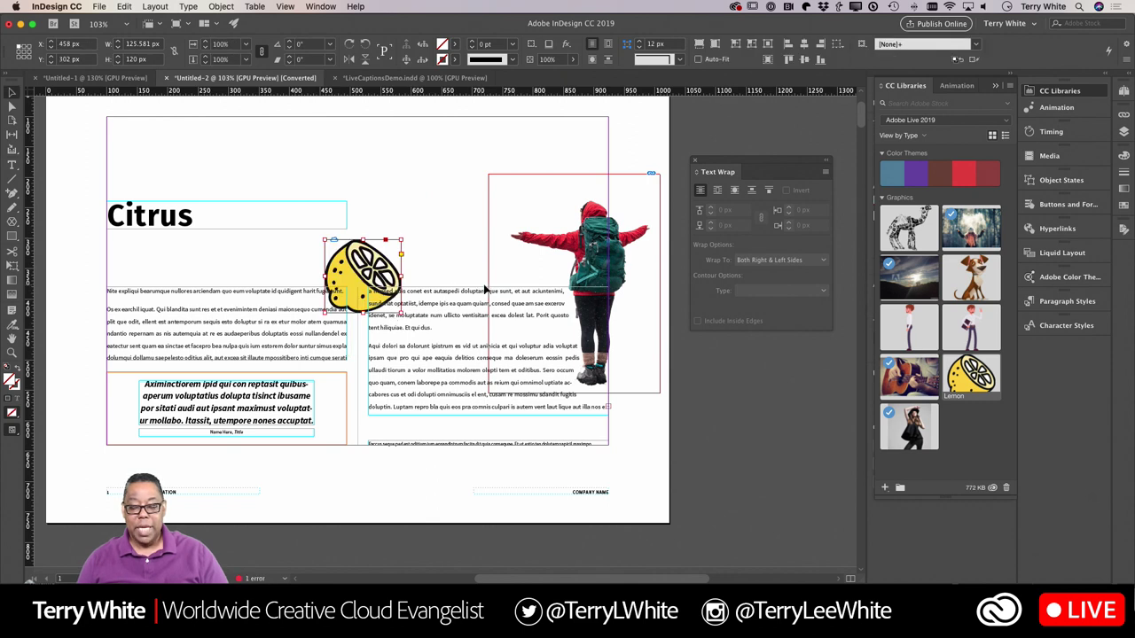
click(733, 191)
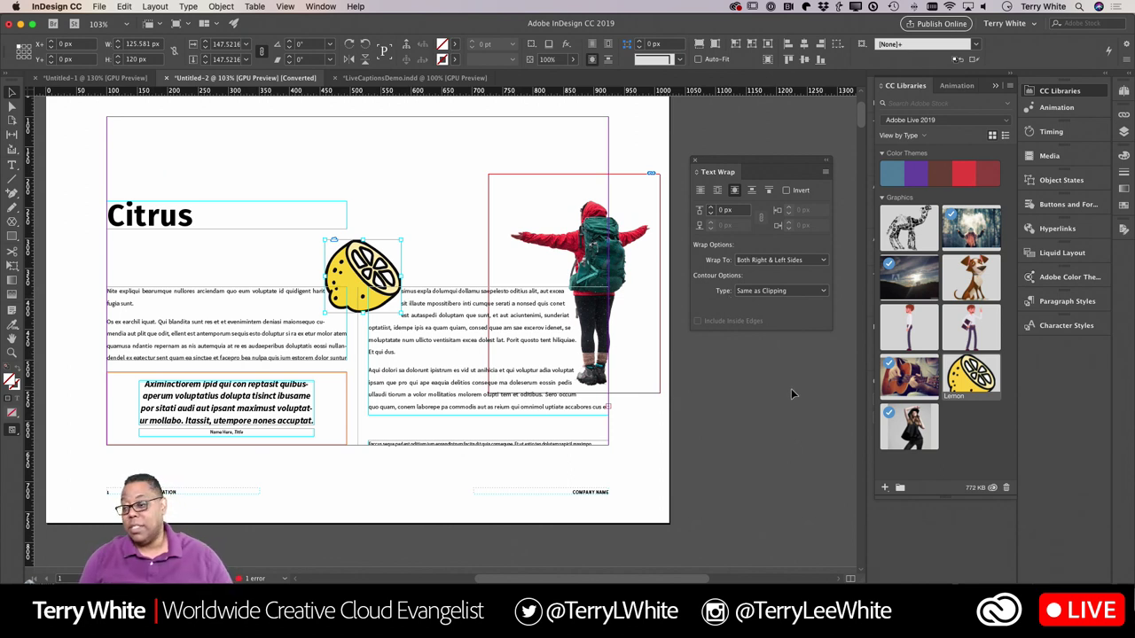
click(783, 292)
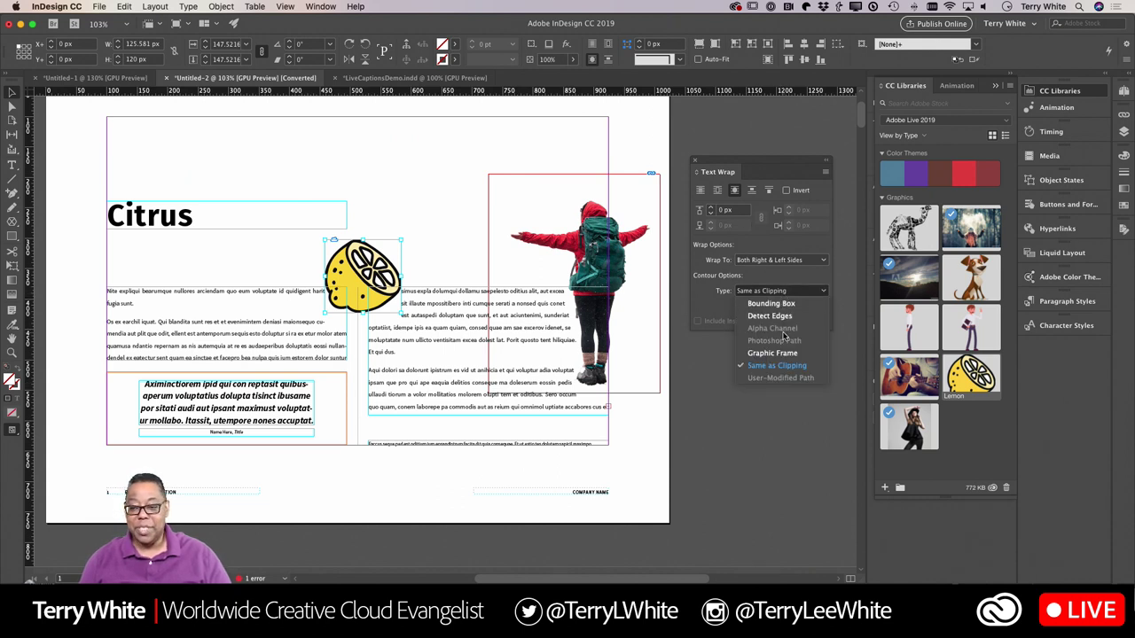
click(770, 316)
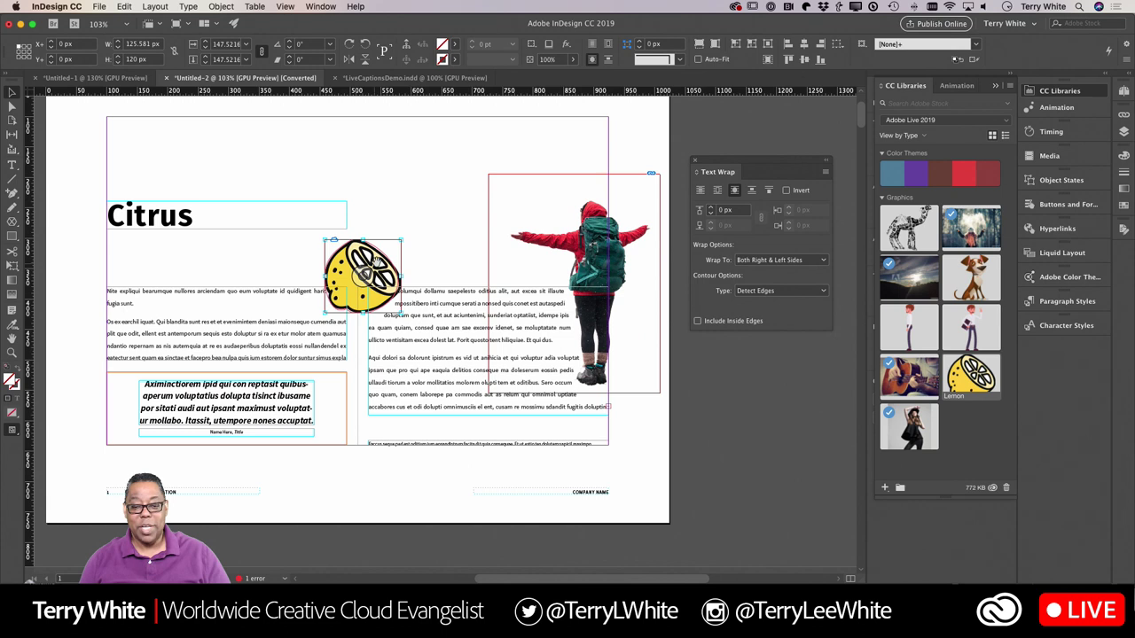
Move the lemon together with its frame to about X 467 px, Y 320 px.
drag(386, 256, 402, 284)
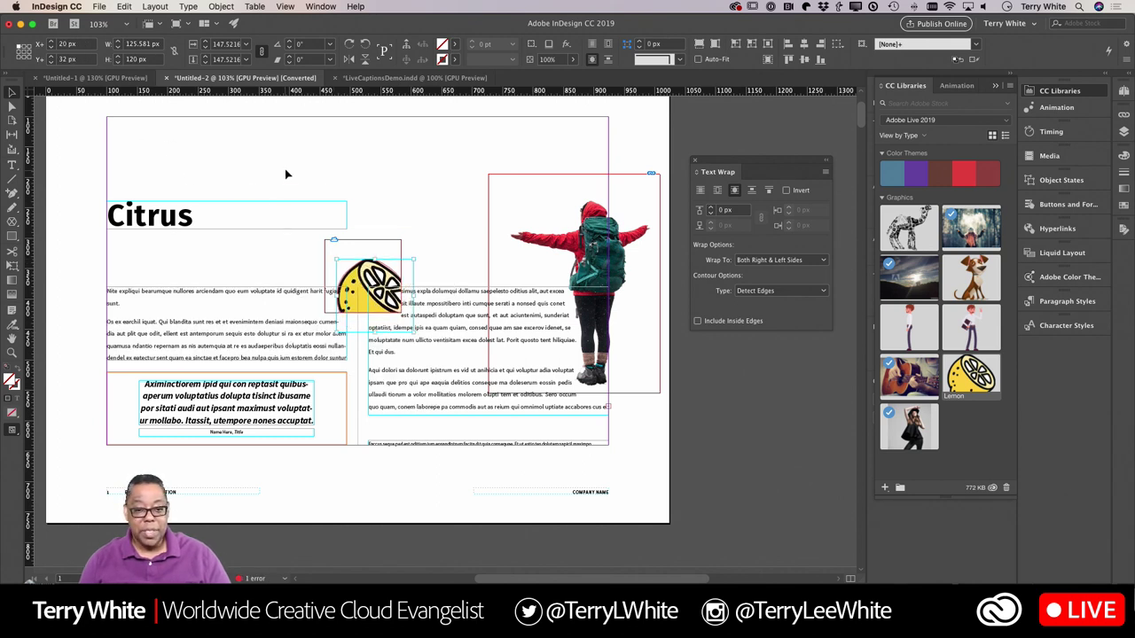
key(super+alt+shift+e)
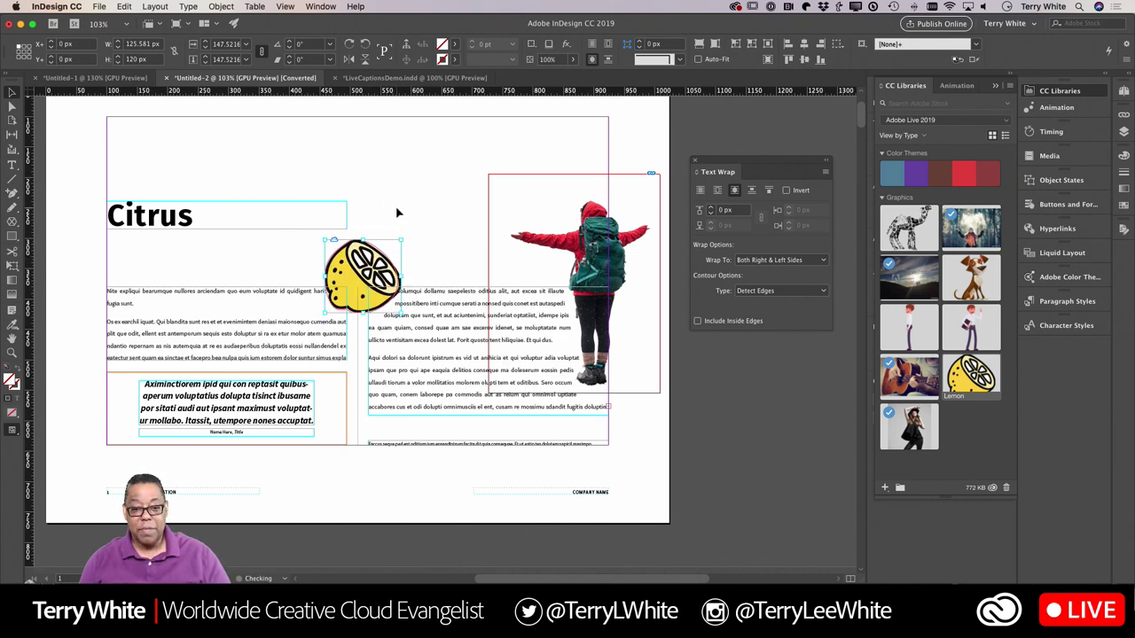
click(397, 211)
mouse_move(381, 259)
mouse_down()
mouse_move(394, 255)
mouse_move(389, 270)
mouse_up()
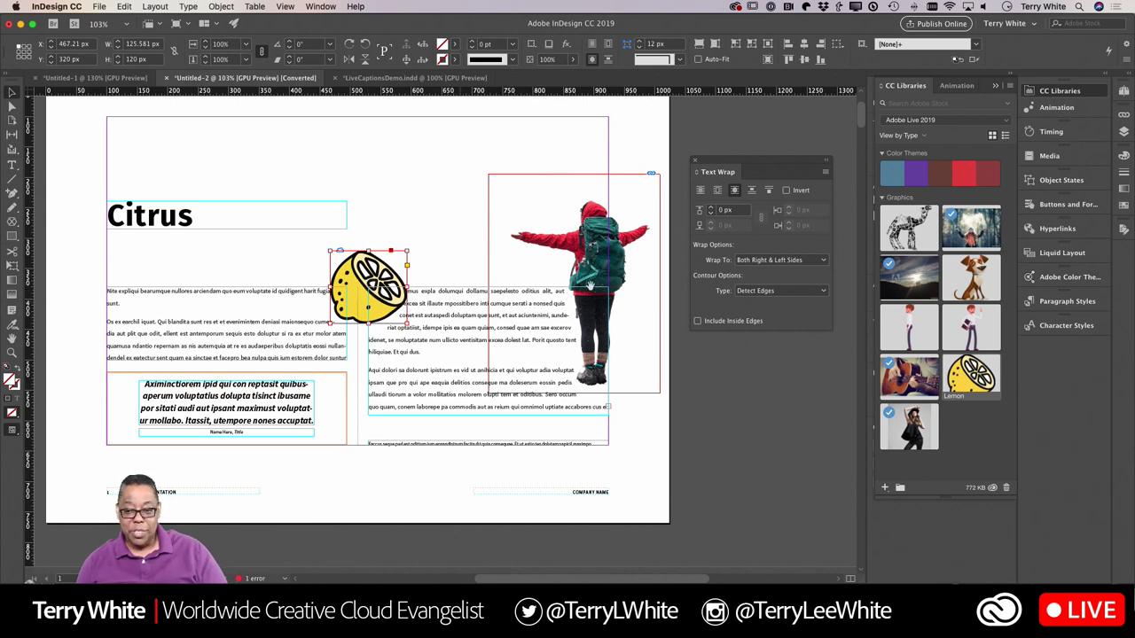
Set the text wrap offset around the lemon to 10 px.
click(709, 207)
click(710, 207)
click(710, 208)
click(709, 208)
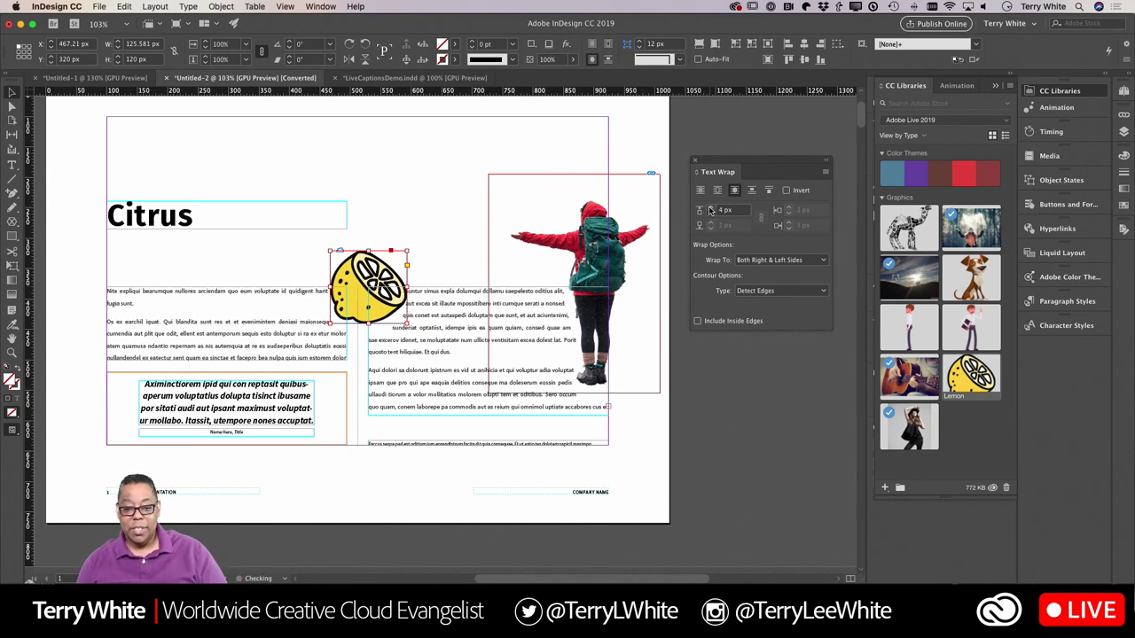
click(709, 207)
click(709, 207)
click(709, 207)
click(709, 208)
click(709, 207)
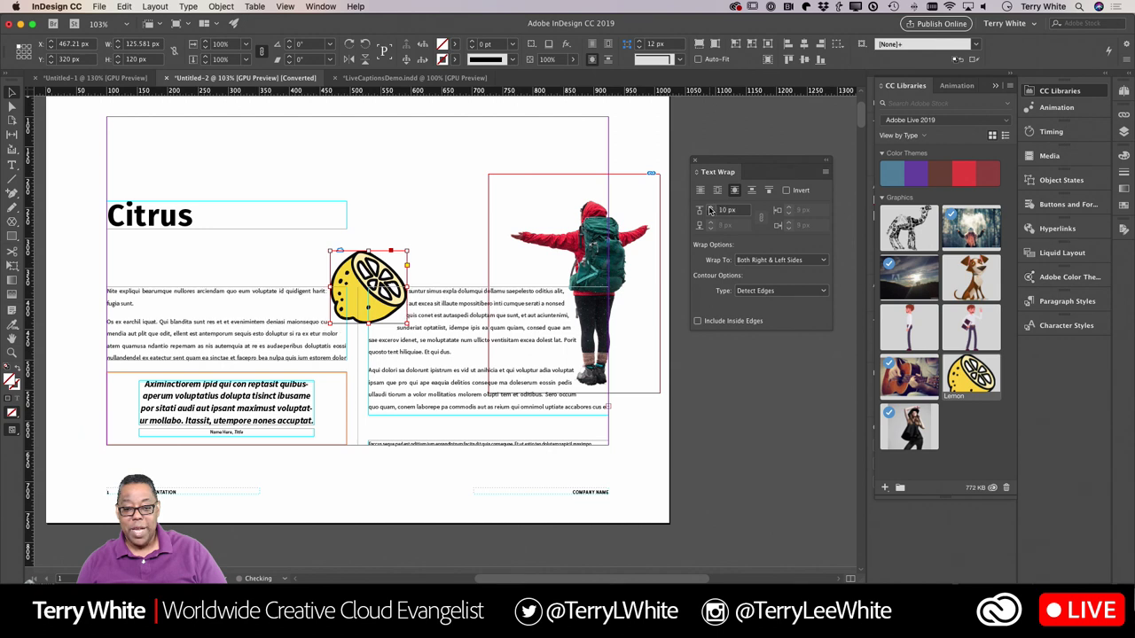
click(709, 208)
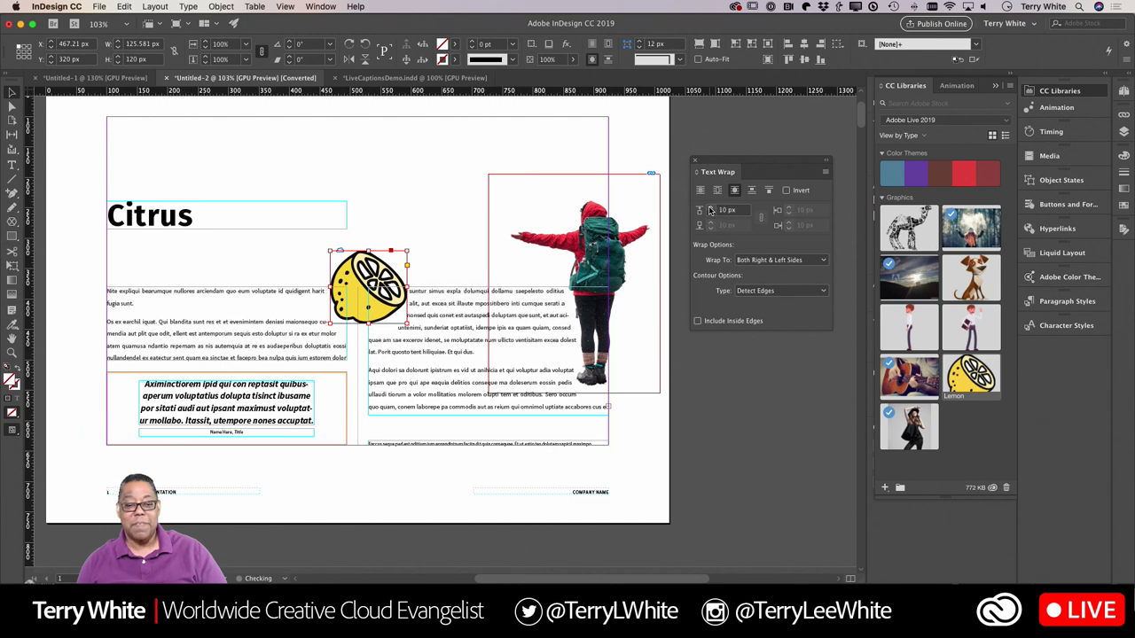
click(628, 135)
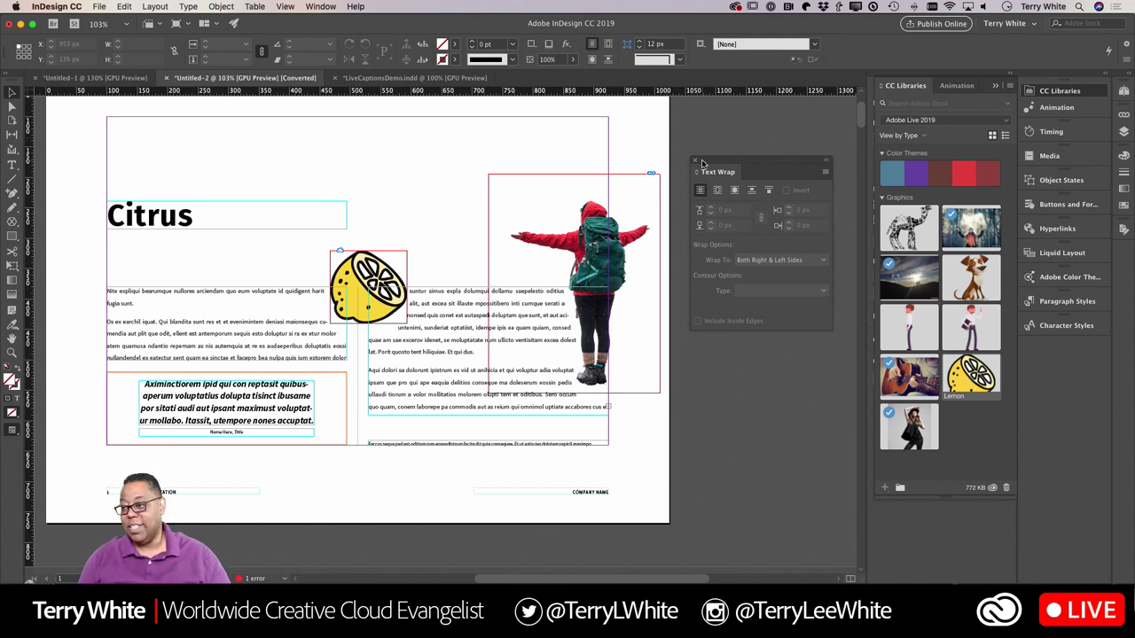
Show the document's linked files and look up the Package command without running it.
click(1123, 114)
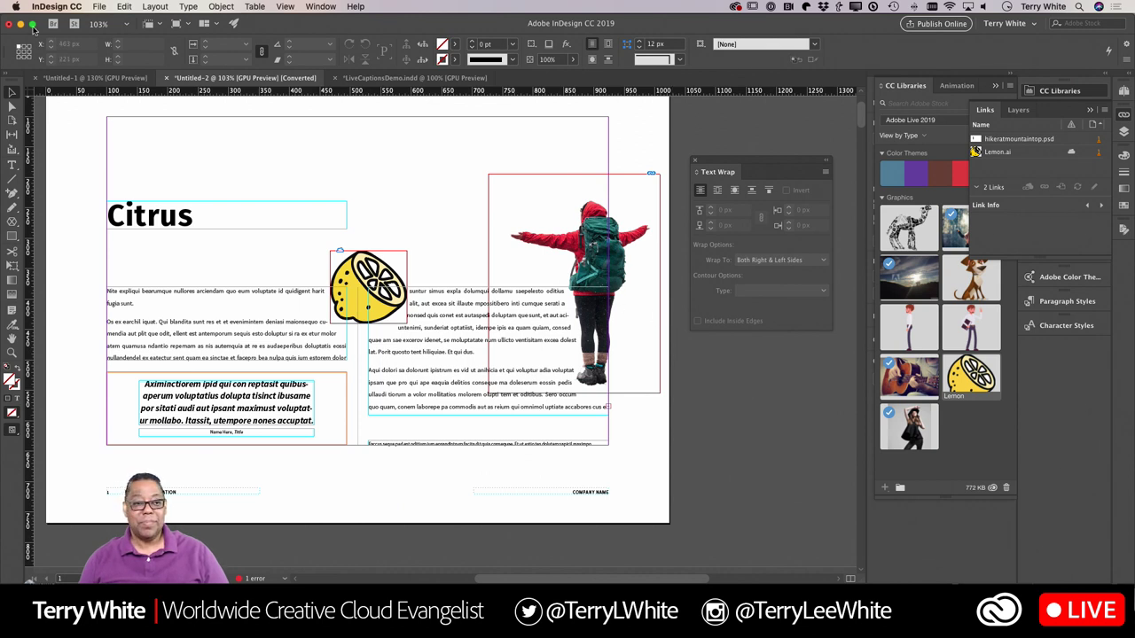
click(93, 6)
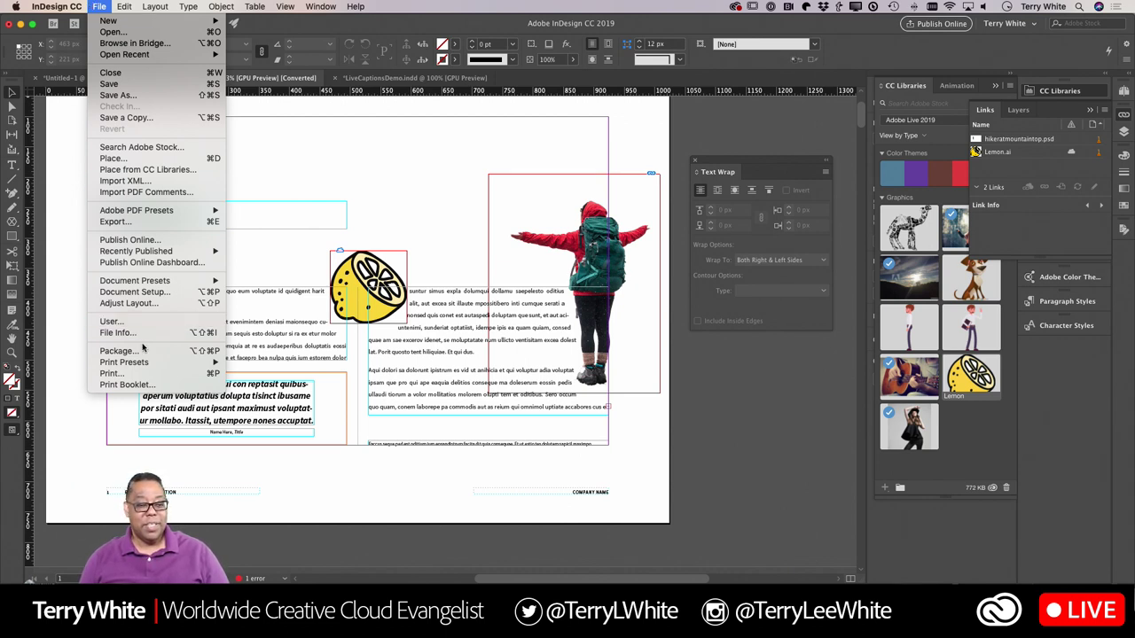
mouse_move(157, 362)
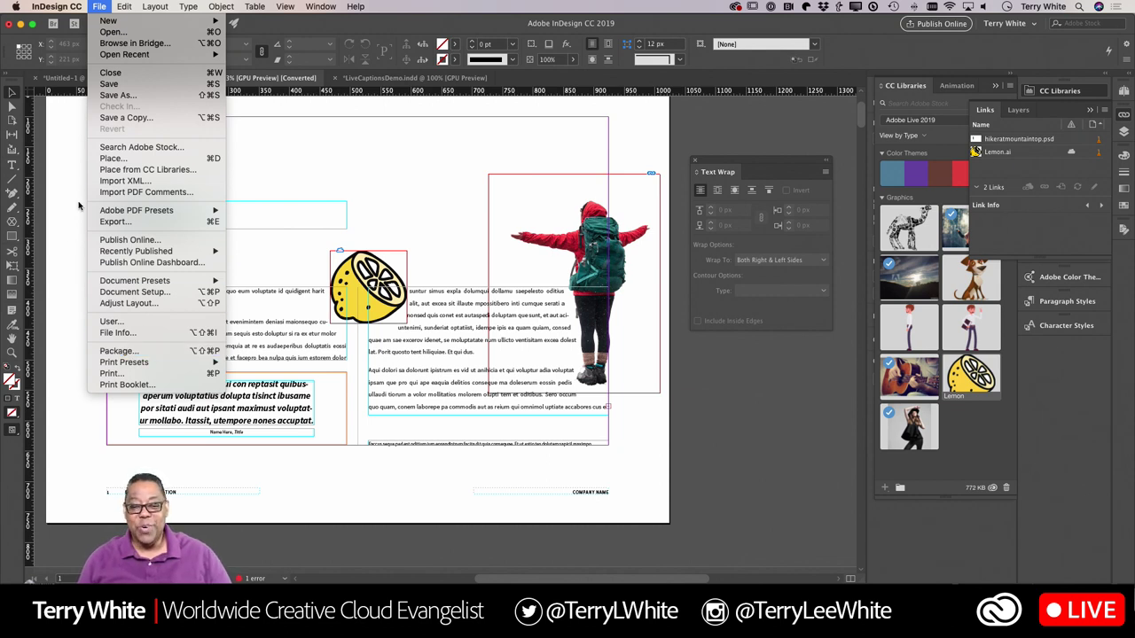
click(356, 177)
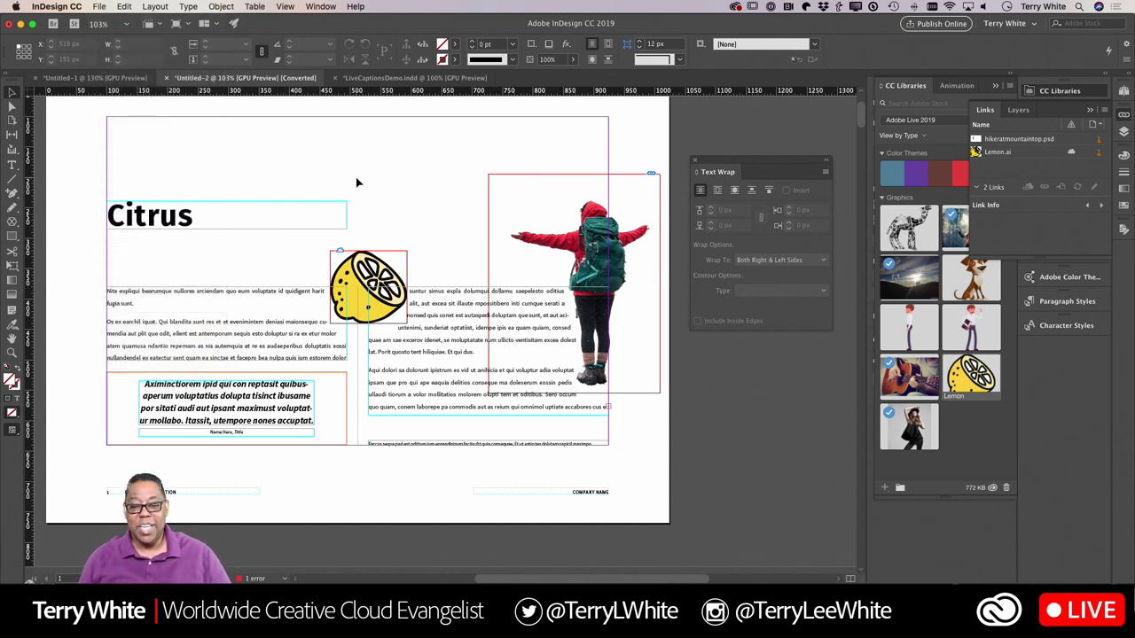
Embed the hikeratmountaintop.psd and Lemon.ai links in the document.
click(606, 251)
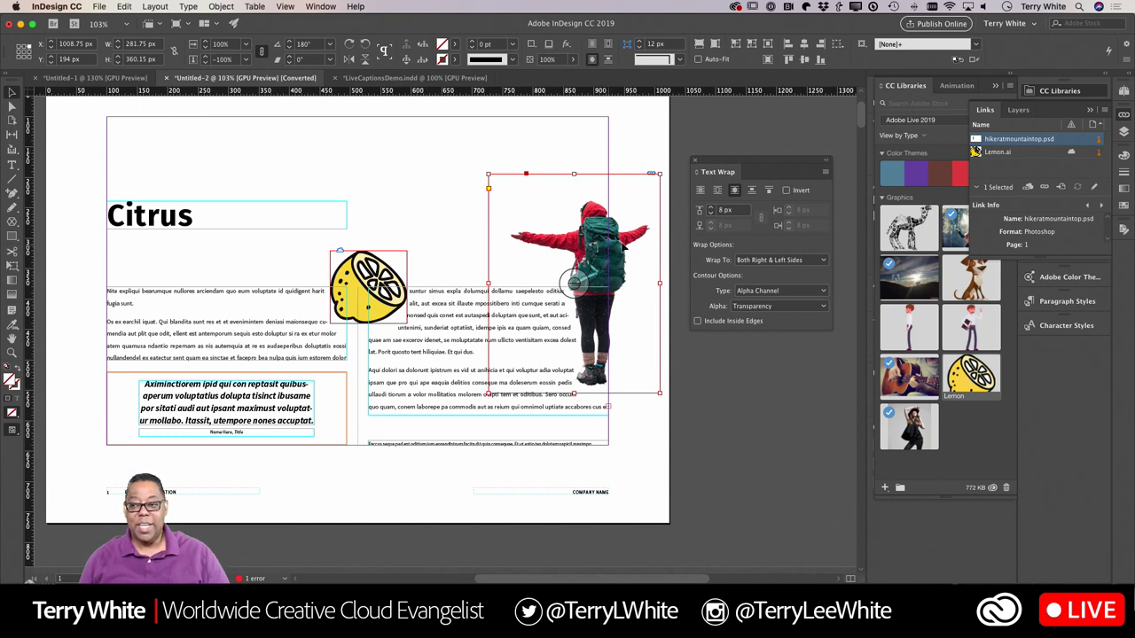
right_click(1040, 144)
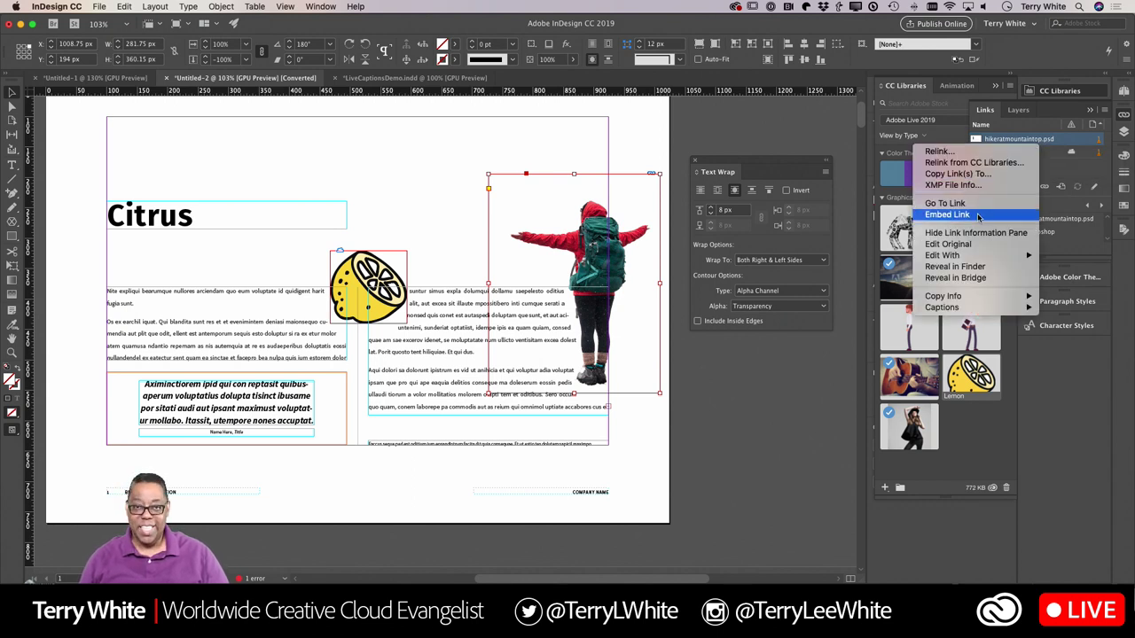
click(947, 215)
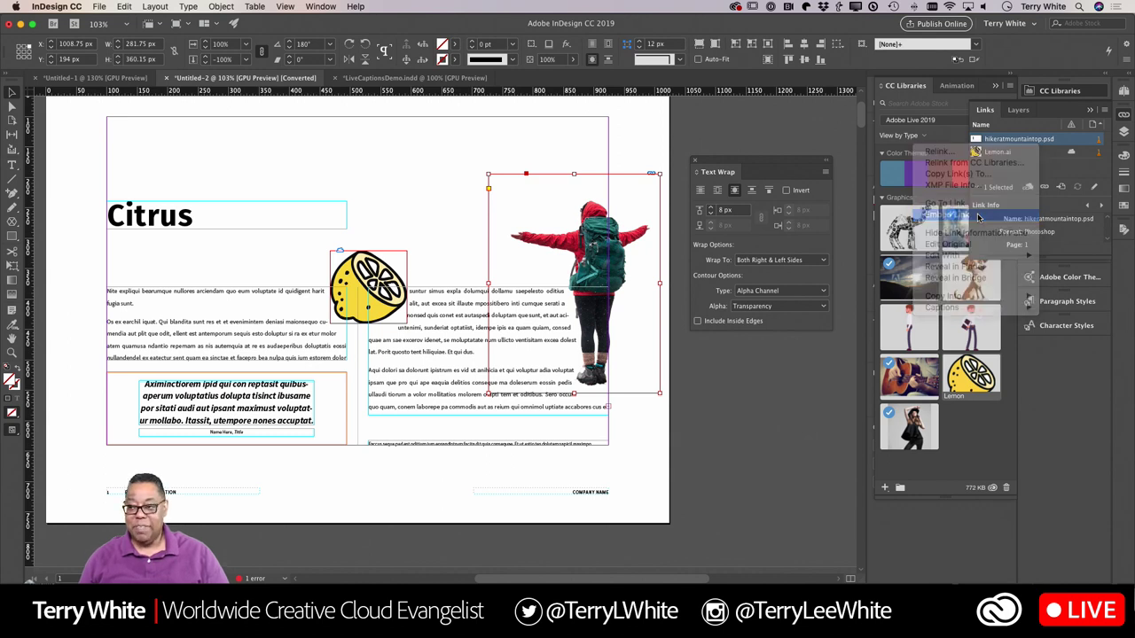
click(1046, 155)
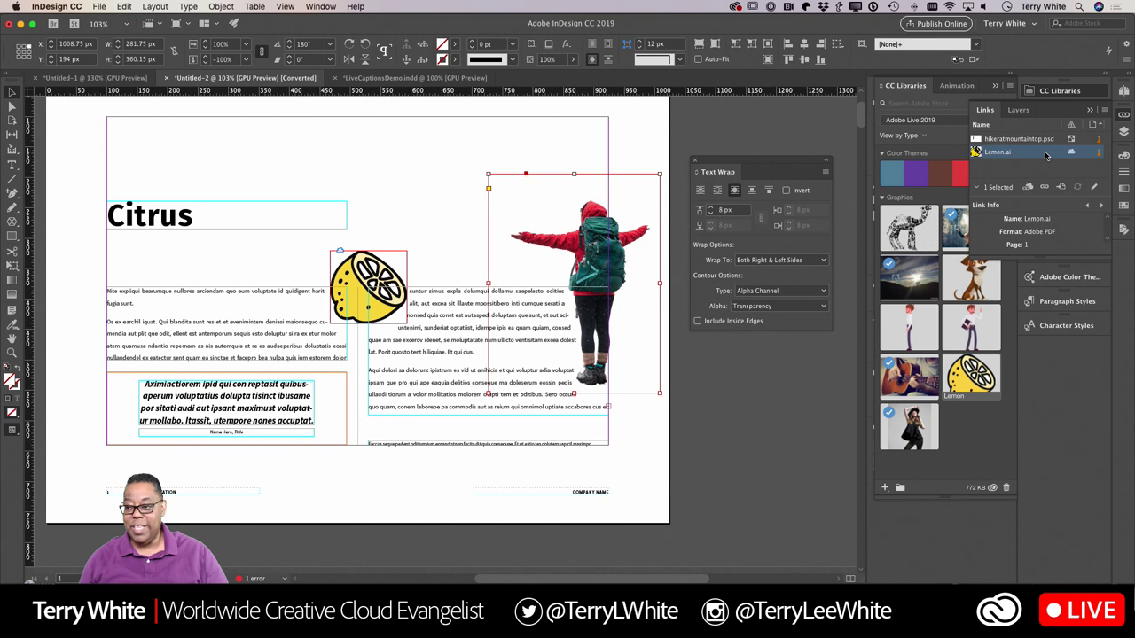
right_click(1046, 155)
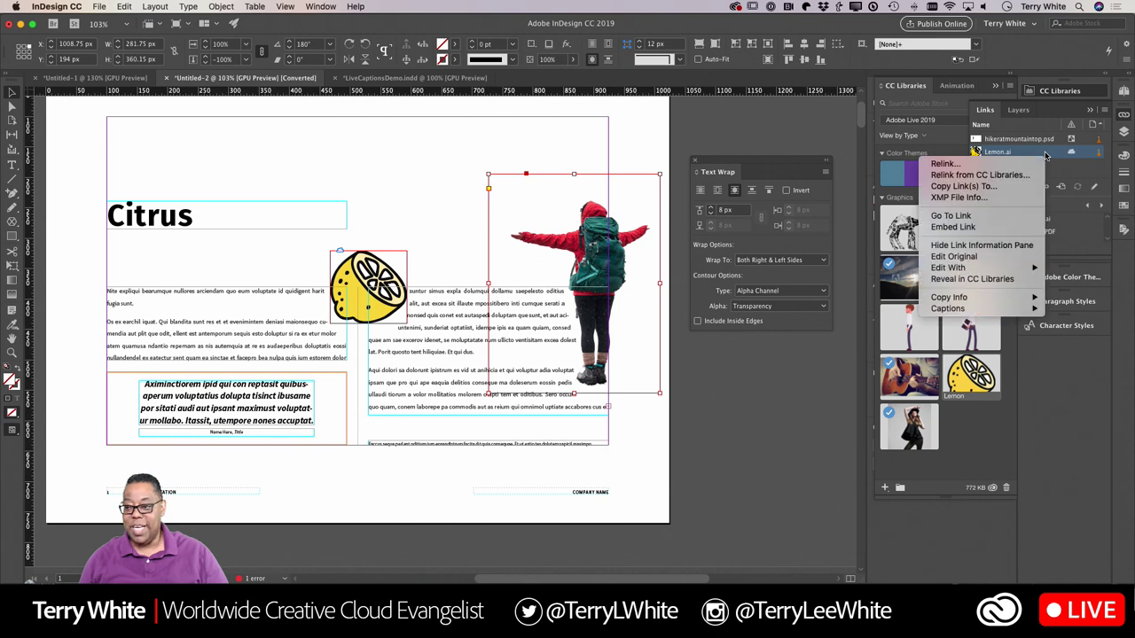
click(998, 228)
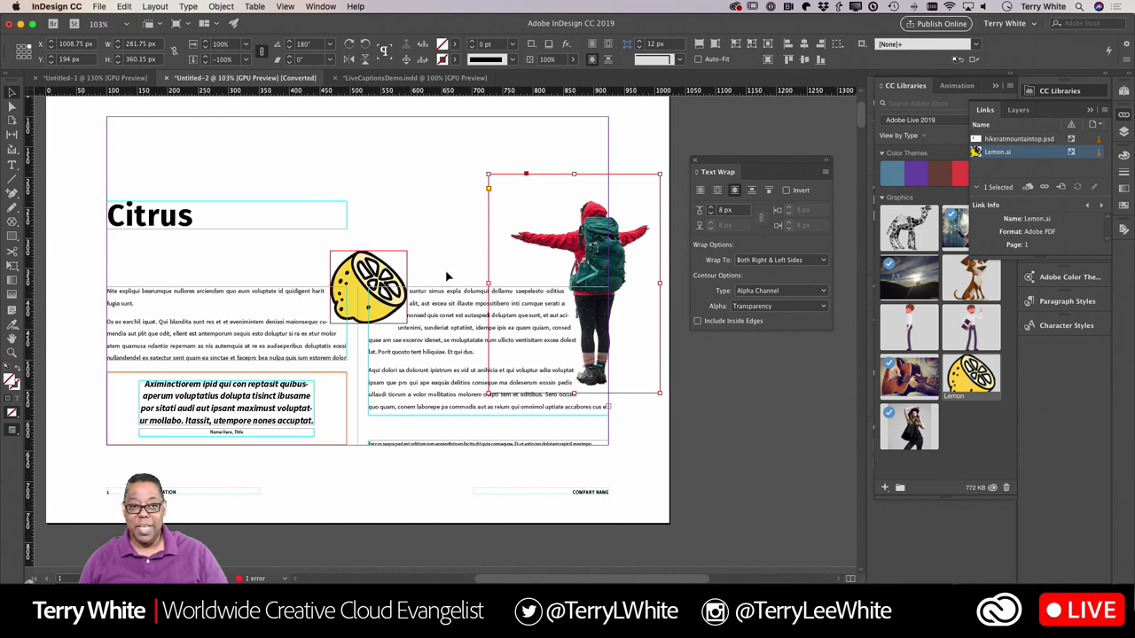
Switch to the LiveCaptionsDemo.indd document and dock the Text Wrap options below Character Styles.
scroll(467, 240, right, 1)
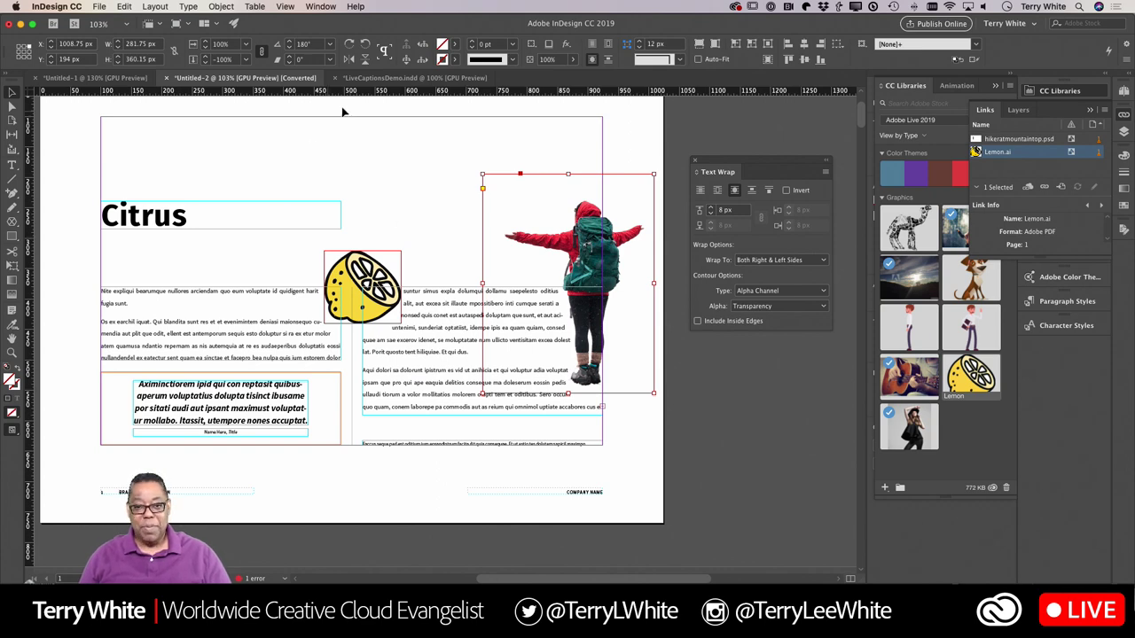
click(381, 80)
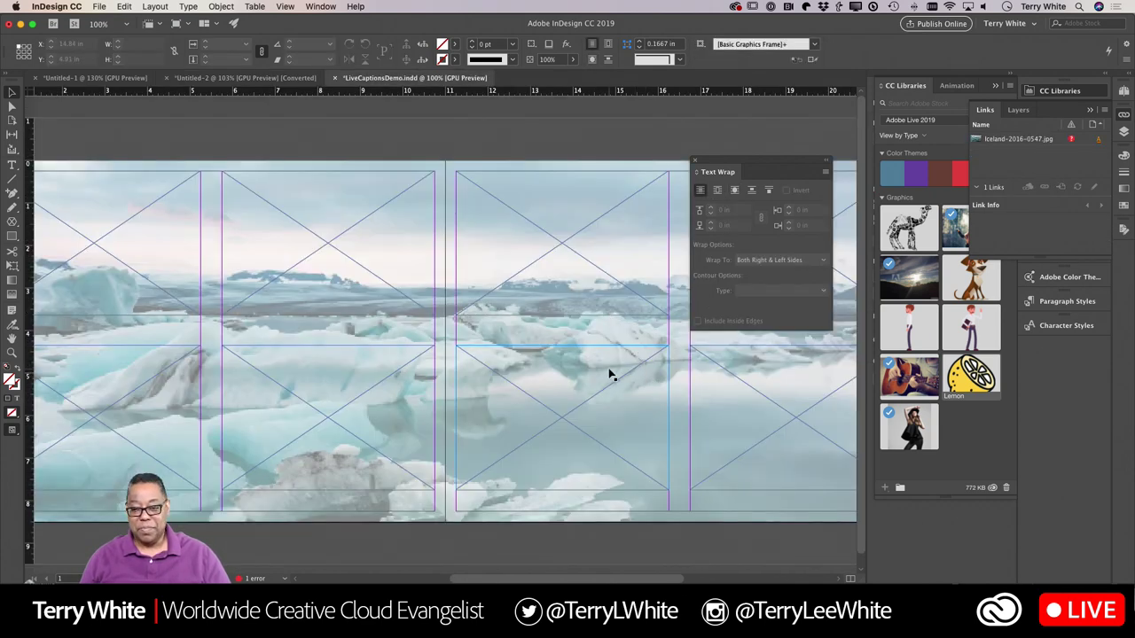
drag(724, 177, 1042, 352)
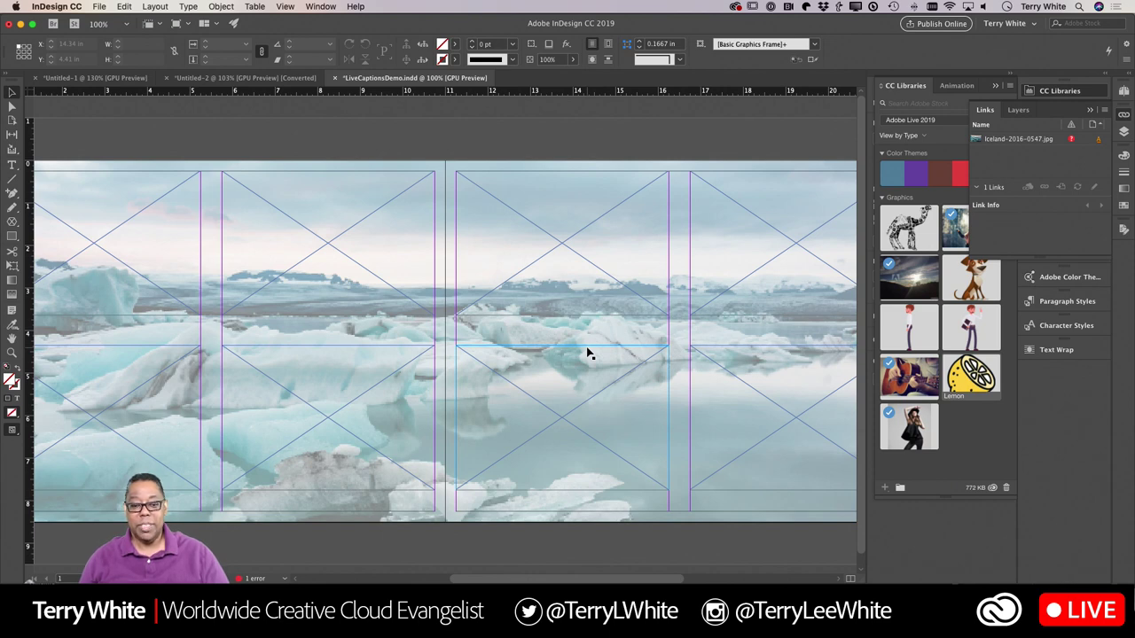
scroll(583, 353, left, 3)
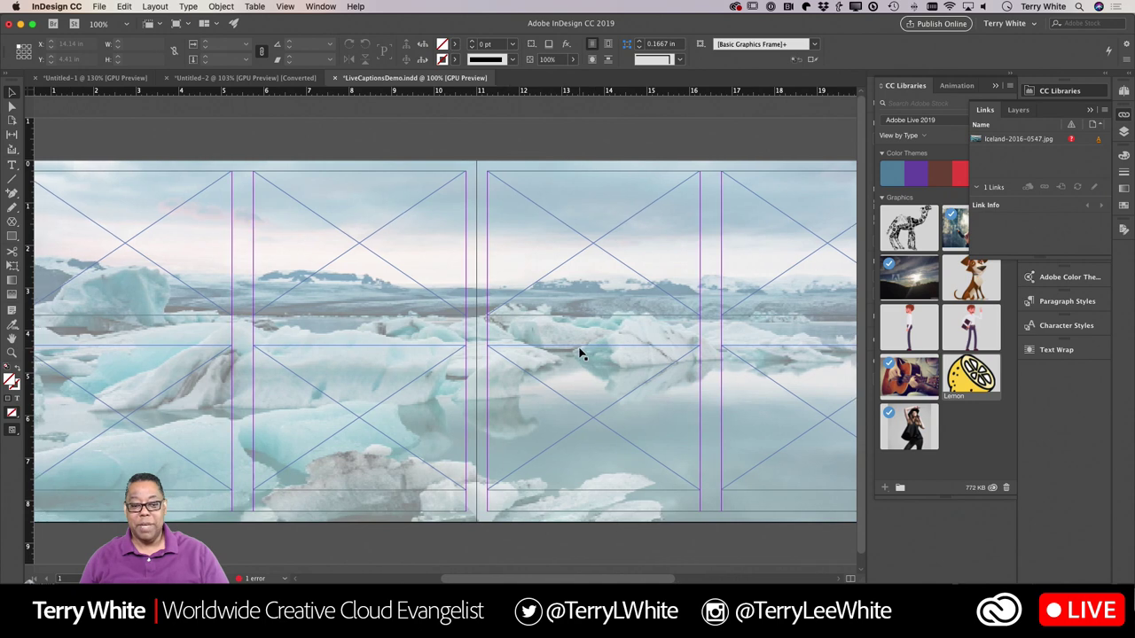
scroll(581, 352, right, 2)
scroll(580, 353, left, 5)
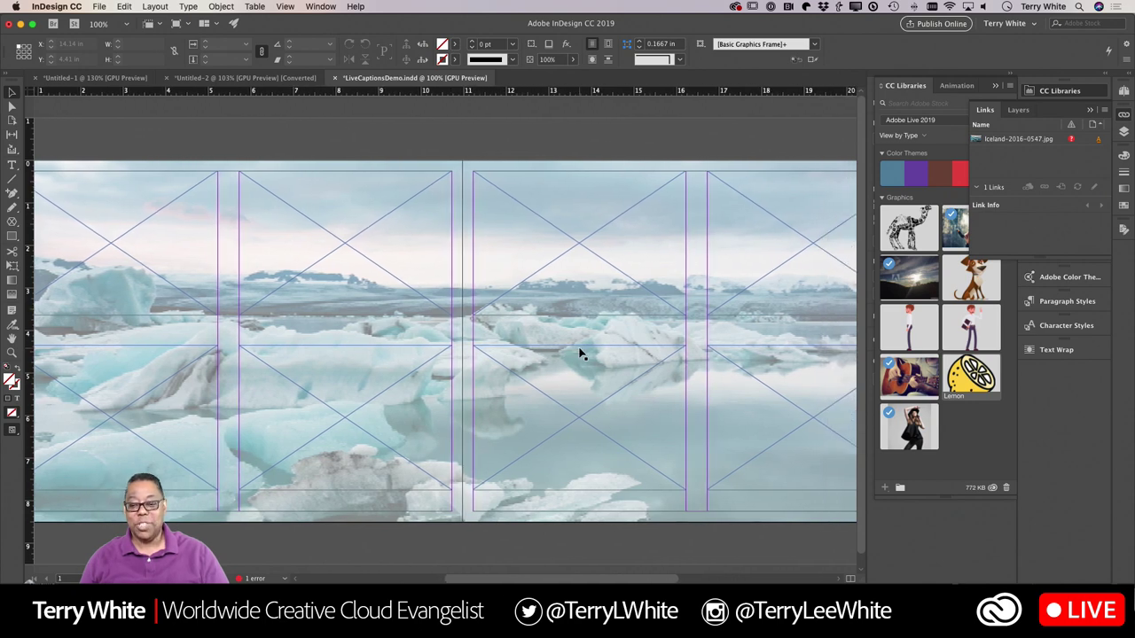
scroll(580, 353, left, 2)
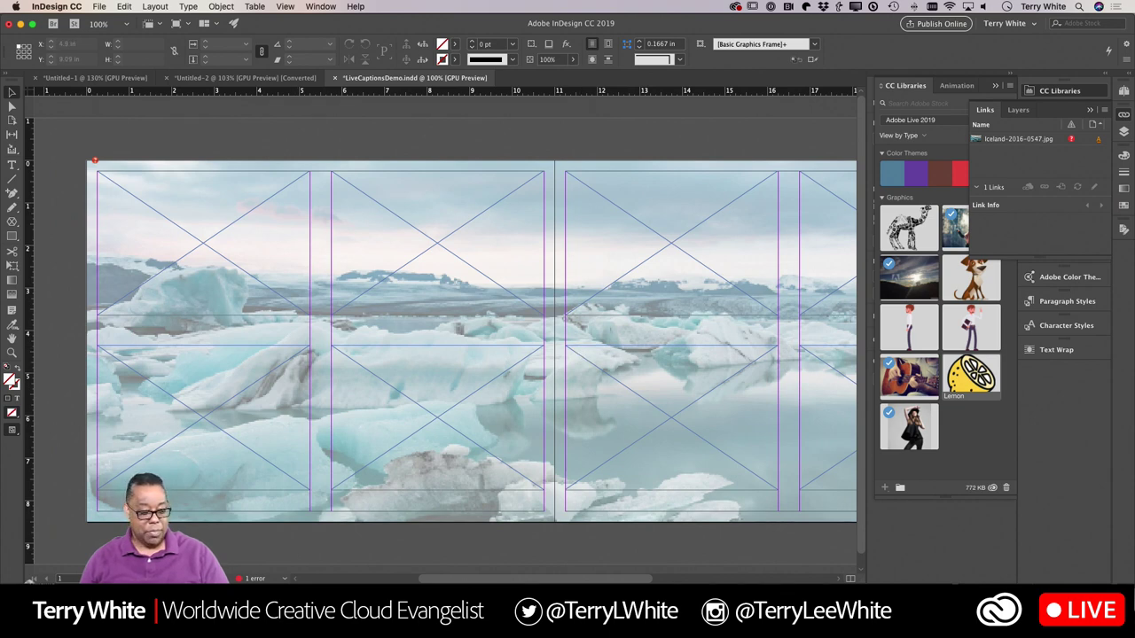
Switch to Finder and open the Captioned folder in Adobe Bridge, importing preferences from the previous Bridge version.
key(super+Tab)
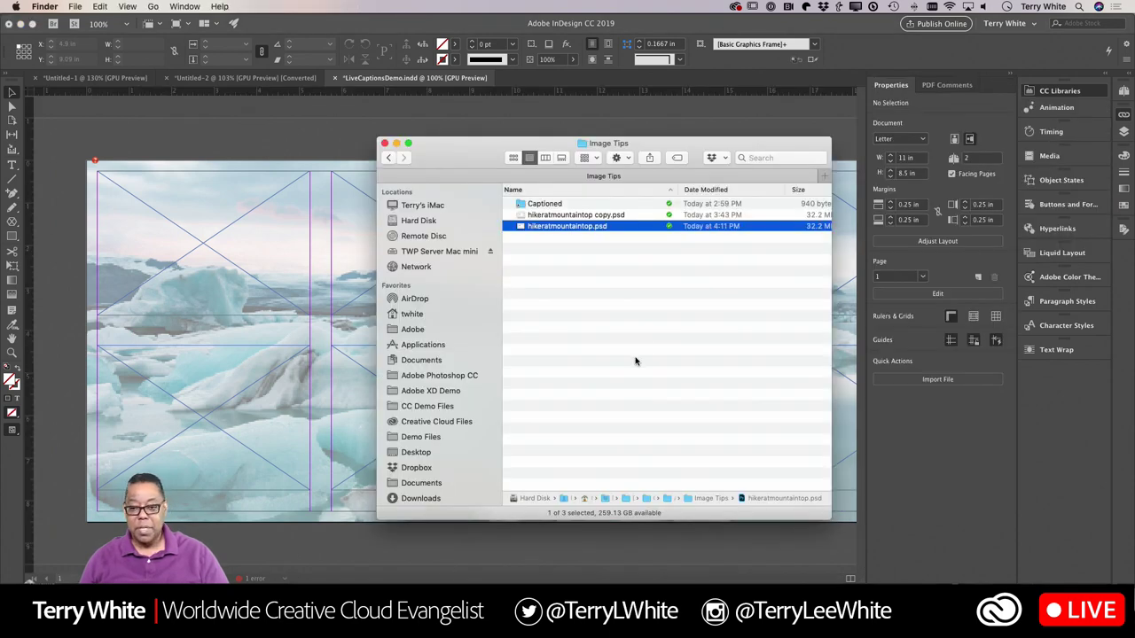
click(553, 208)
drag(553, 207, 562, 292)
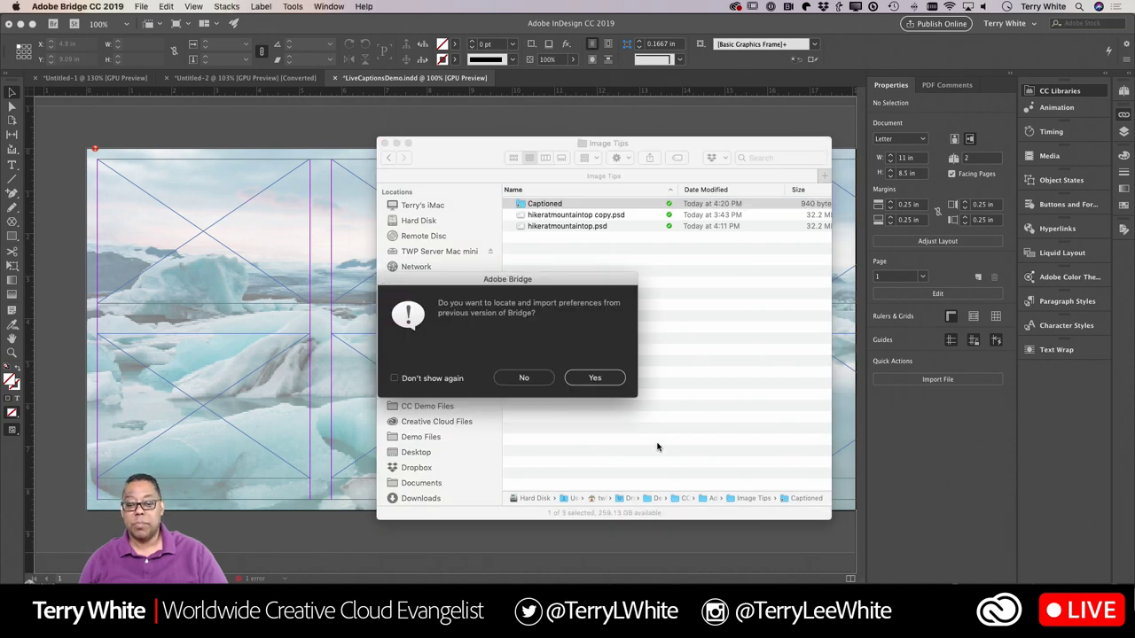
click(592, 378)
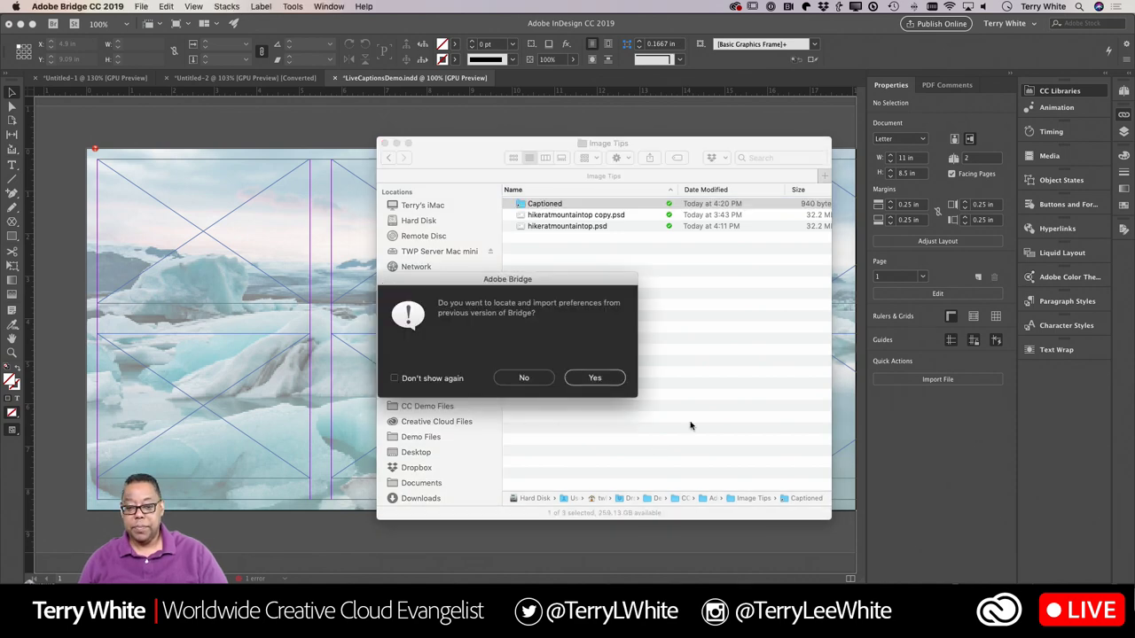
click(592, 379)
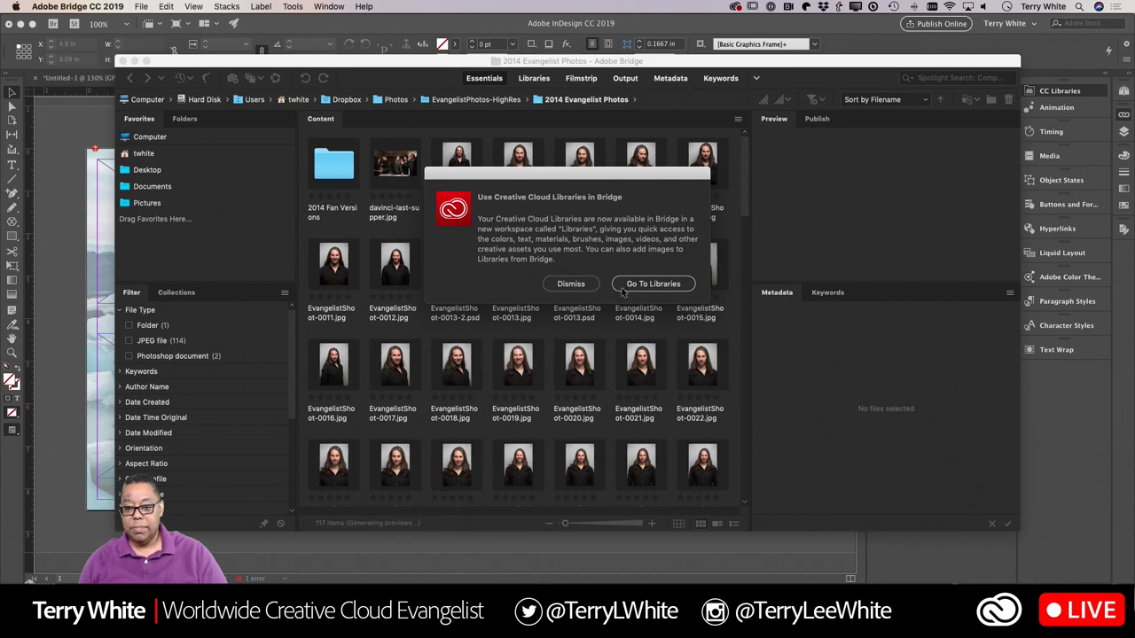
click(623, 285)
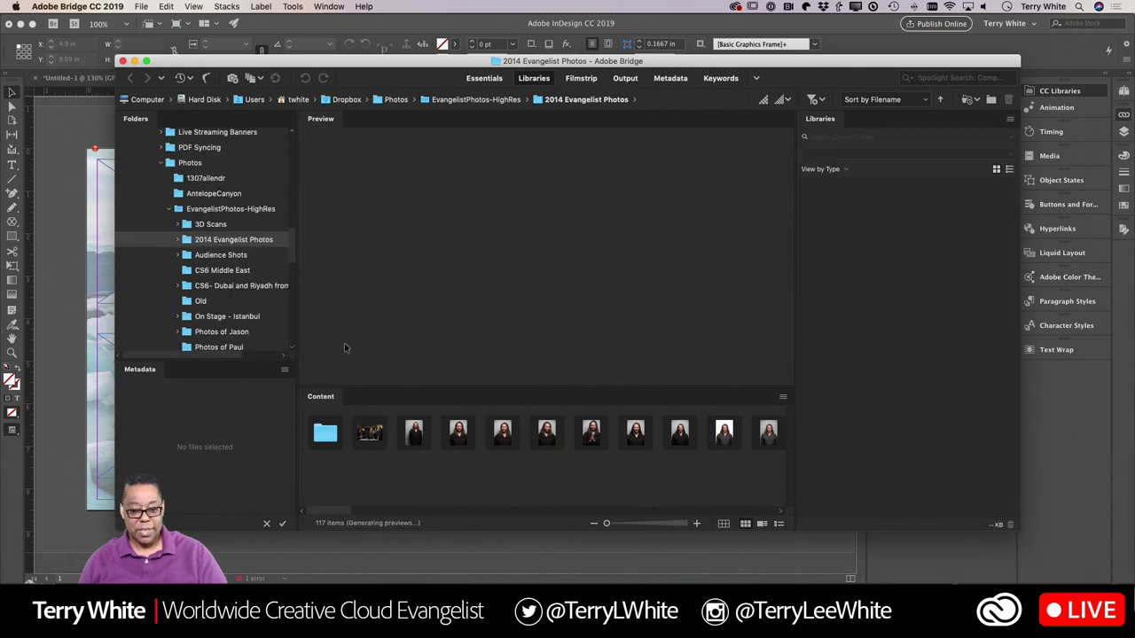
key(super+Tab)
drag(561, 205, 529, 433)
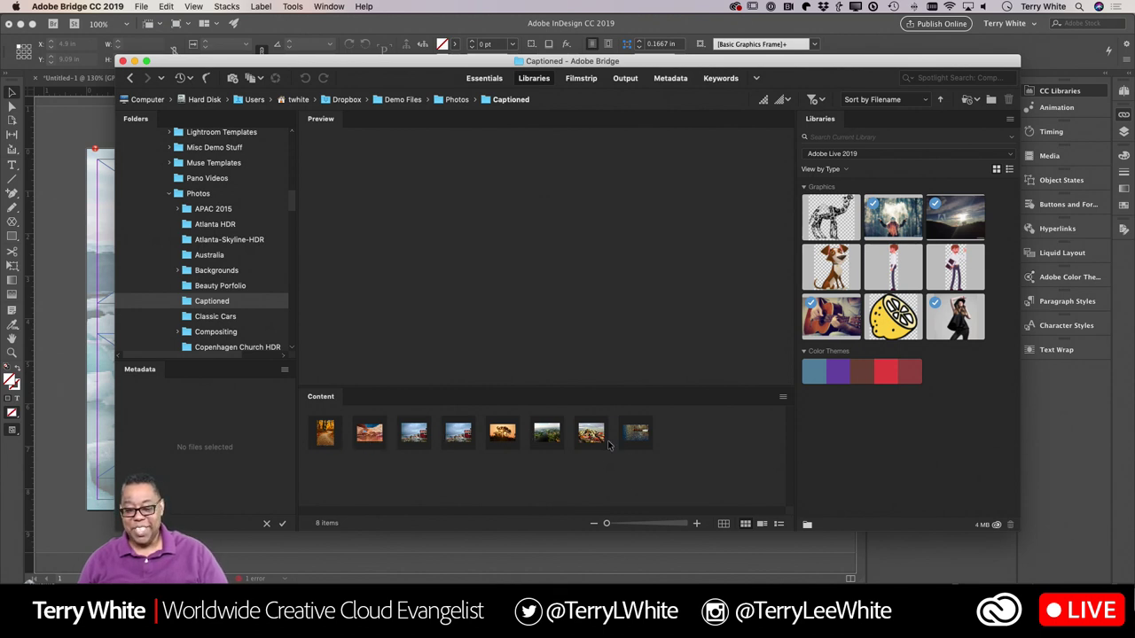
Preview the first three photos of the Captioned folder in Bridge.
click(324, 436)
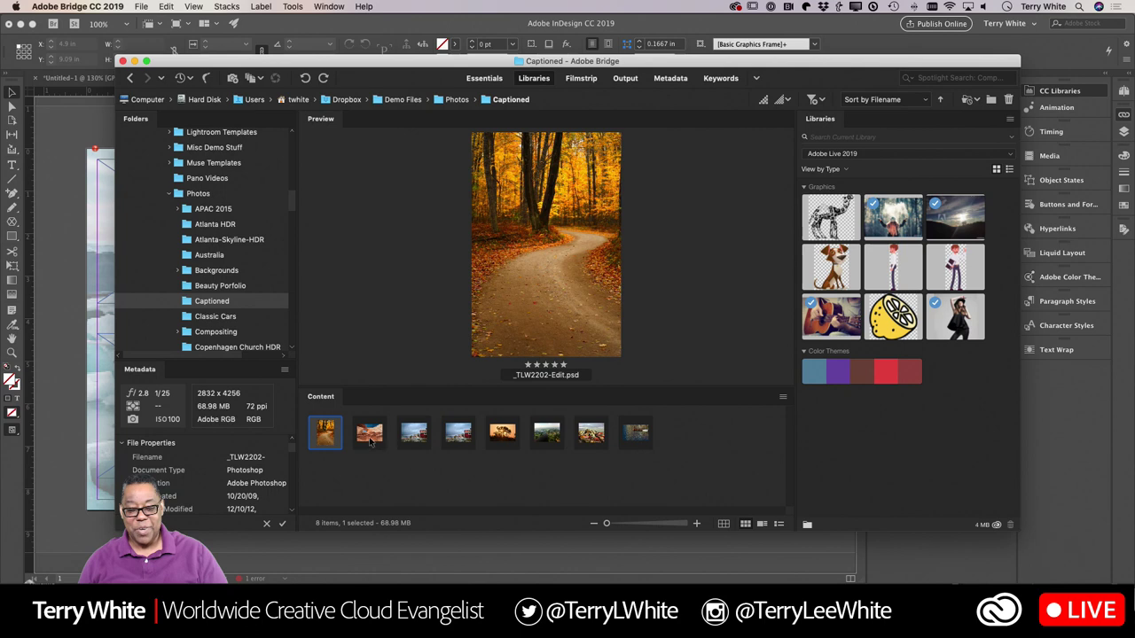
click(372, 441)
click(422, 441)
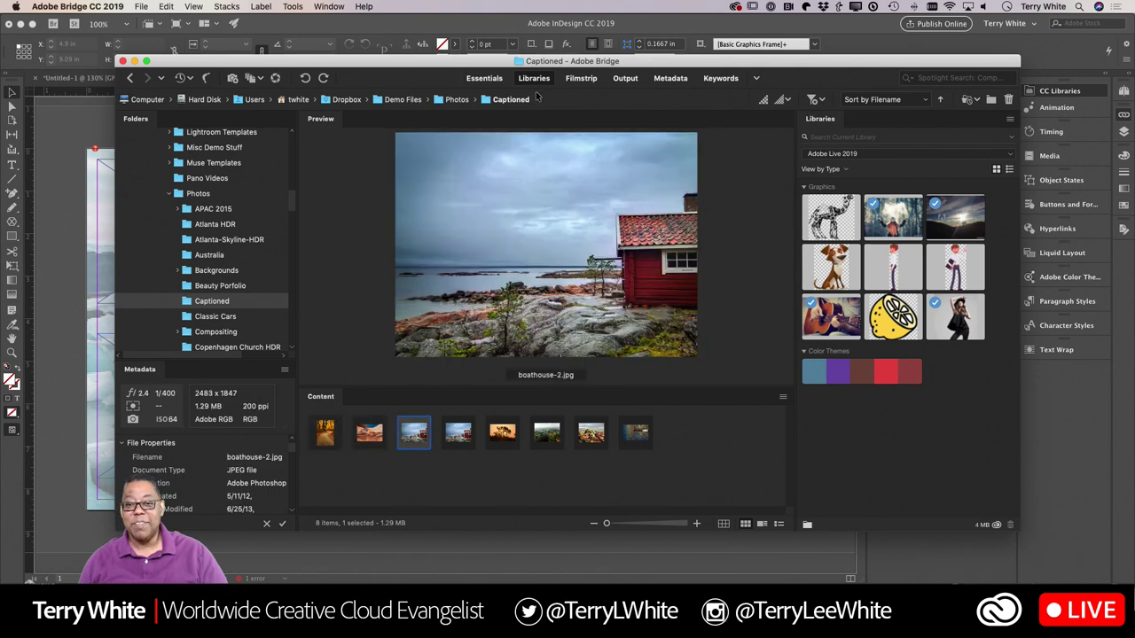
Show the Captioned photos in the Essentials workspace with larger thumbnails and a Bridge window filling the screen.
click(483, 78)
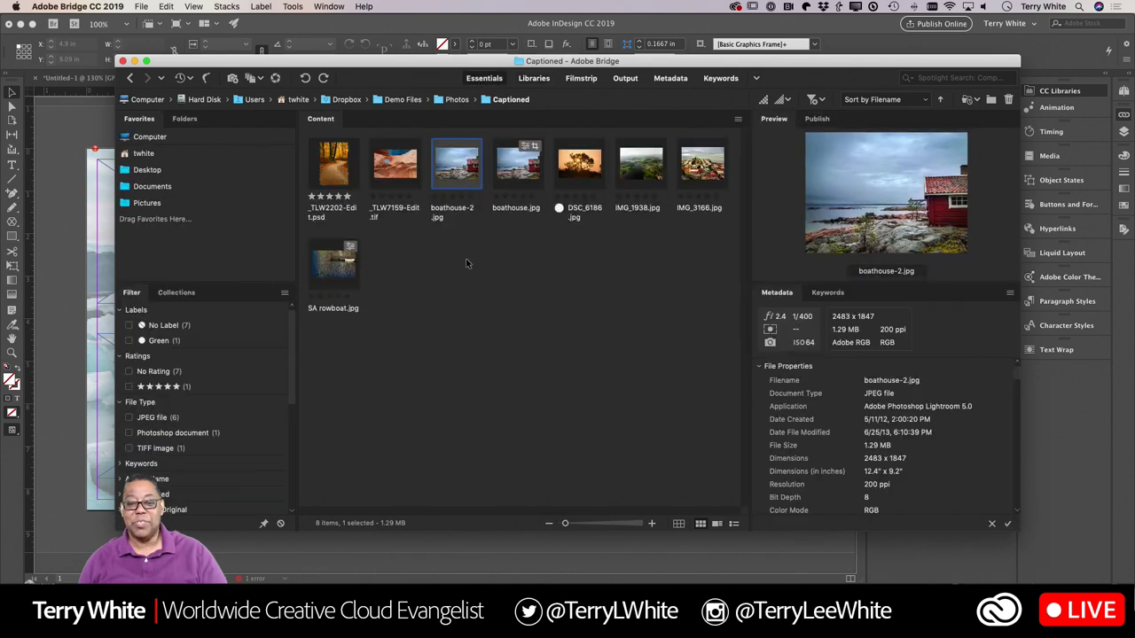
drag(565, 524, 581, 524)
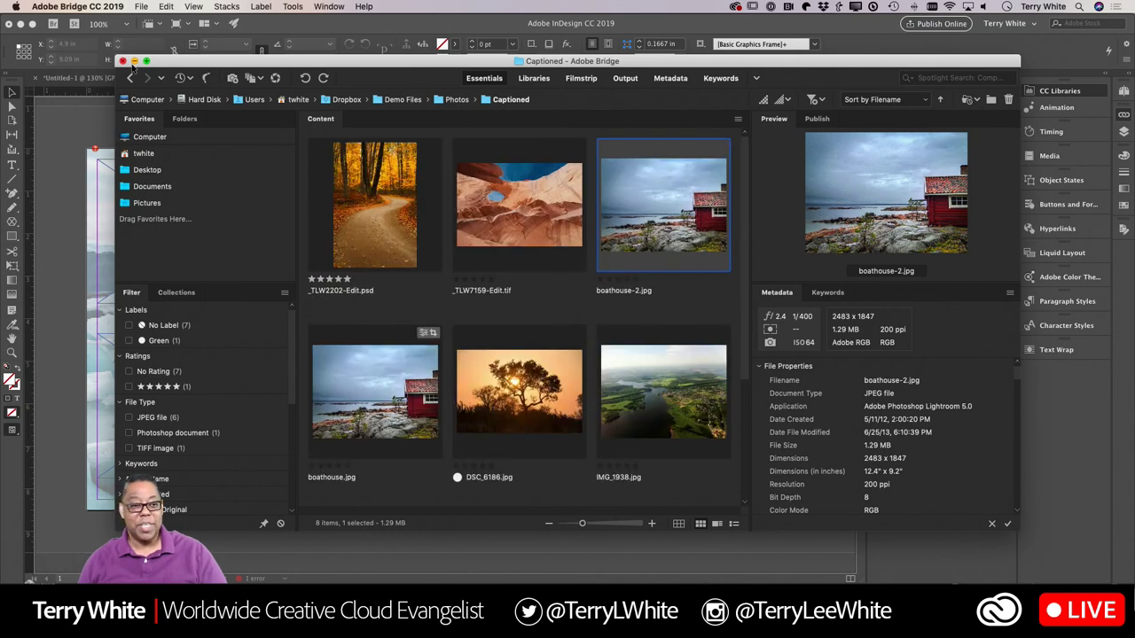
drag(114, 55, 3, 5)
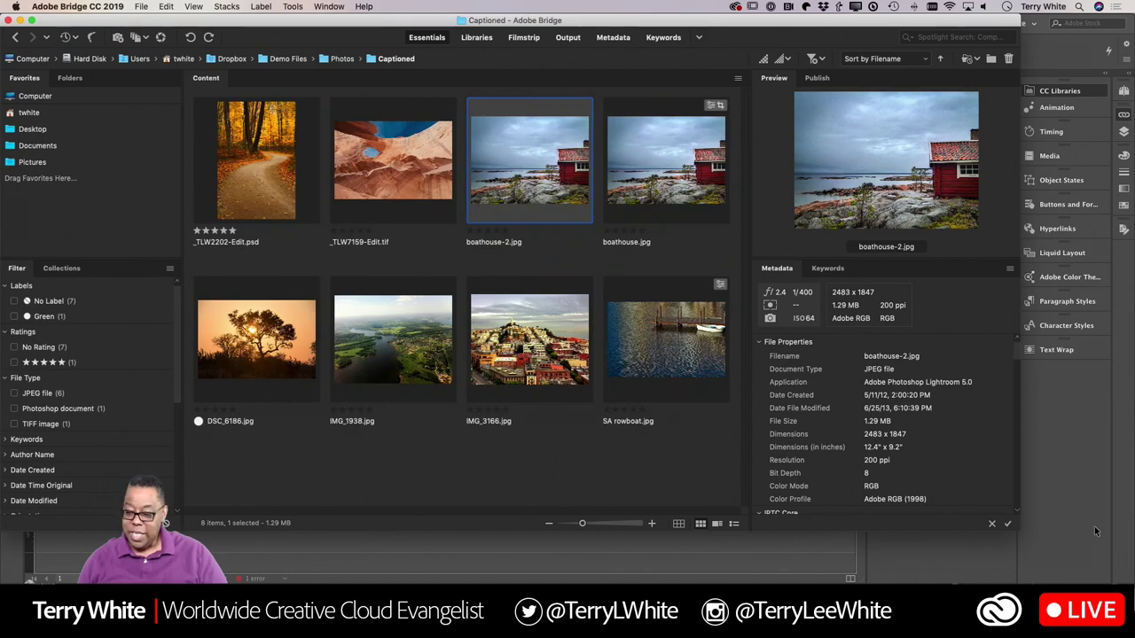
drag(1014, 528, 1129, 585)
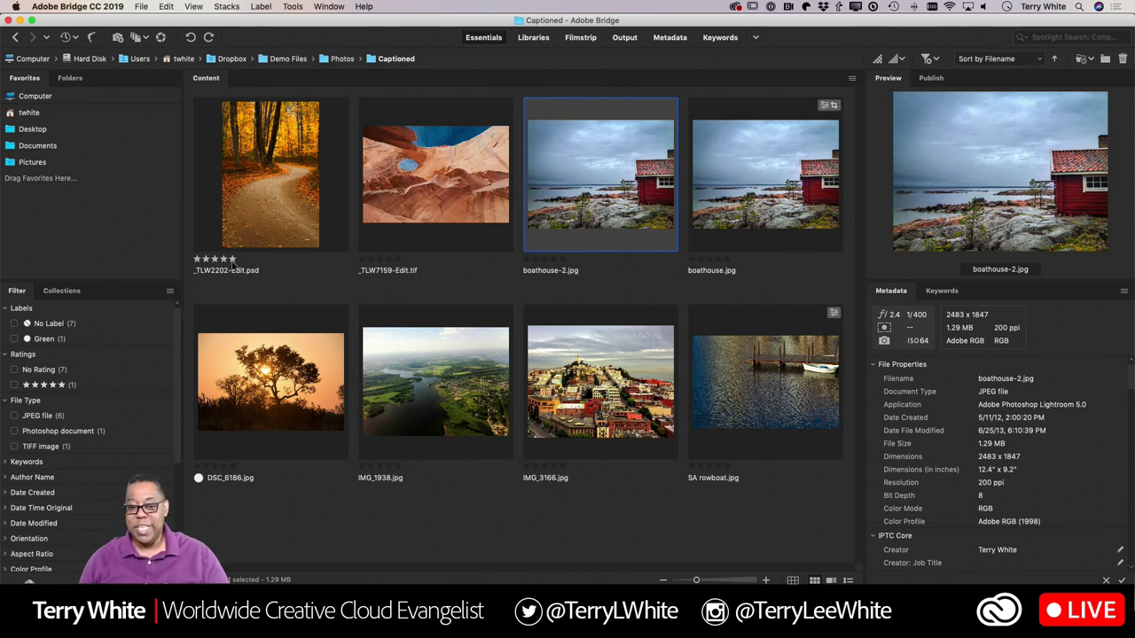
Examine the metadata of _TLW2202-Edit.psd, from its file properties and IPTC fields down to the GPS and Camera Raw data.
click(241, 179)
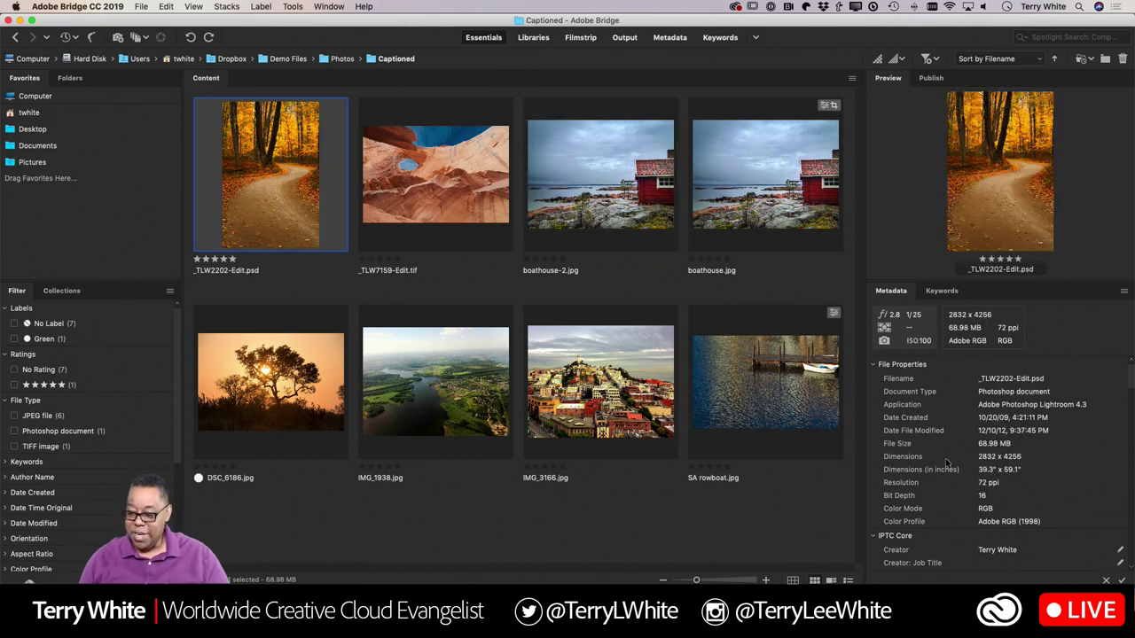
scroll(946, 462, down, 10)
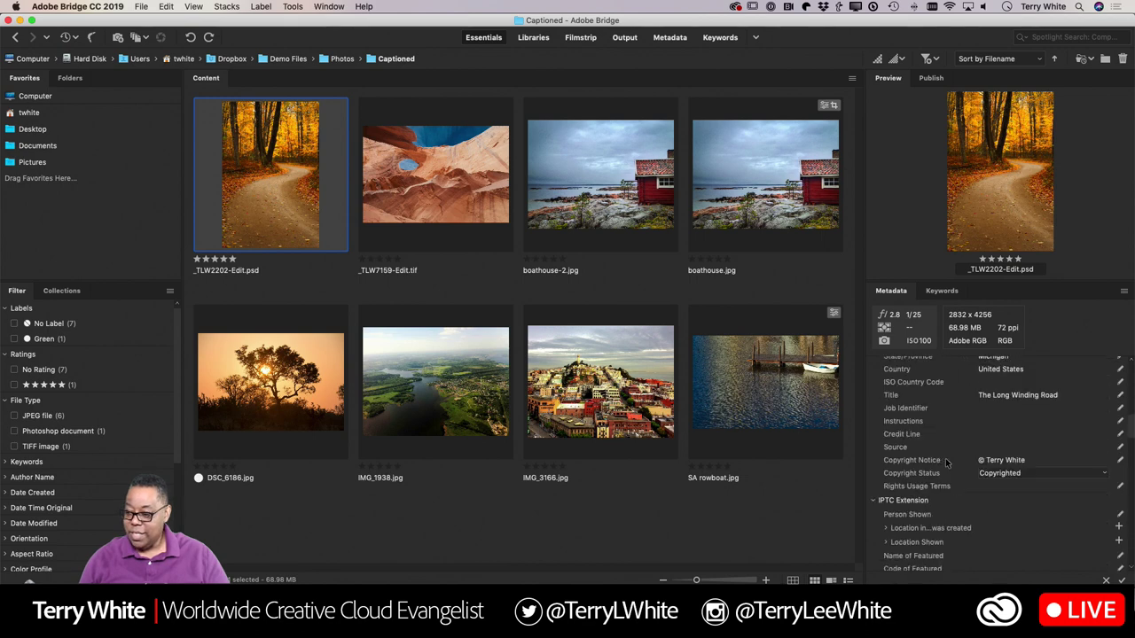
scroll(946, 462, up, 3)
scroll(946, 462, up, 3)
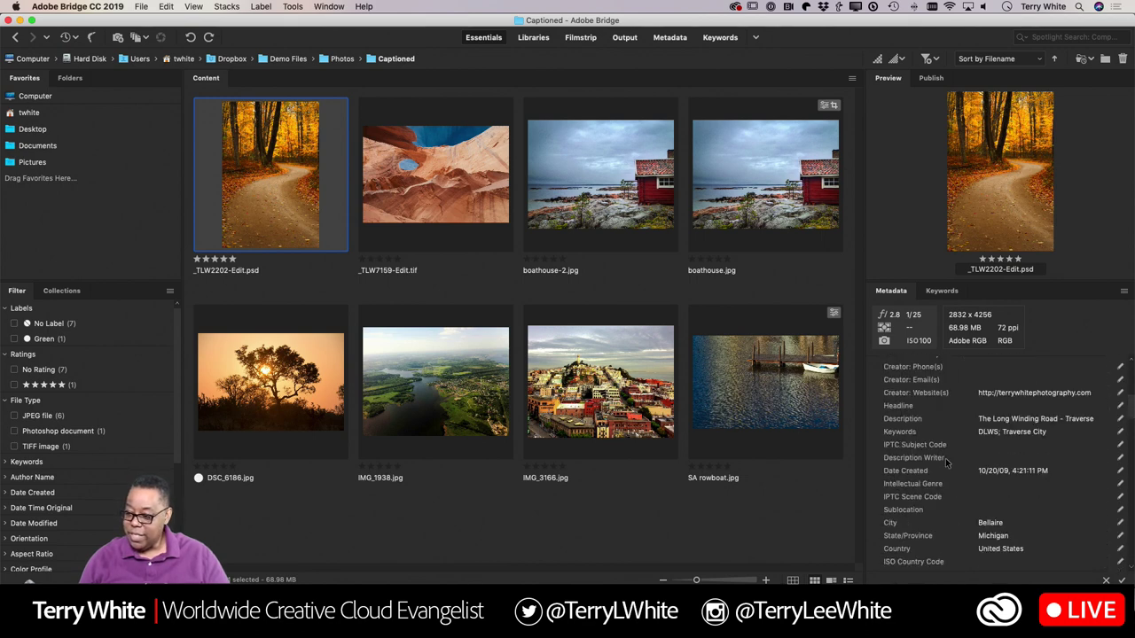
scroll(946, 462, up, 6)
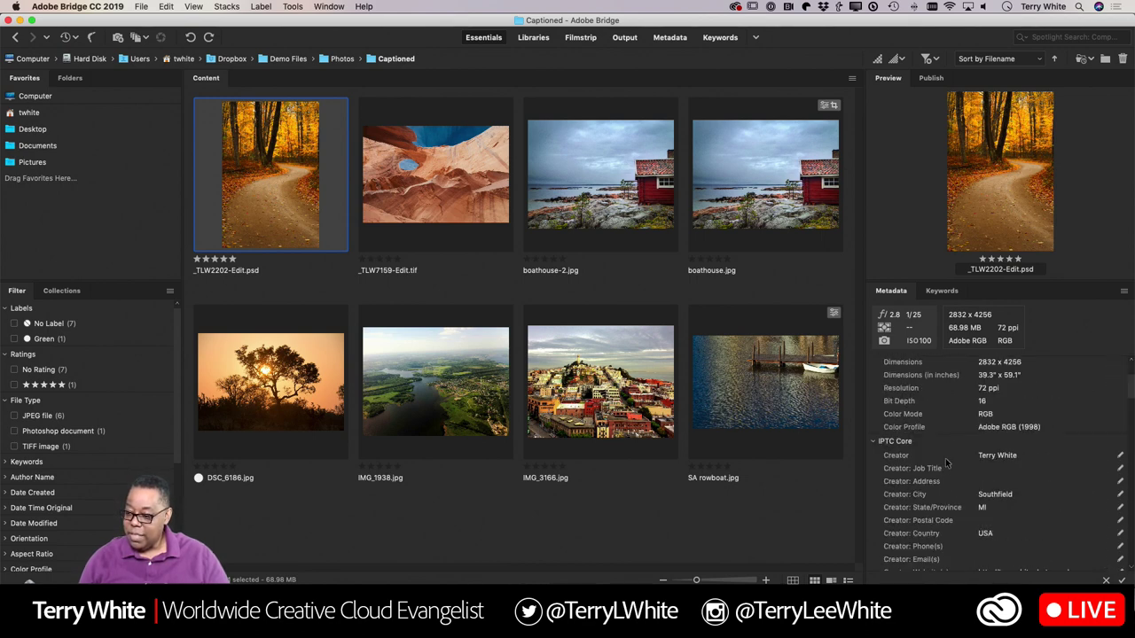
scroll(946, 462, up, 3)
scroll(945, 462, down, 12)
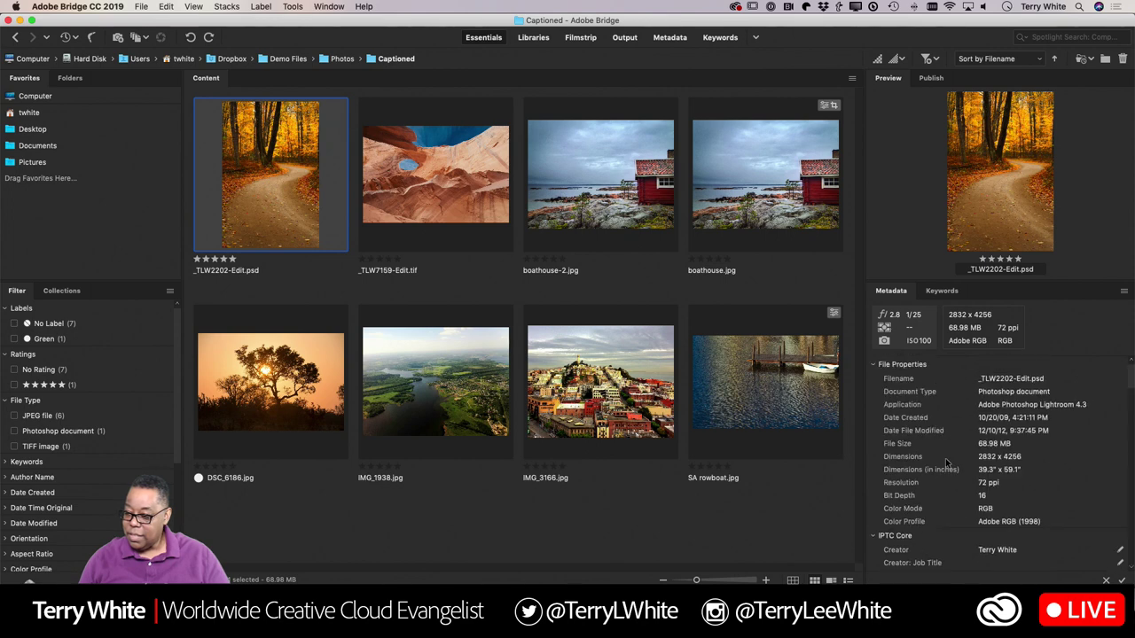
scroll(946, 462, down, 6)
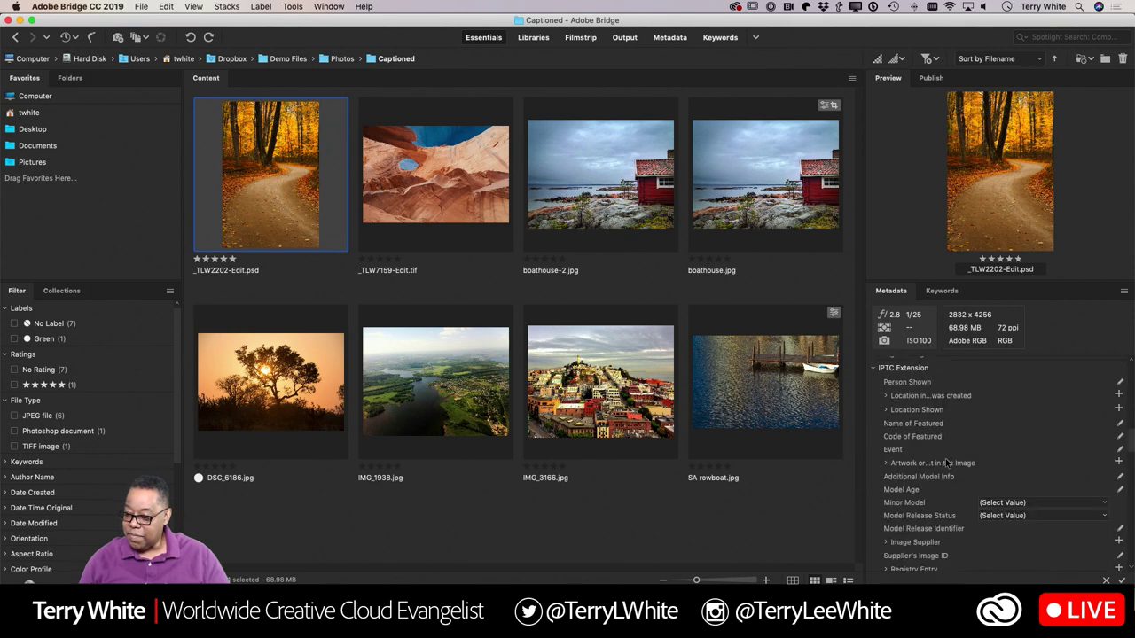
scroll(946, 462, down, 6)
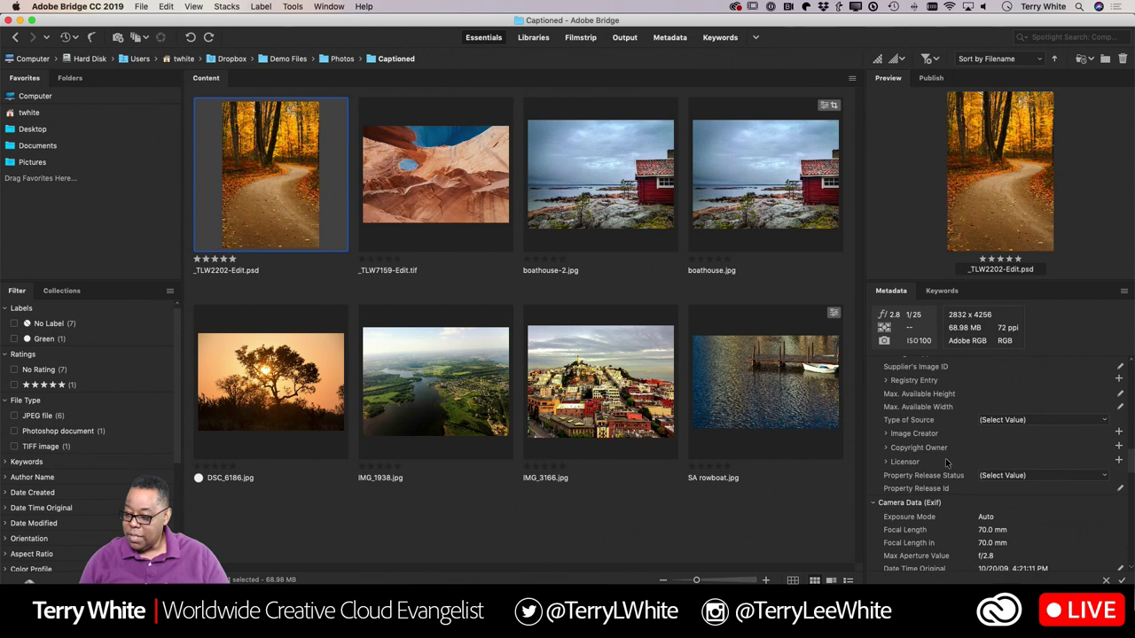
scroll(946, 462, down, 15)
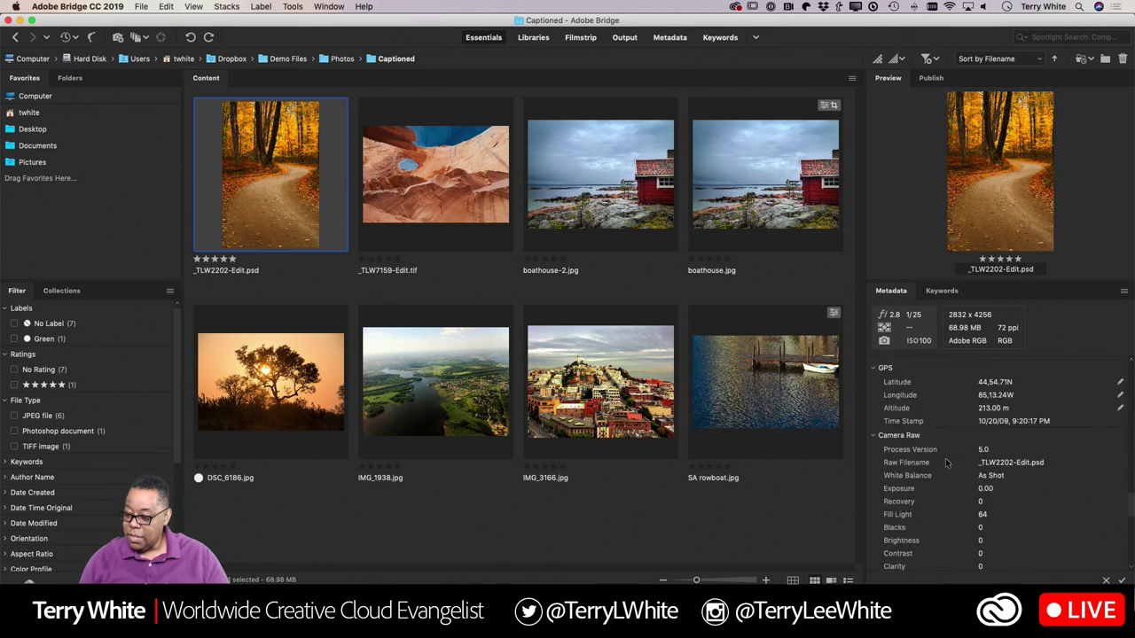
scroll(946, 462, up, 20)
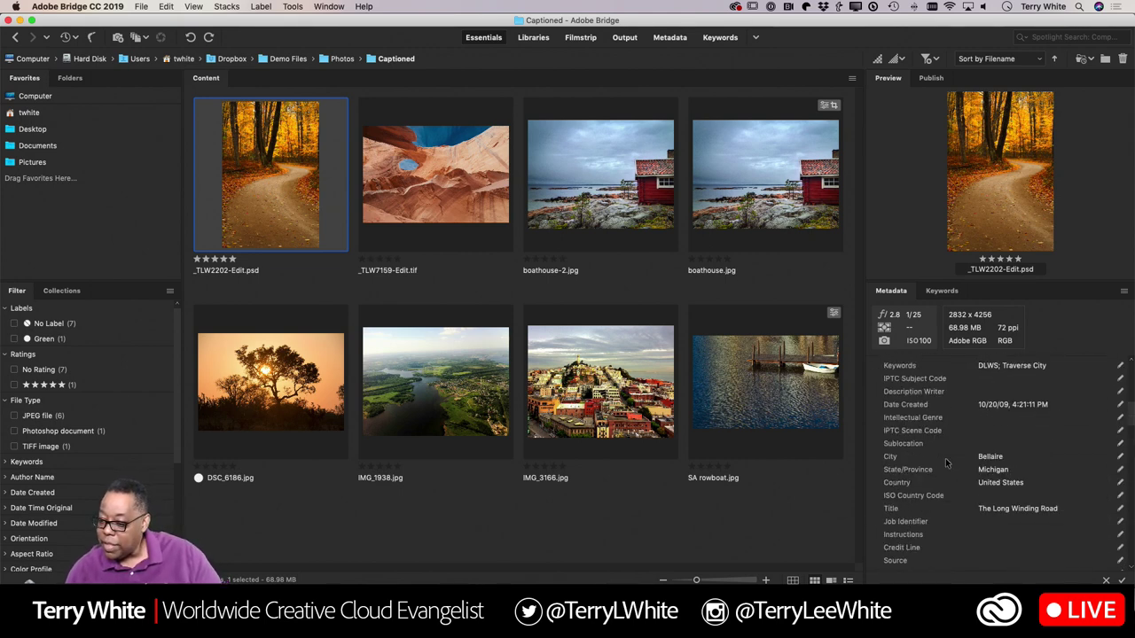
scroll(946, 461, up, 8)
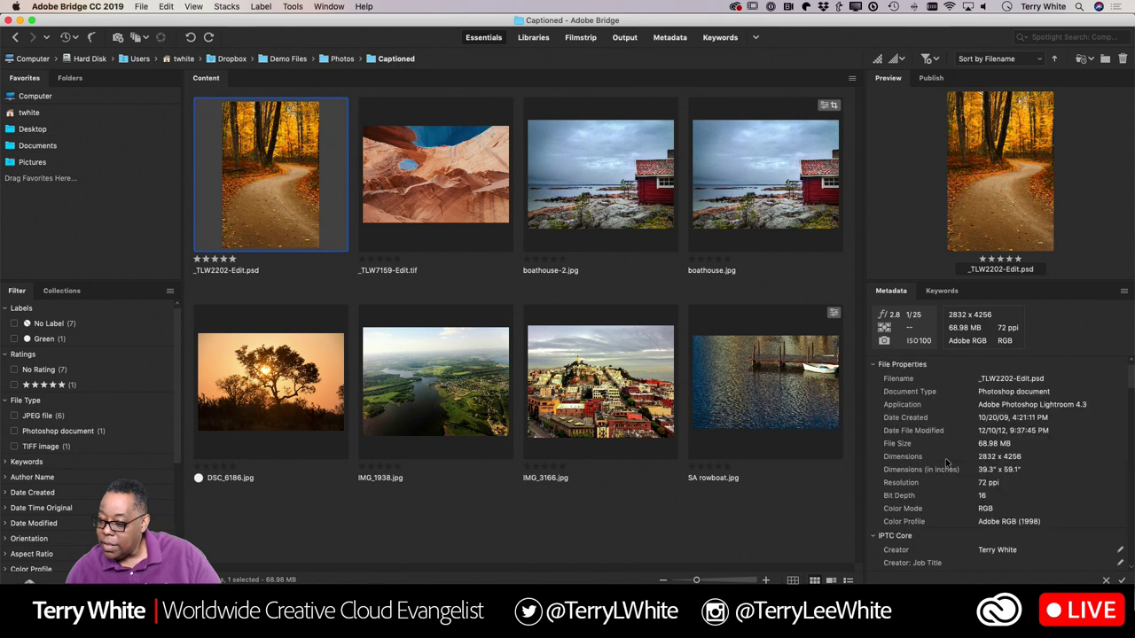
Look up the Title metadata of _TLW2202-Edit.psd, _TLW7159-Edit.tif and boathouse-2.jpg.
scroll(946, 462, down, 5)
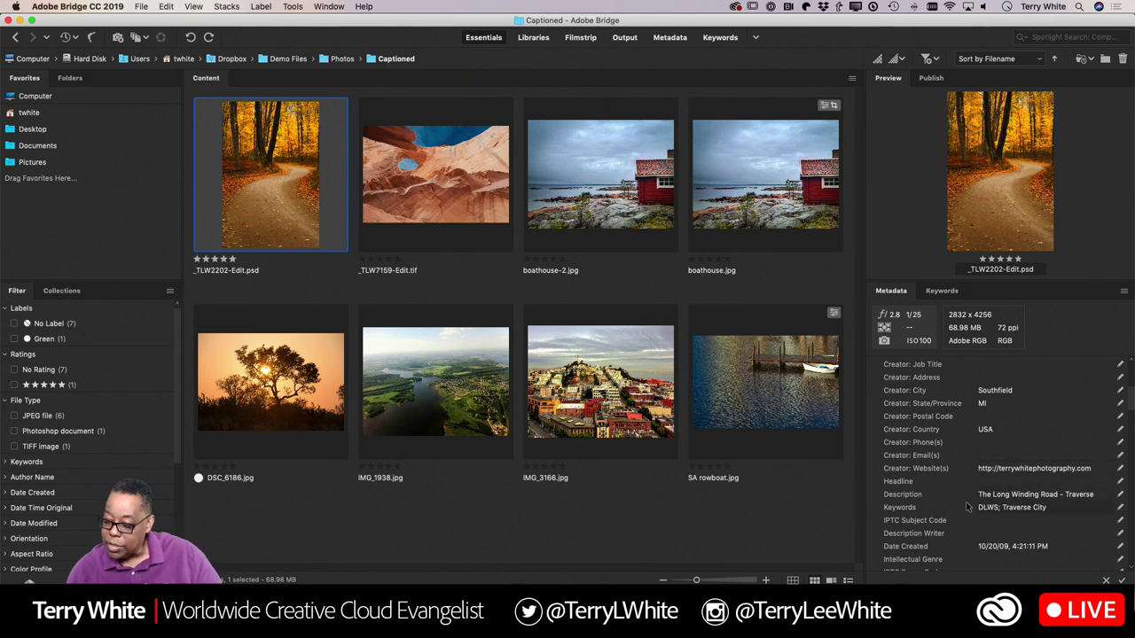
scroll(966, 507, down, 5)
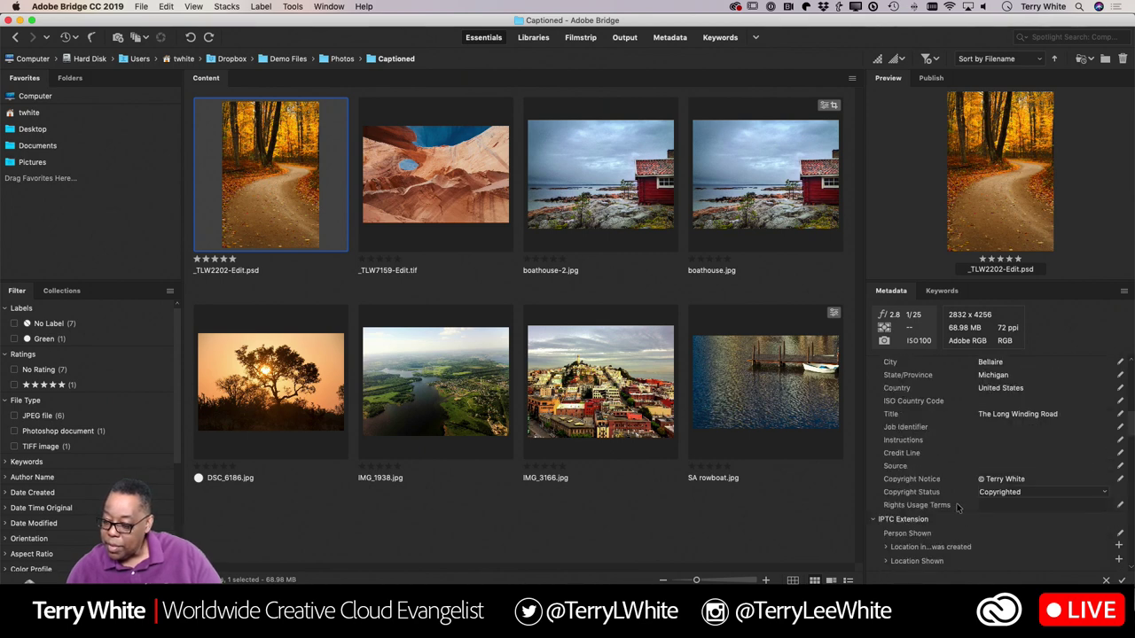
click(891, 417)
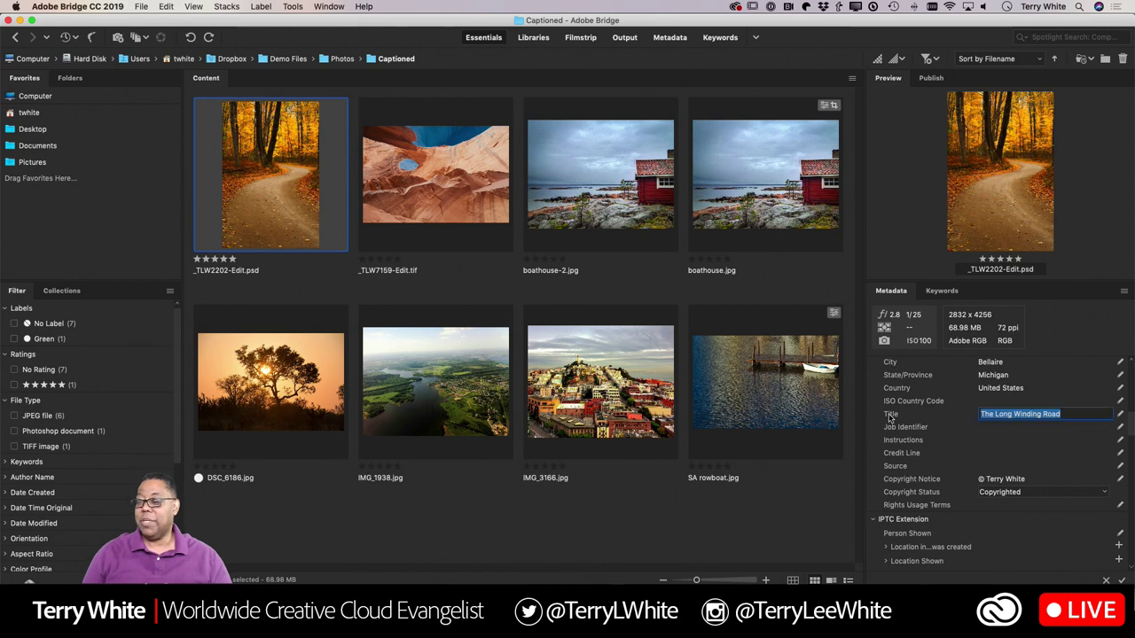
click(378, 163)
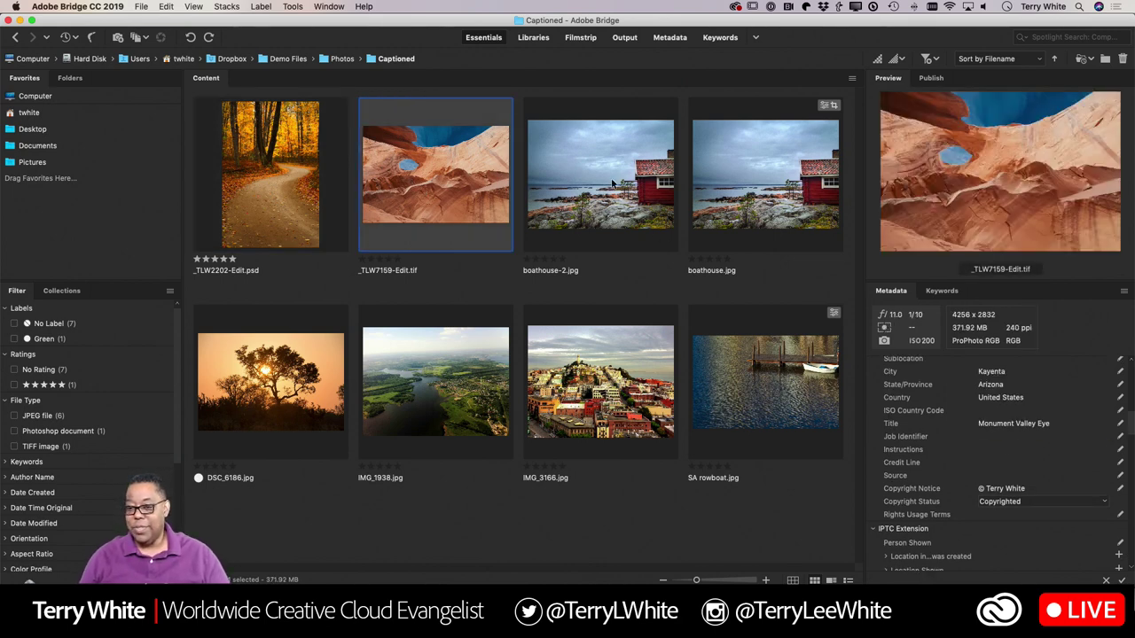
click(612, 184)
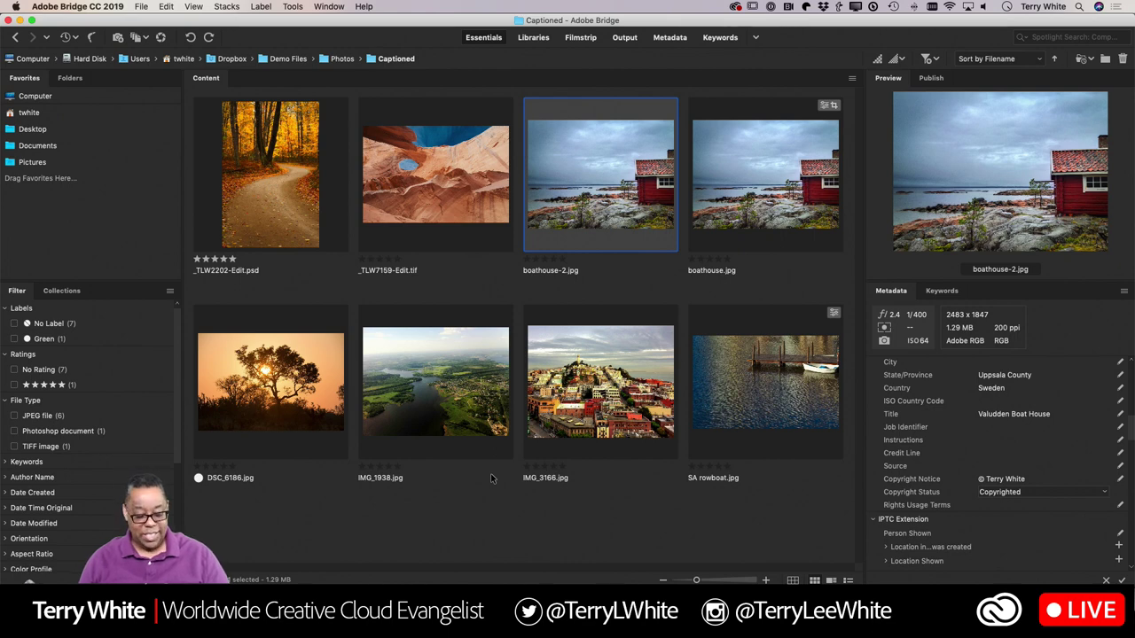
Switch to InDesign and accept the caption setup with Title metadata, Below Image alignment and the Captions paragraph style.
key(super+Tab)
key(super+Tab)
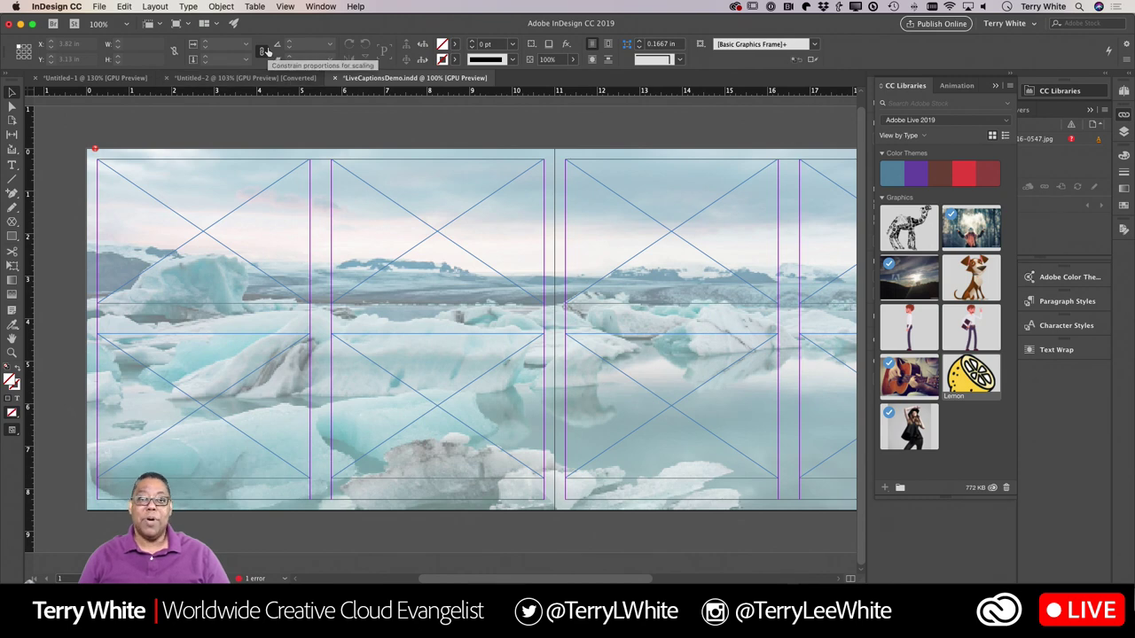
click(221, 6)
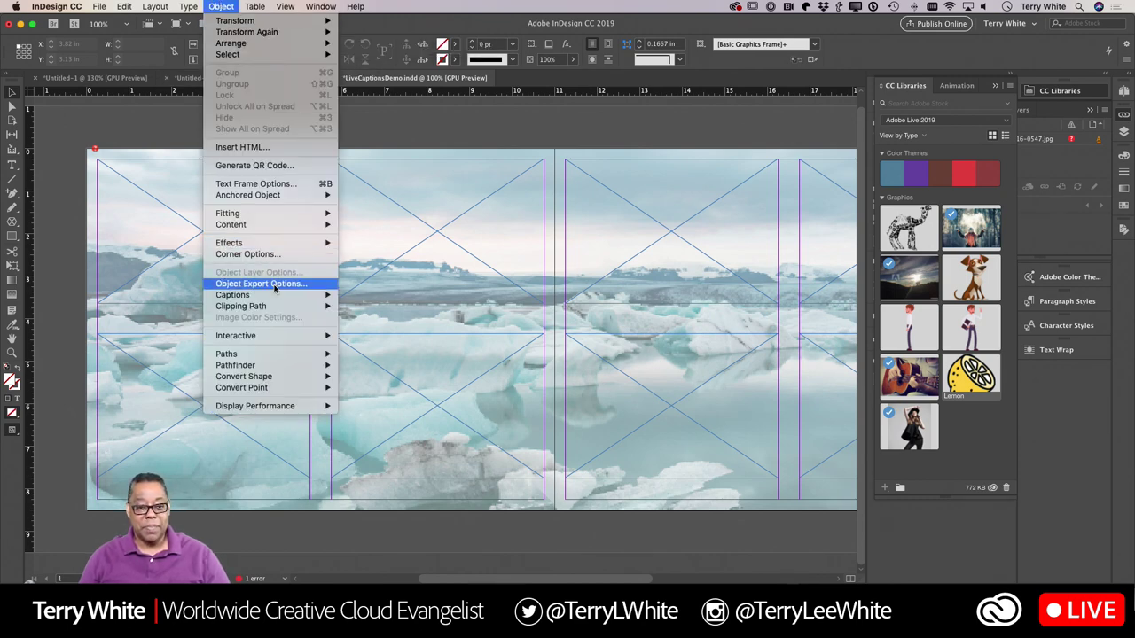
mouse_move(284, 295)
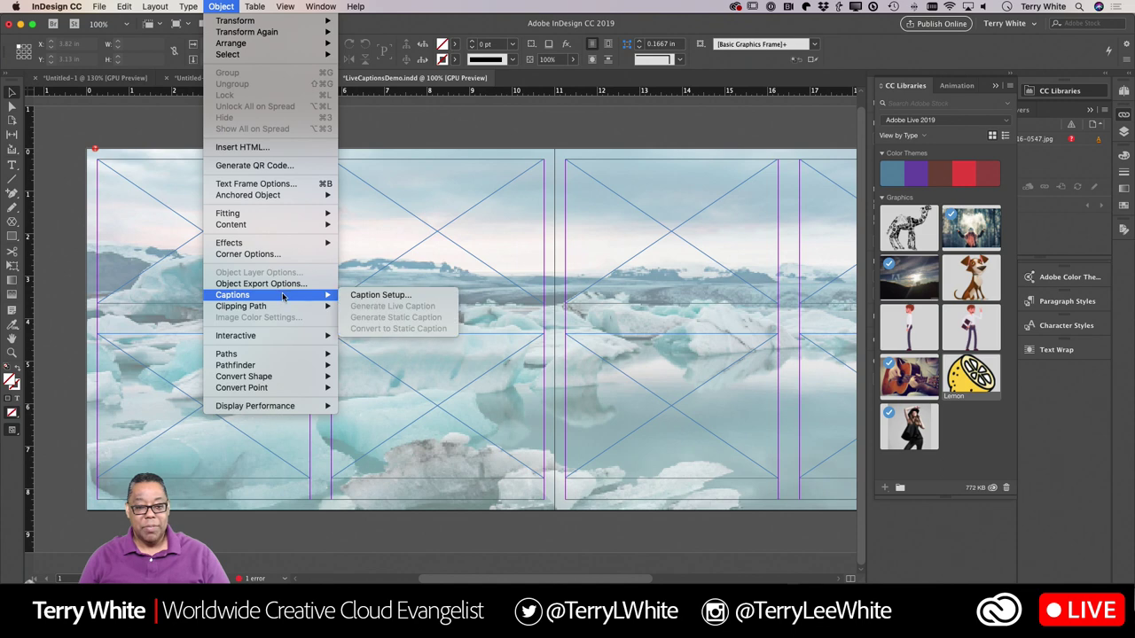
click(415, 296)
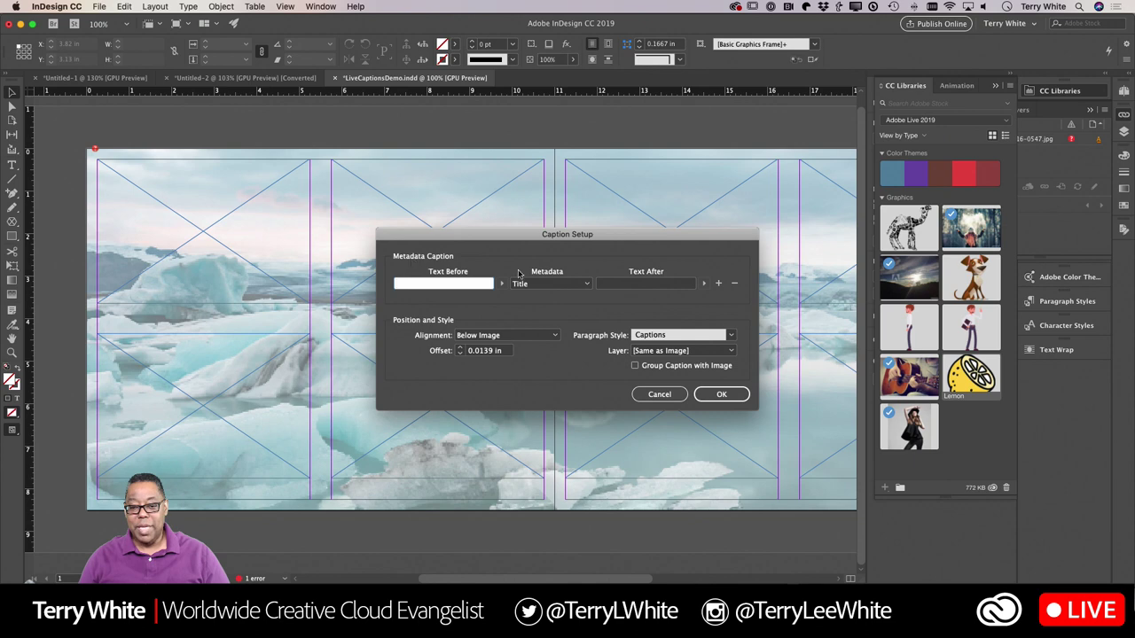
click(560, 284)
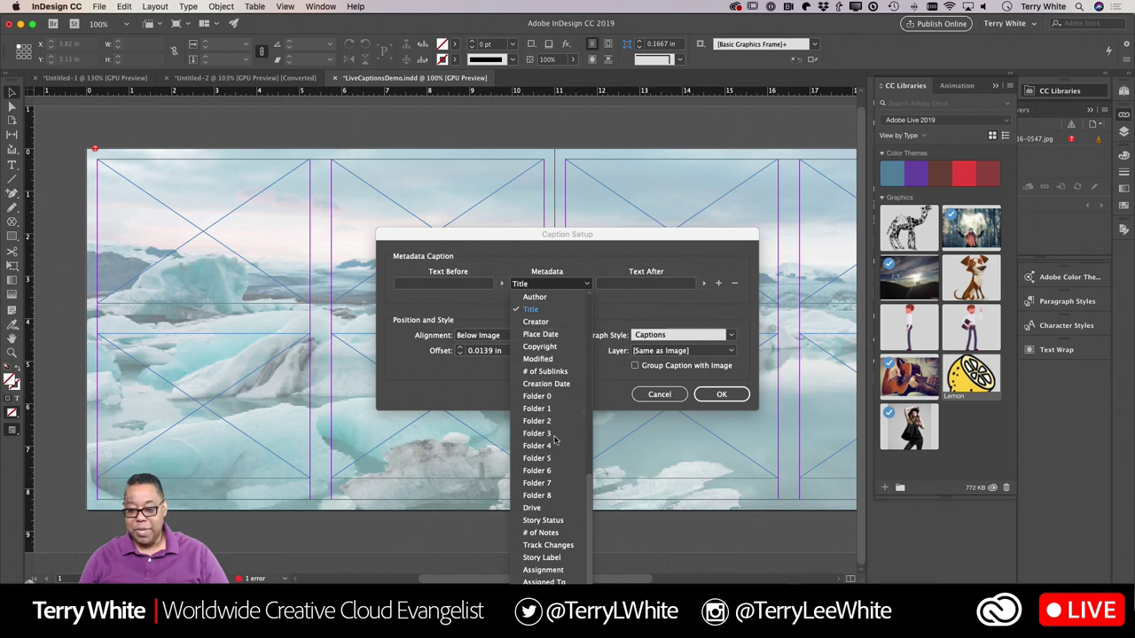
drag(590, 488, 594, 296)
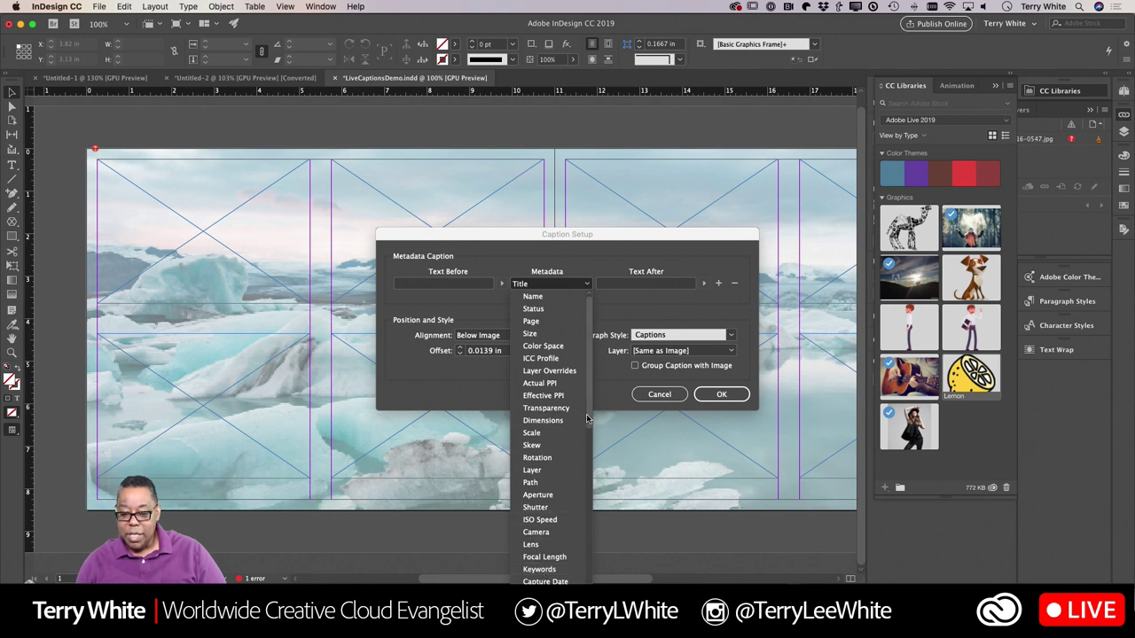
scroll(588, 426, down, 3)
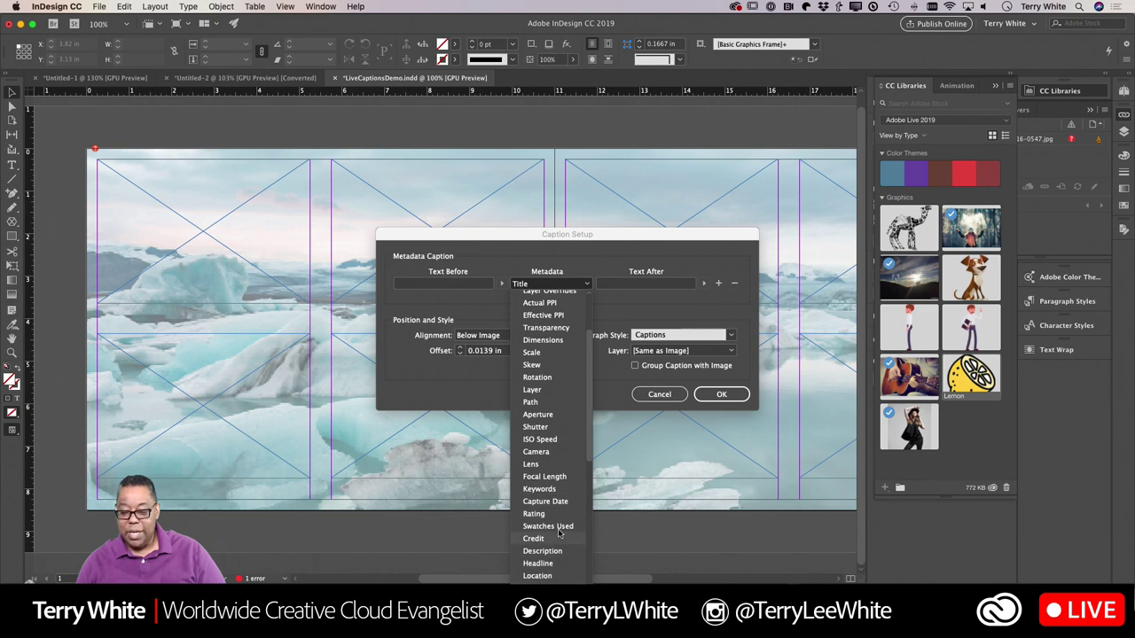
scroll(588, 497, down, 5)
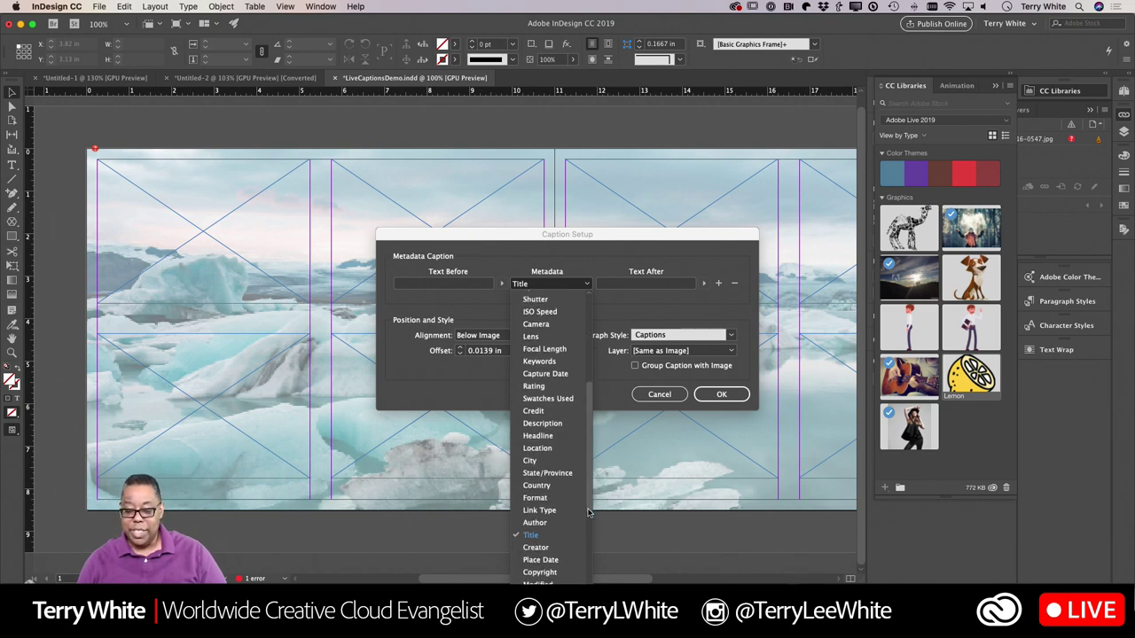
scroll(588, 512, down, 3)
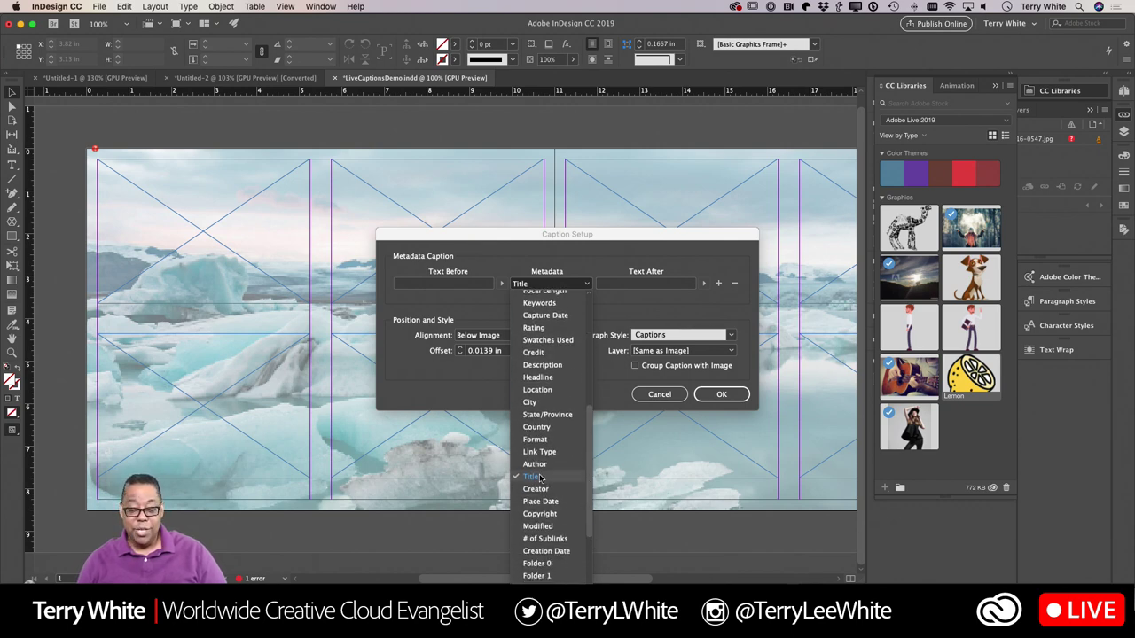
click(657, 315)
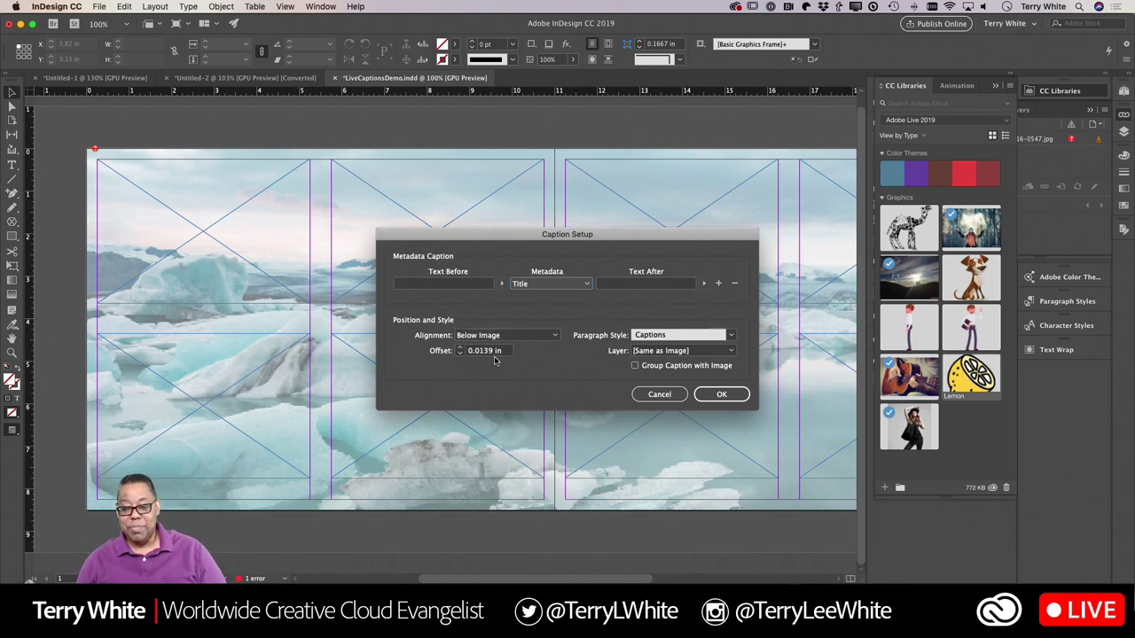
click(712, 396)
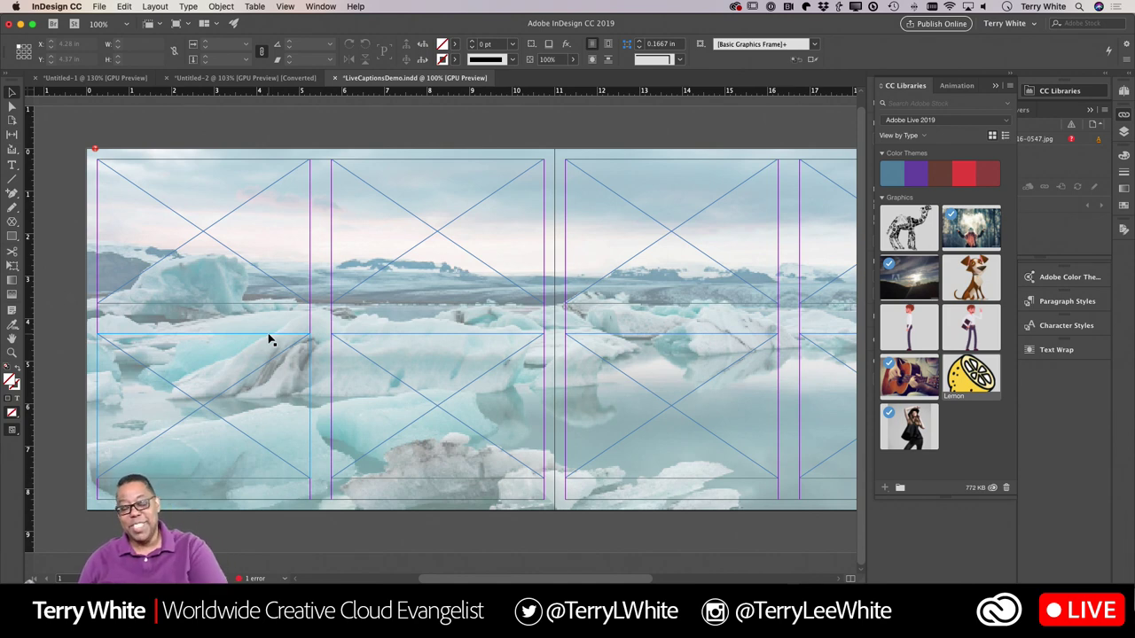
Generate live captions for the four empty image frames on the first page of the spread.
click(266, 282)
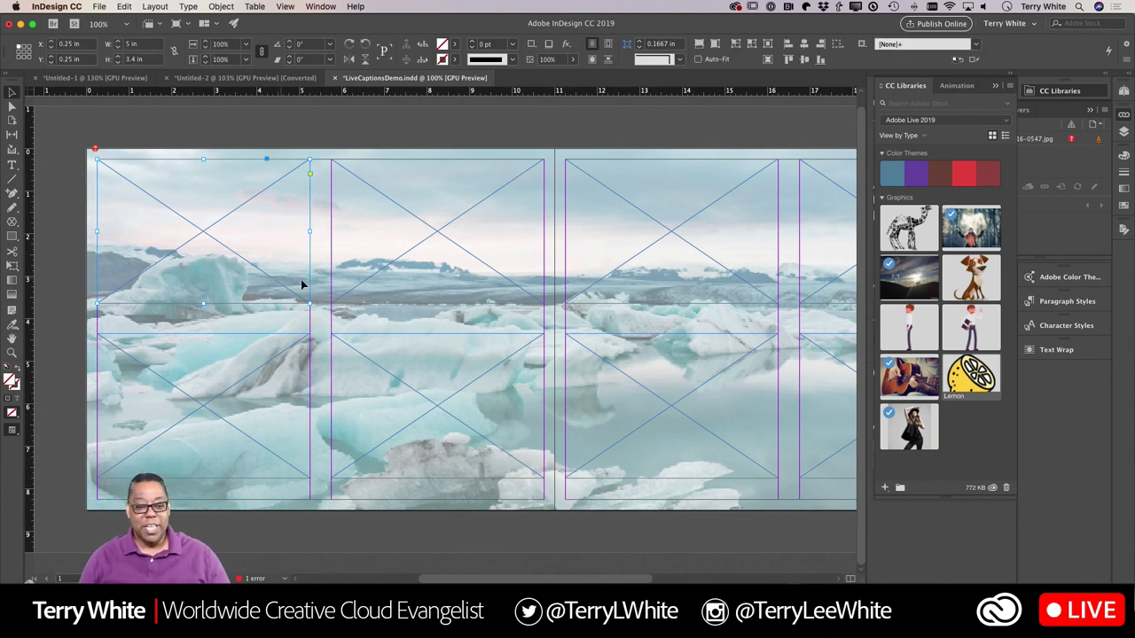
shift+click(392, 296)
shift+click(293, 383)
shift+click(367, 384)
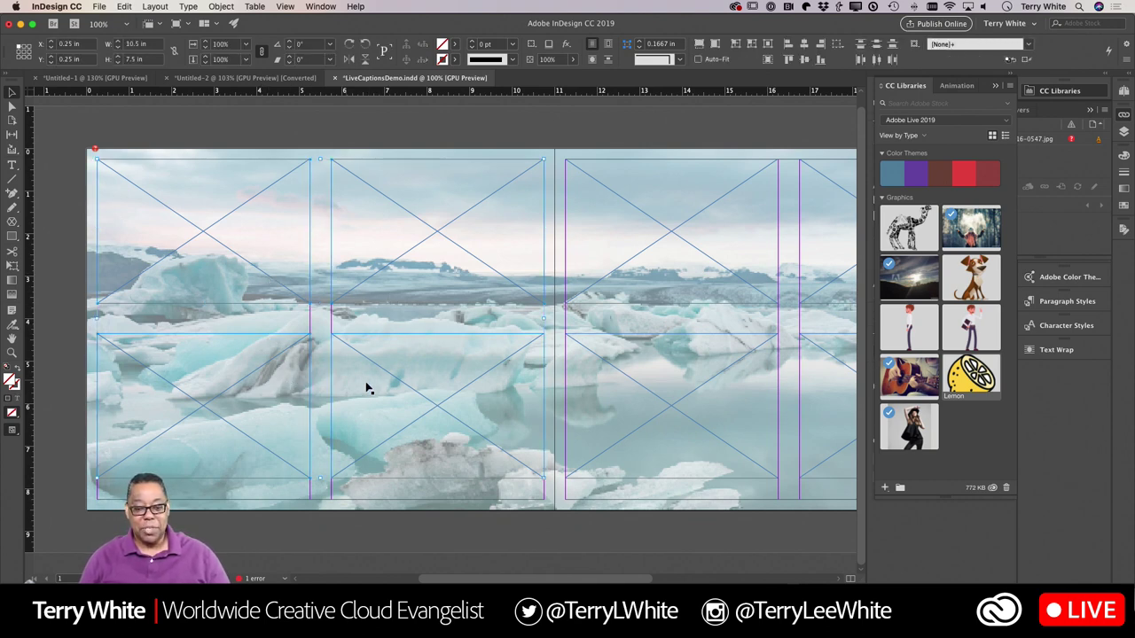
click(233, 7)
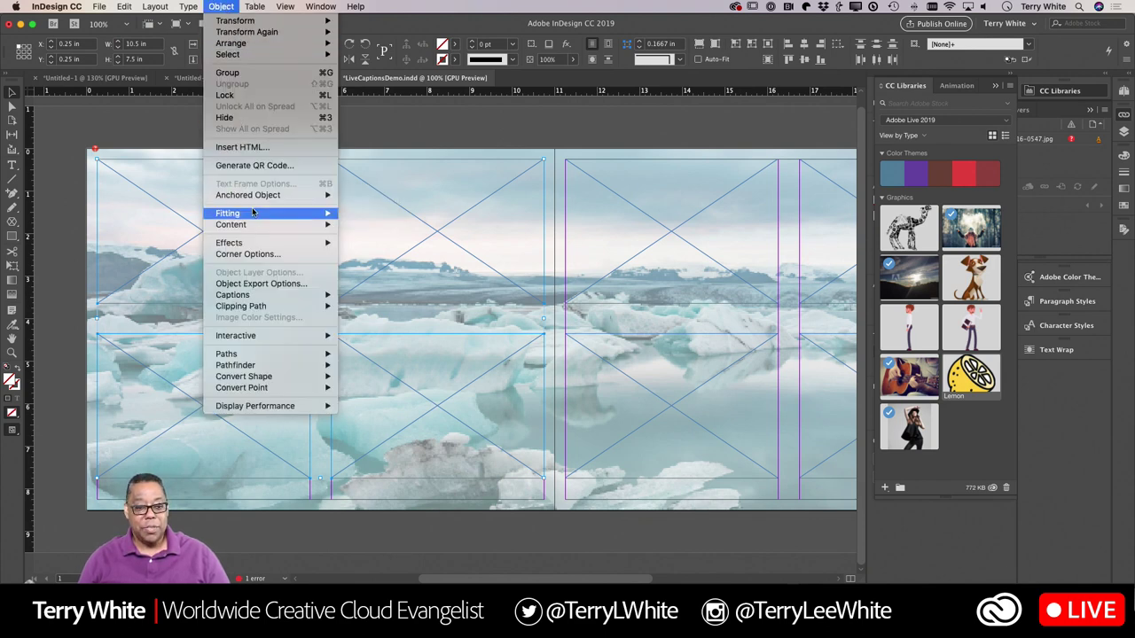
mouse_move(253, 212)
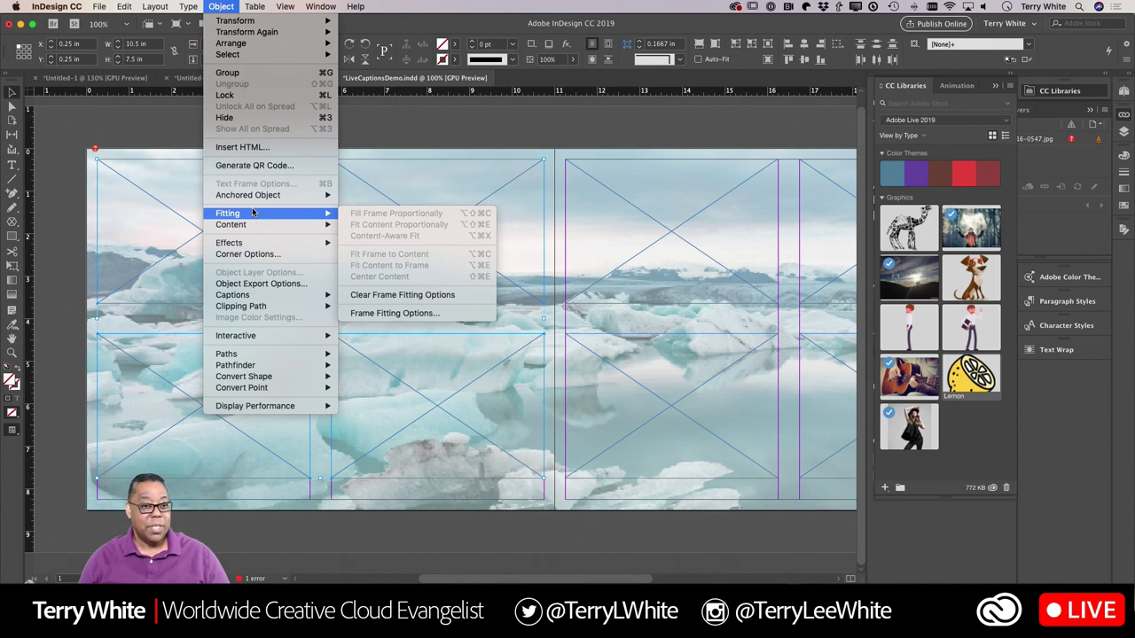
mouse_move(260, 296)
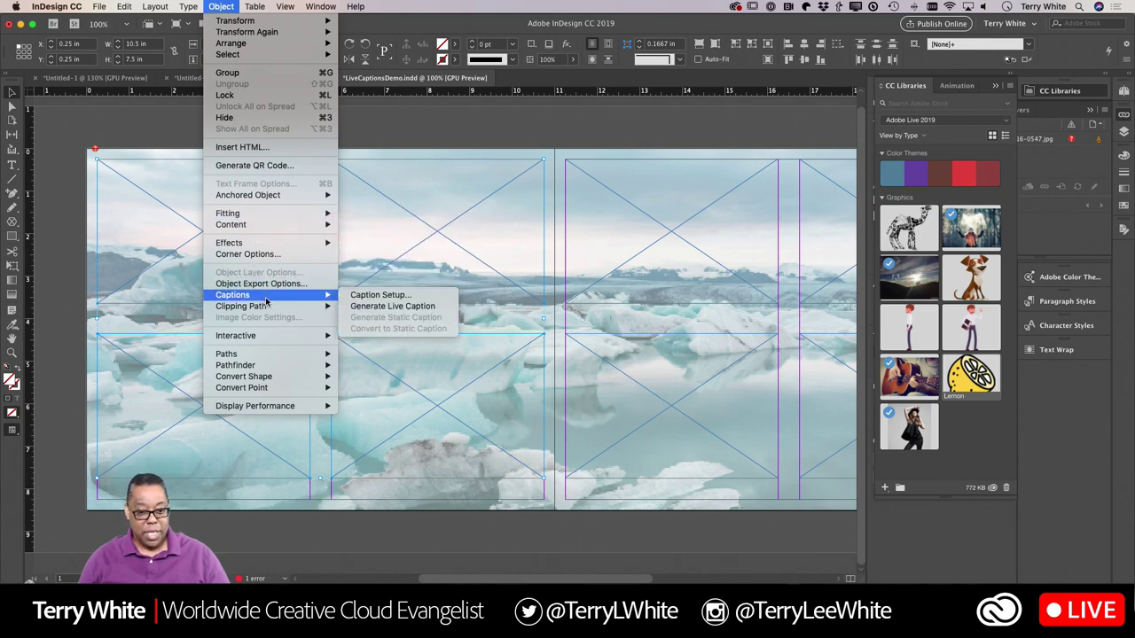
click(393, 306)
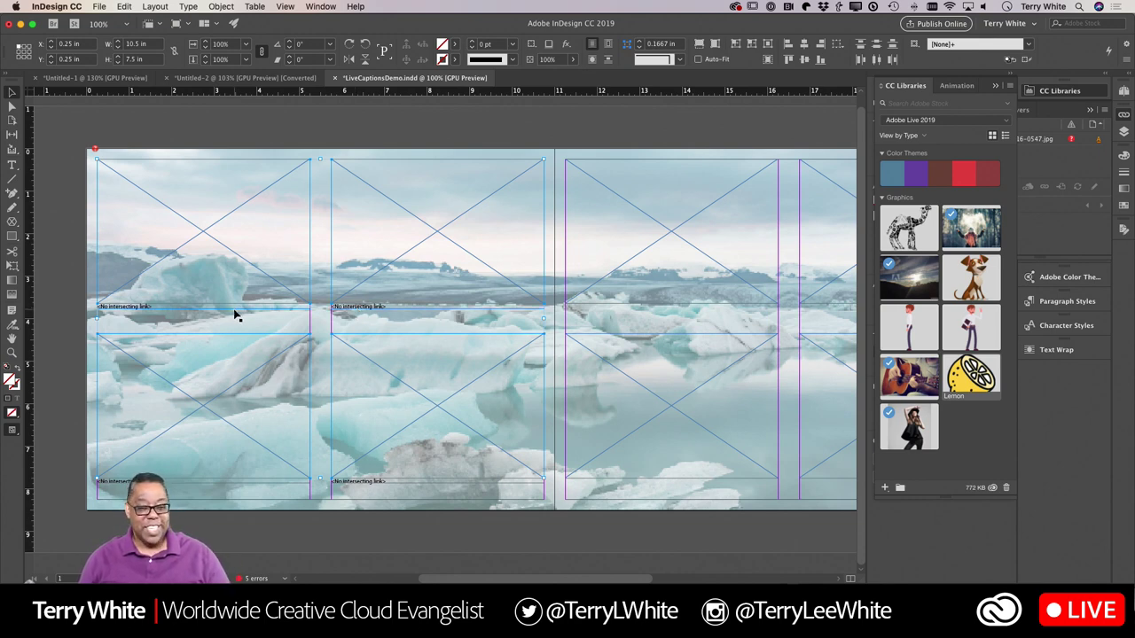
Load _TLW2202-Edit.psd, _TLW7159-Edit.tif, boathouse-2.jpg and DSC_6186.jpg from Bridge into InDesign for placing.
key(super+Tab)
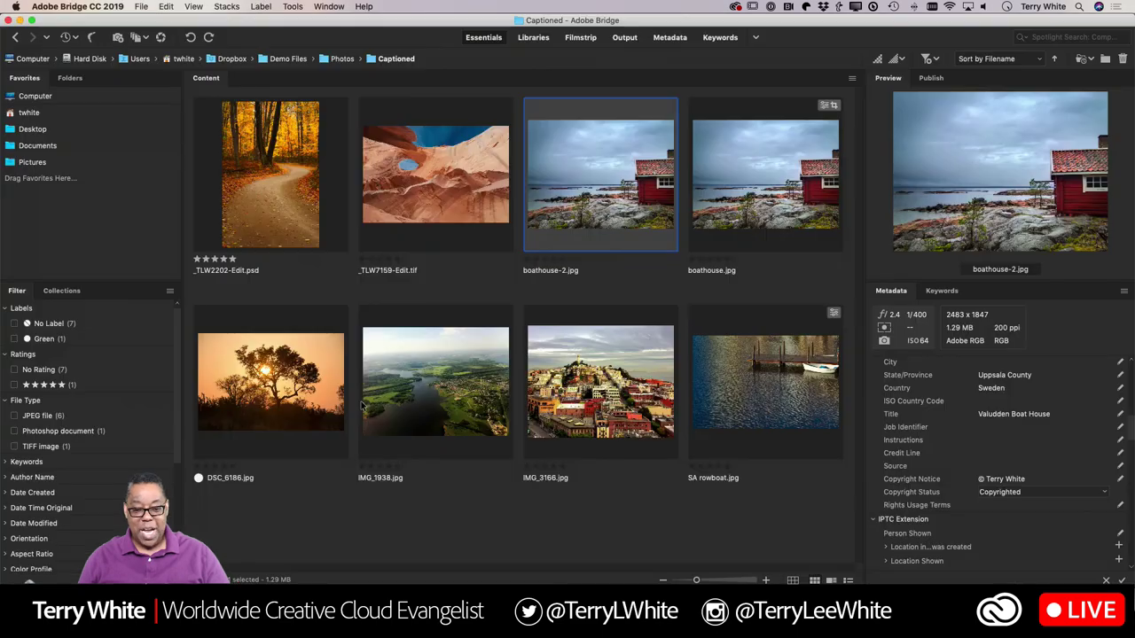
click(292, 197)
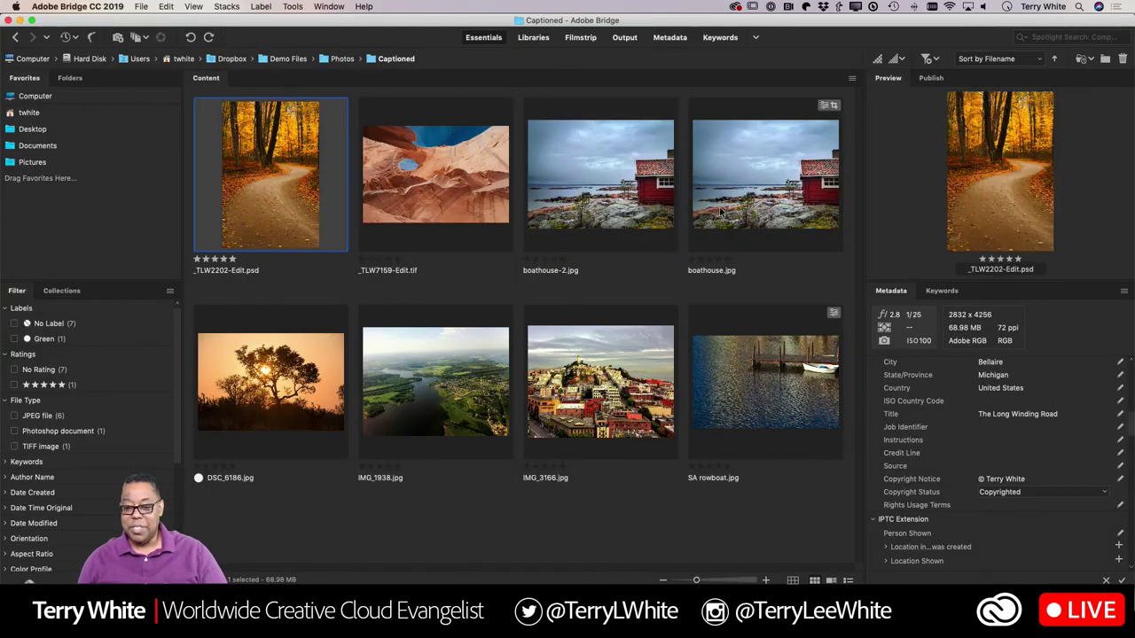
shift+click(603, 191)
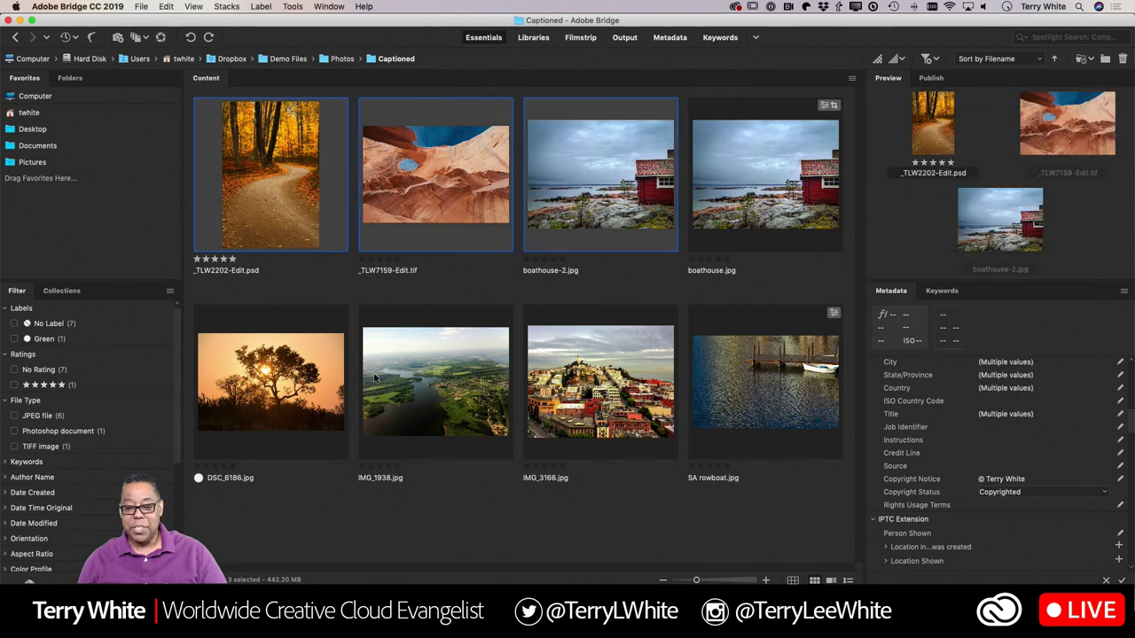
super+click(302, 399)
drag(291, 401, 413, 334)
key(super+Tab)
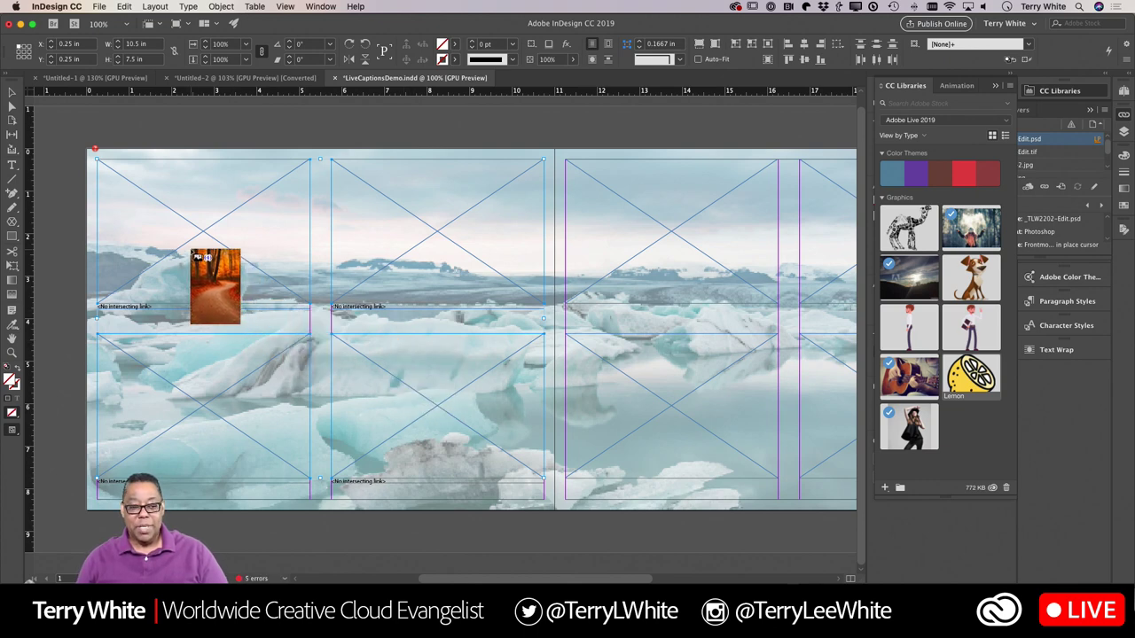
Place the four loaded photos into the captioned frames, filling the upper pair from left to right and then the lower pair.
click(194, 255)
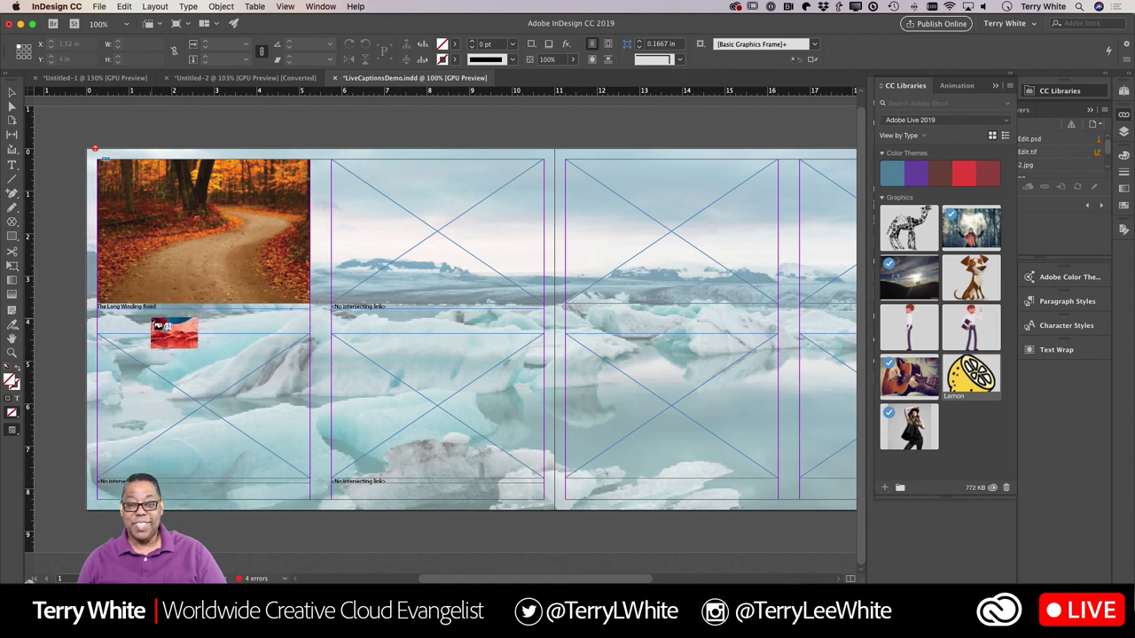
click(350, 259)
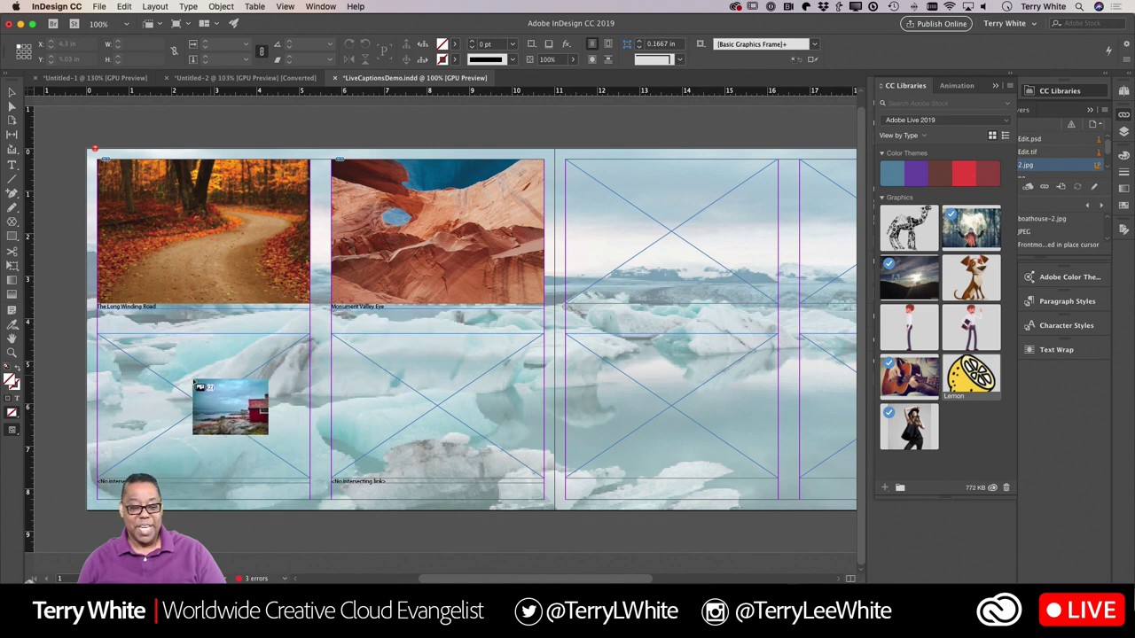
click(144, 380)
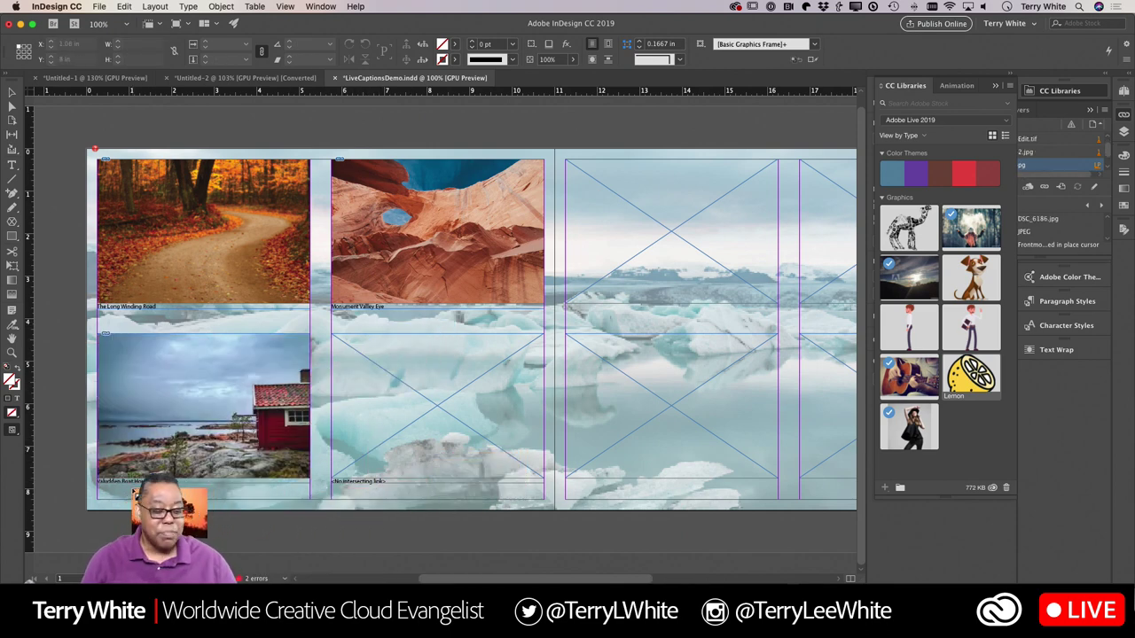
click(406, 411)
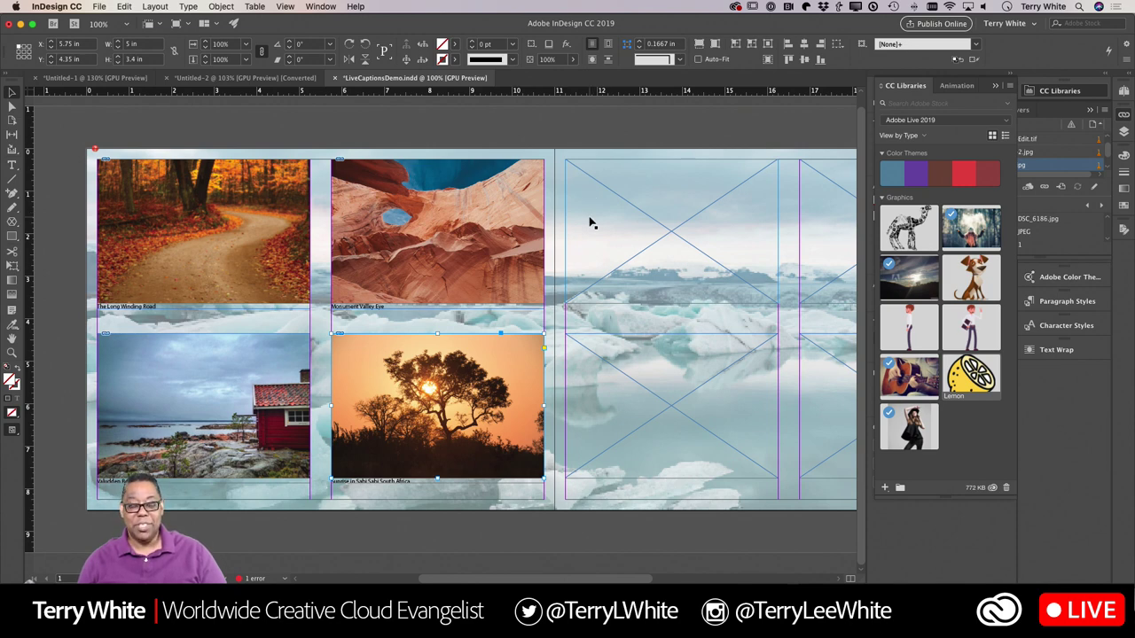
Try replacing the winding road photo with boathouse.jpg from Bridge, and undo the replacement.
mouse_move(192, 216)
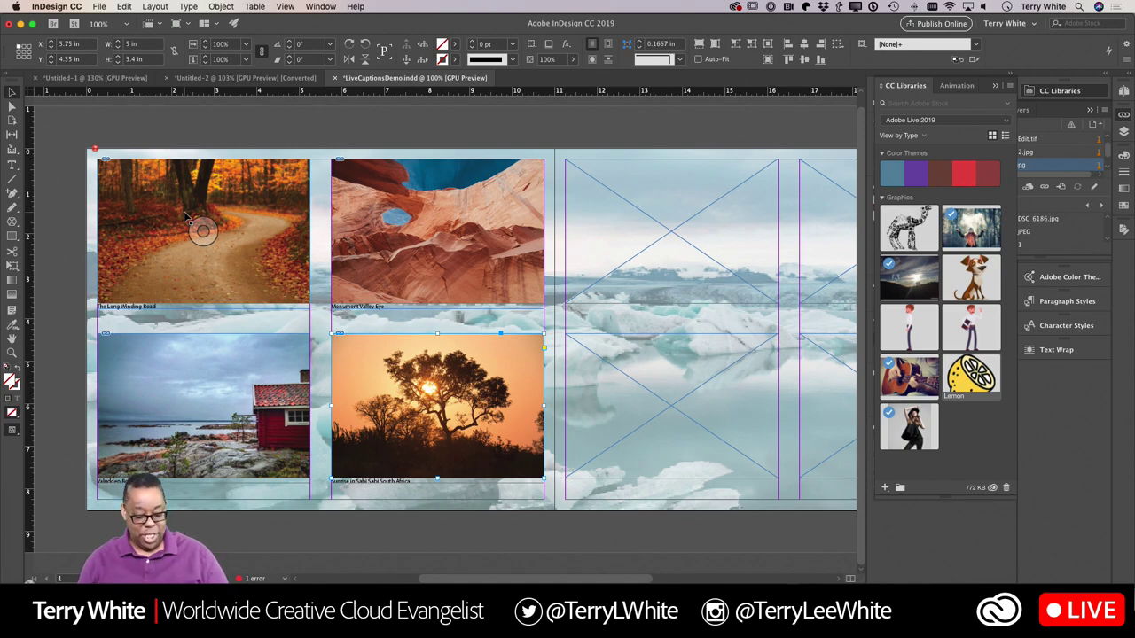
key(super+Tab)
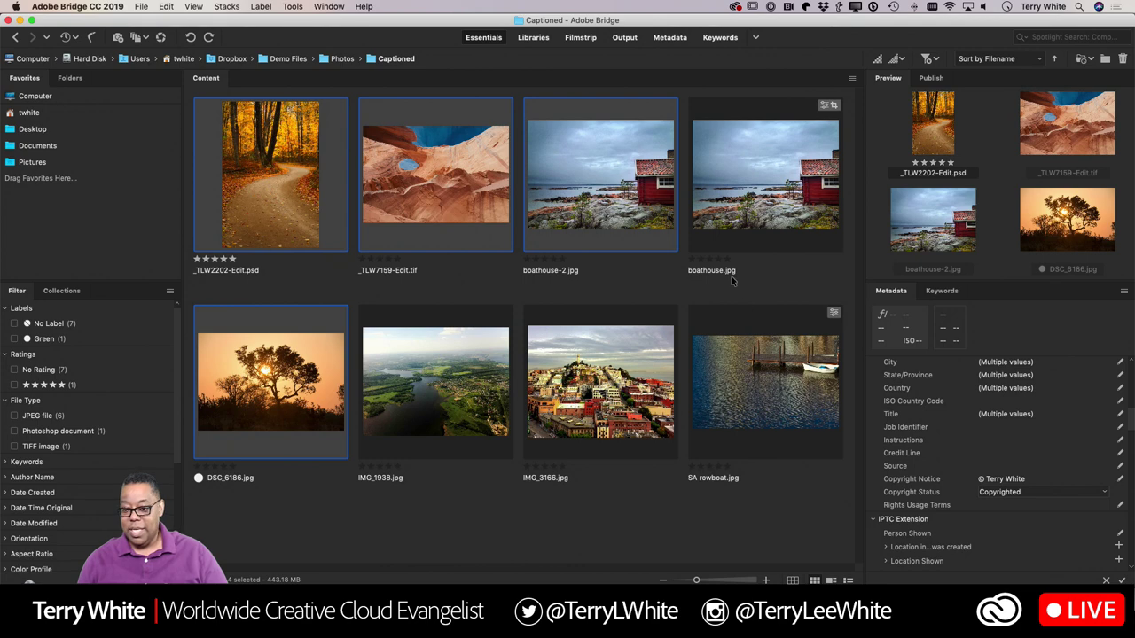
drag(768, 214, 299, 290)
key(super+Tab)
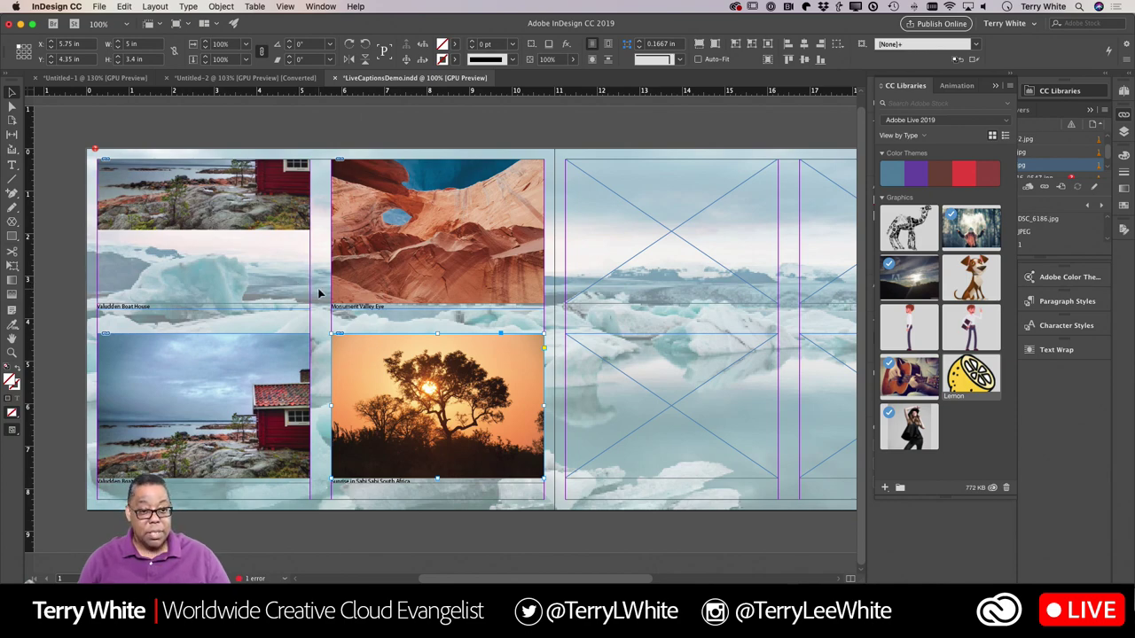
key(super+z)
Replace the winding road photo in its captioned frame with boathouse.jpg from Bridge.
key(super+Tab)
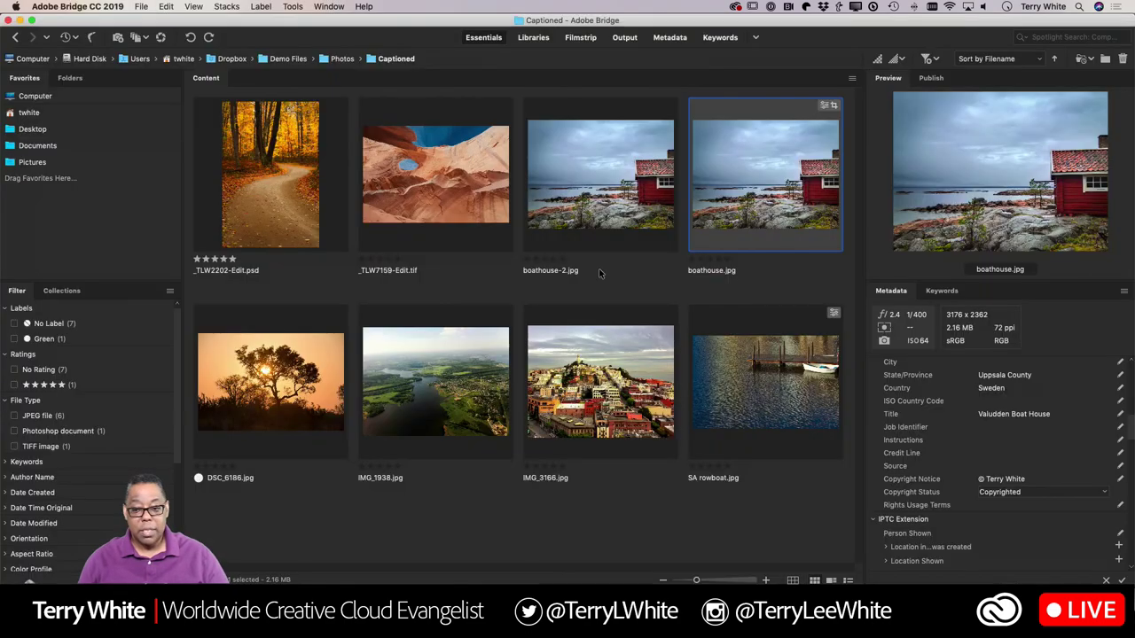
drag(773, 207, 224, 245)
key(super+Tab)
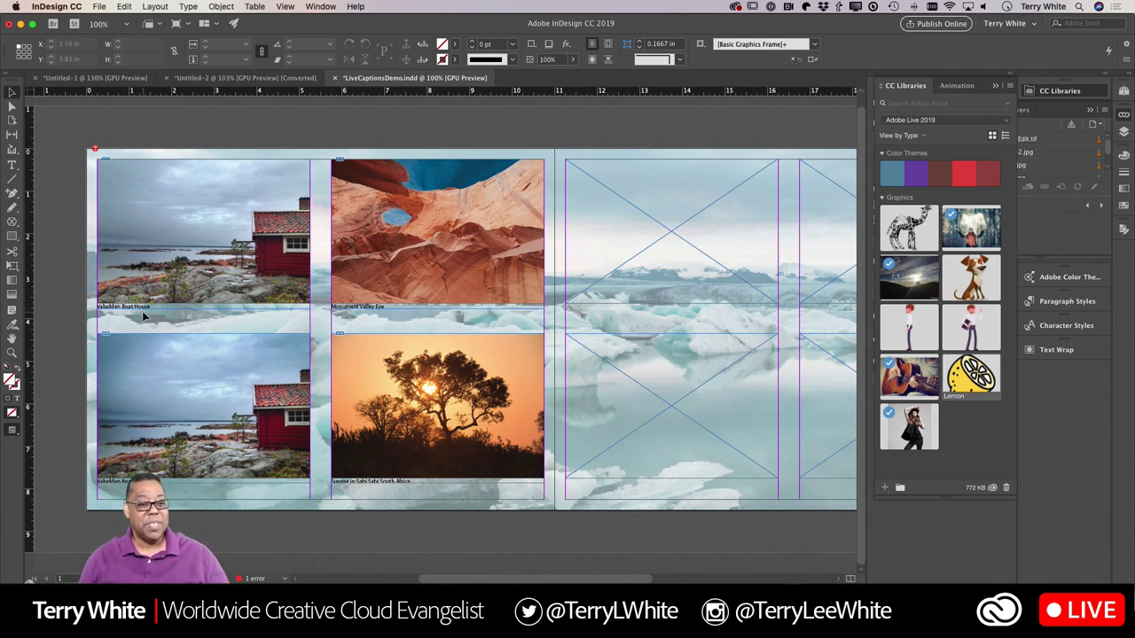
Load DSC_6186.jpg, IMG_1938.jpg, IMG_3166.jpg and SA rowboat.jpg from Bridge into InDesign for placing on the right-hand page.
scroll(585, 306, right, 6)
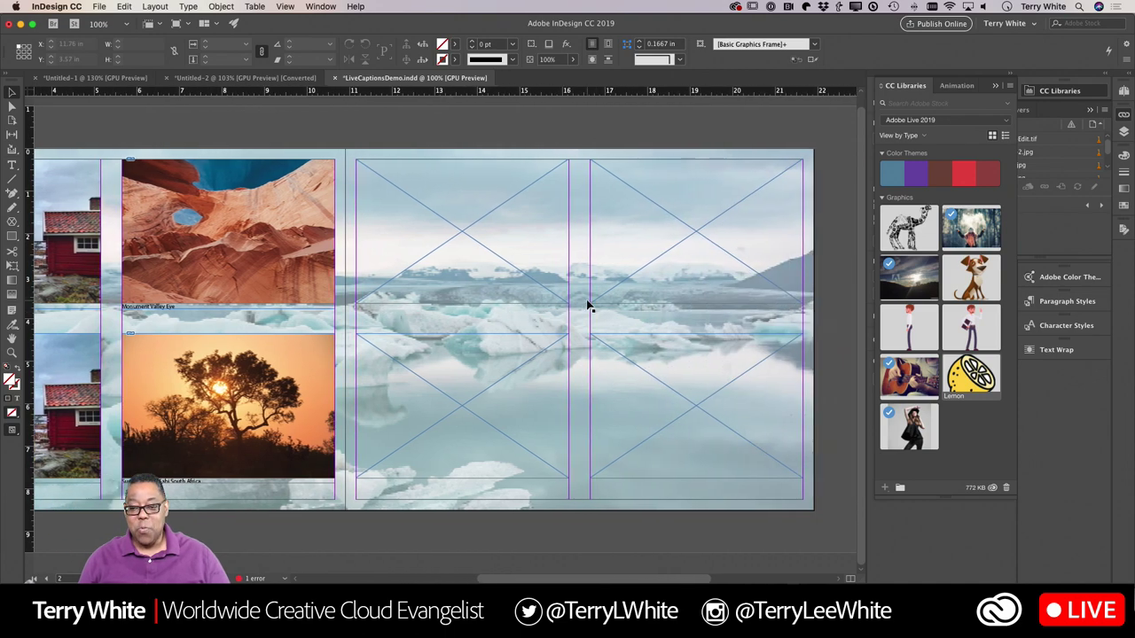
key(super+Tab)
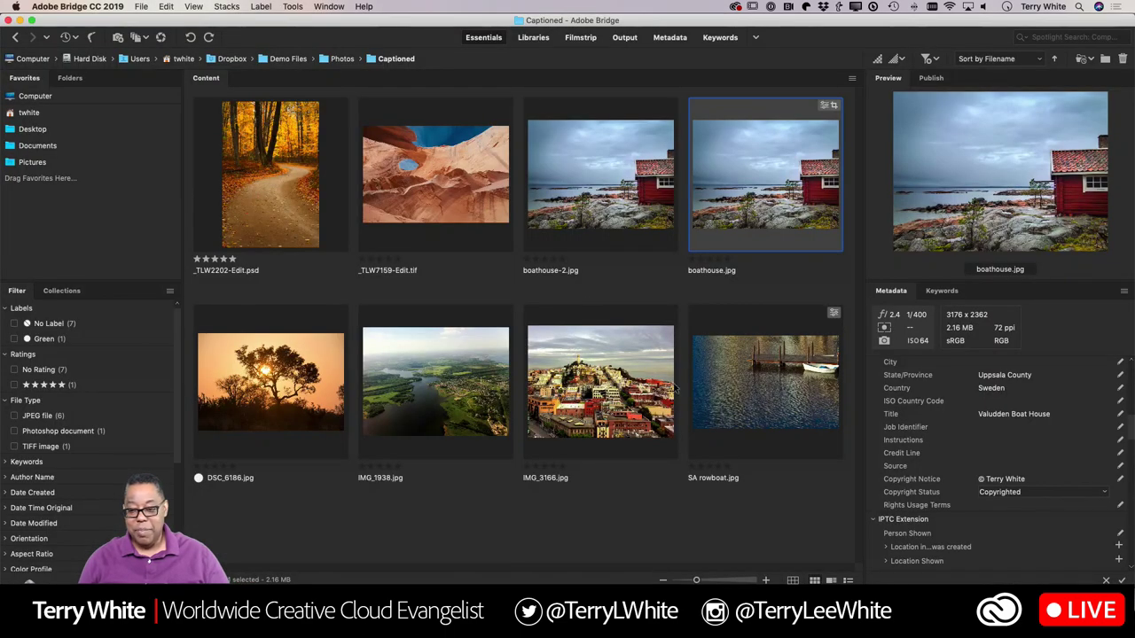
click(754, 396)
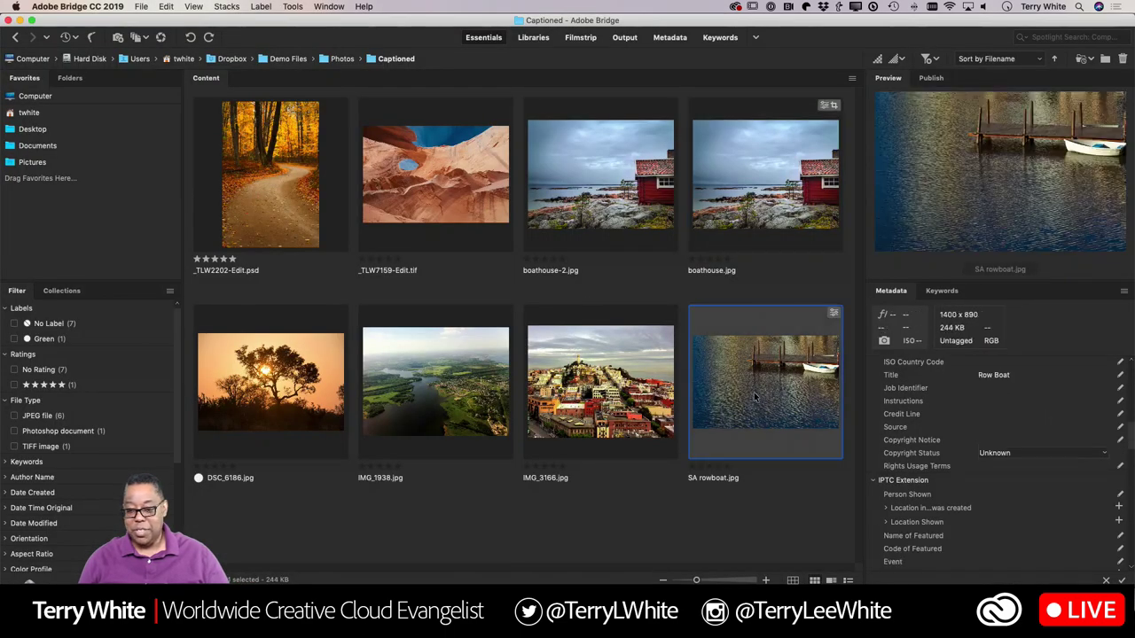
shift+click(299, 391)
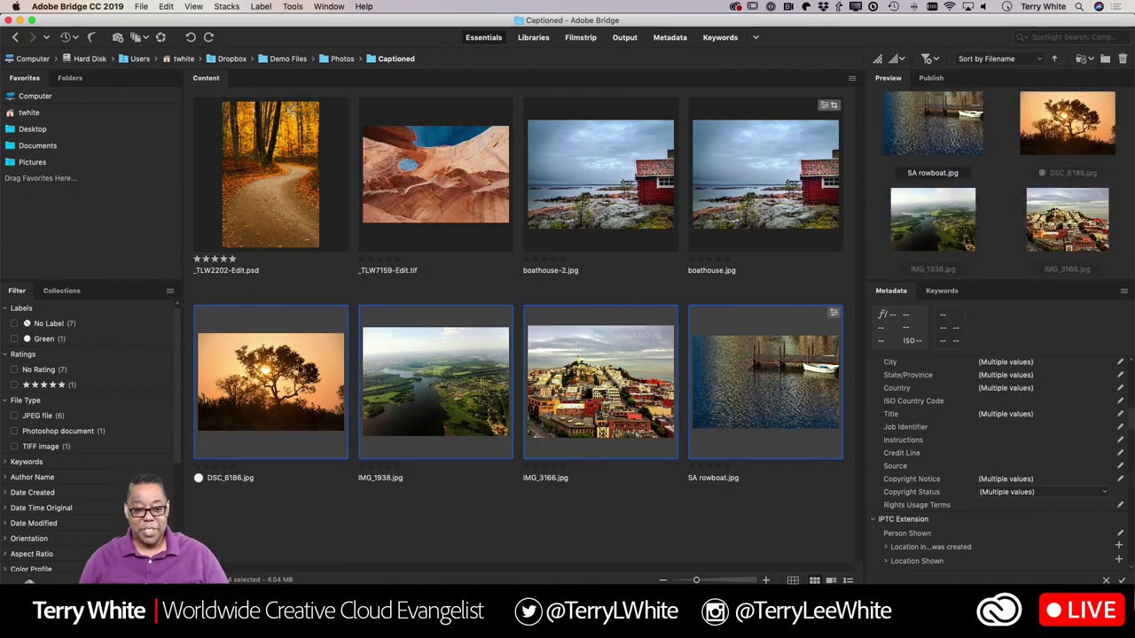
drag(463, 368, 540, 375)
key(super+Tab)
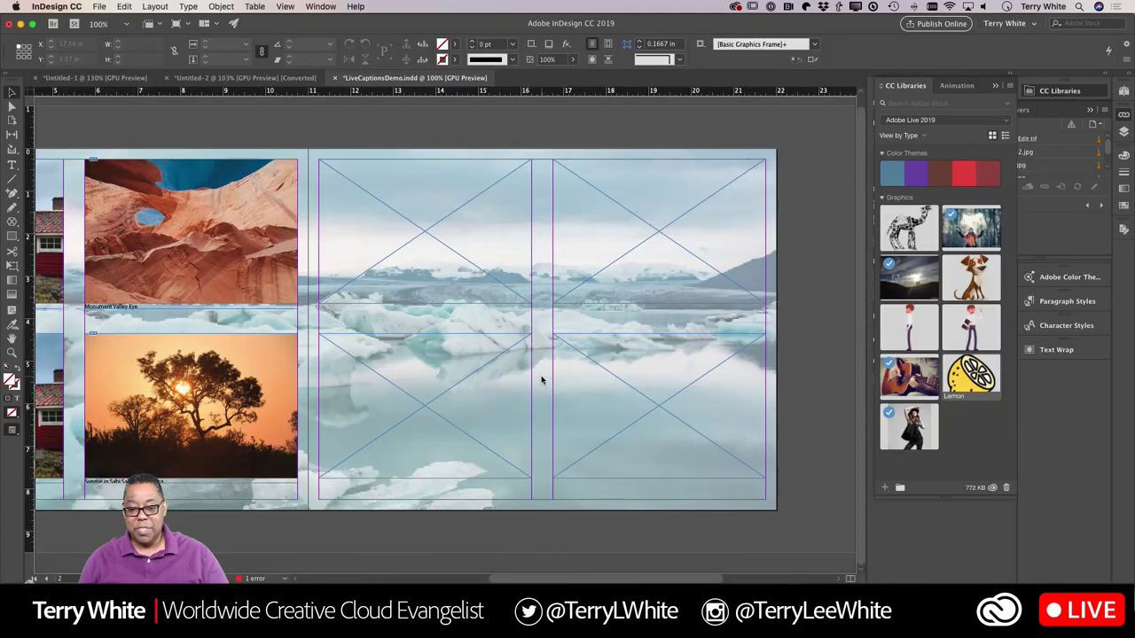
Place the four loaded photos into the right-hand page's empty frames, filling the upper pair from left to right and then the lower pair.
click(444, 248)
click(621, 275)
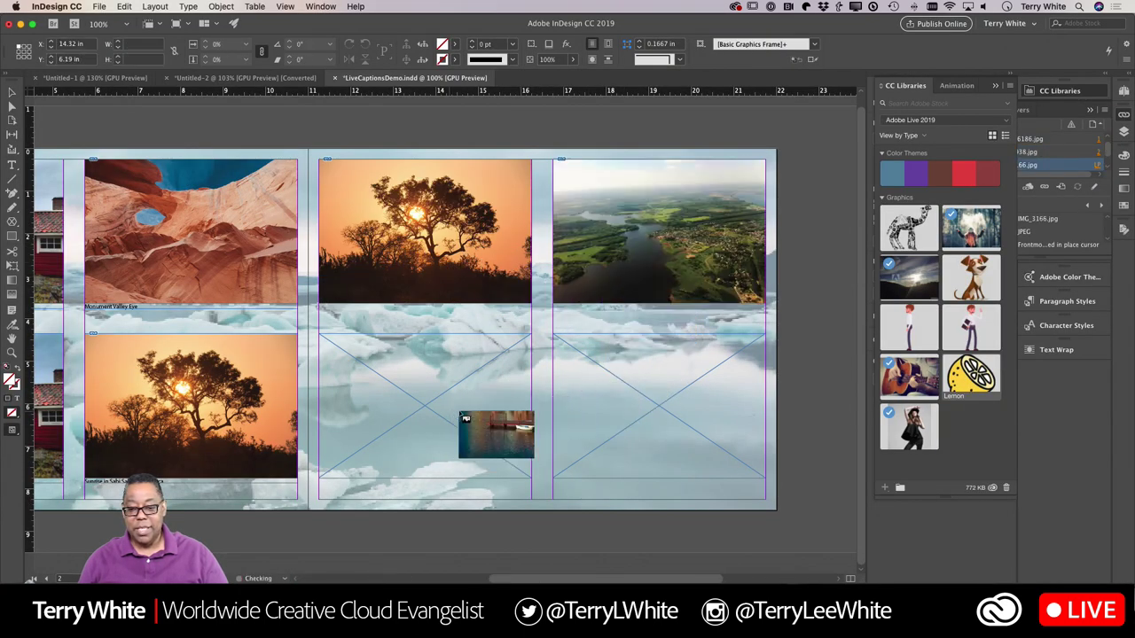
click(459, 413)
click(634, 422)
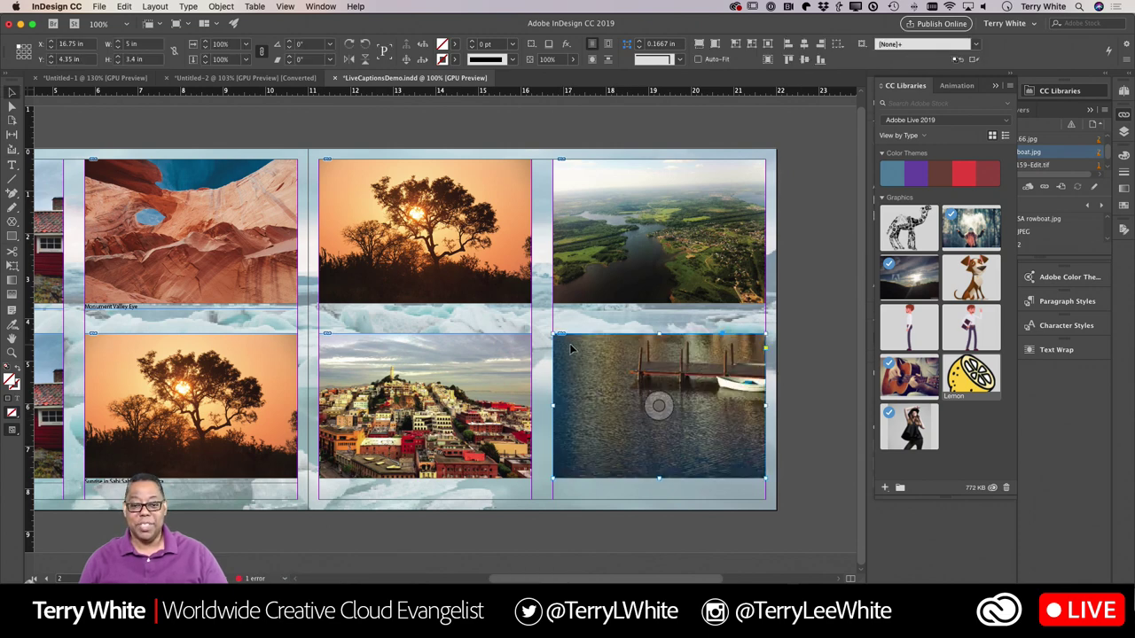
Generate live captions for all four photos on the right-hand page together.
click(483, 300)
shift+click(656, 232)
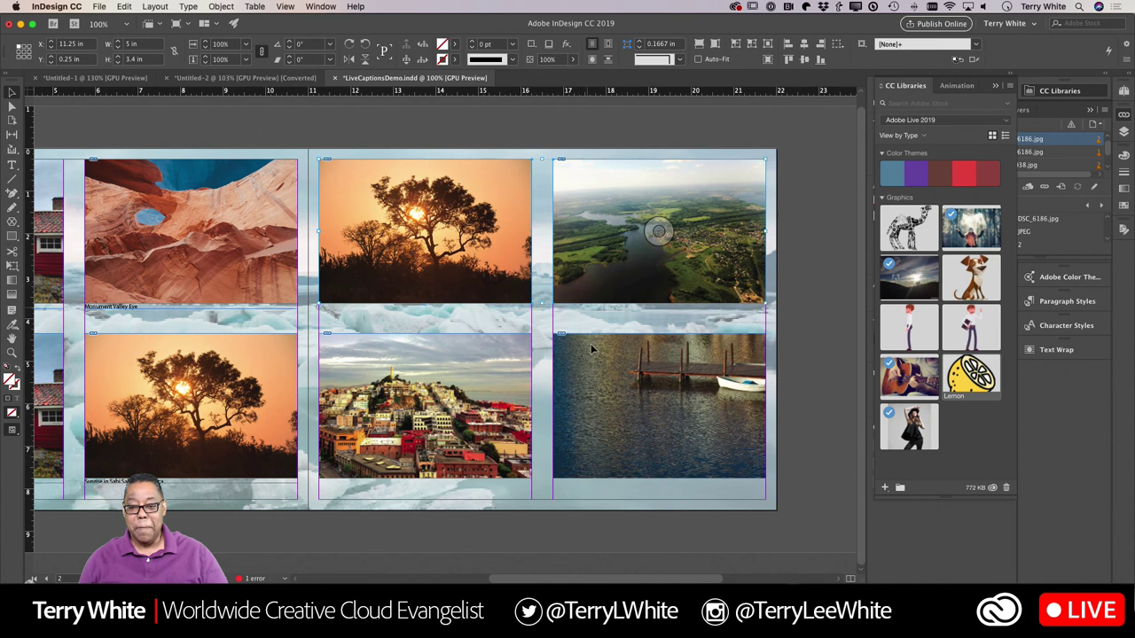
shift+click(659, 403)
shift+click(428, 410)
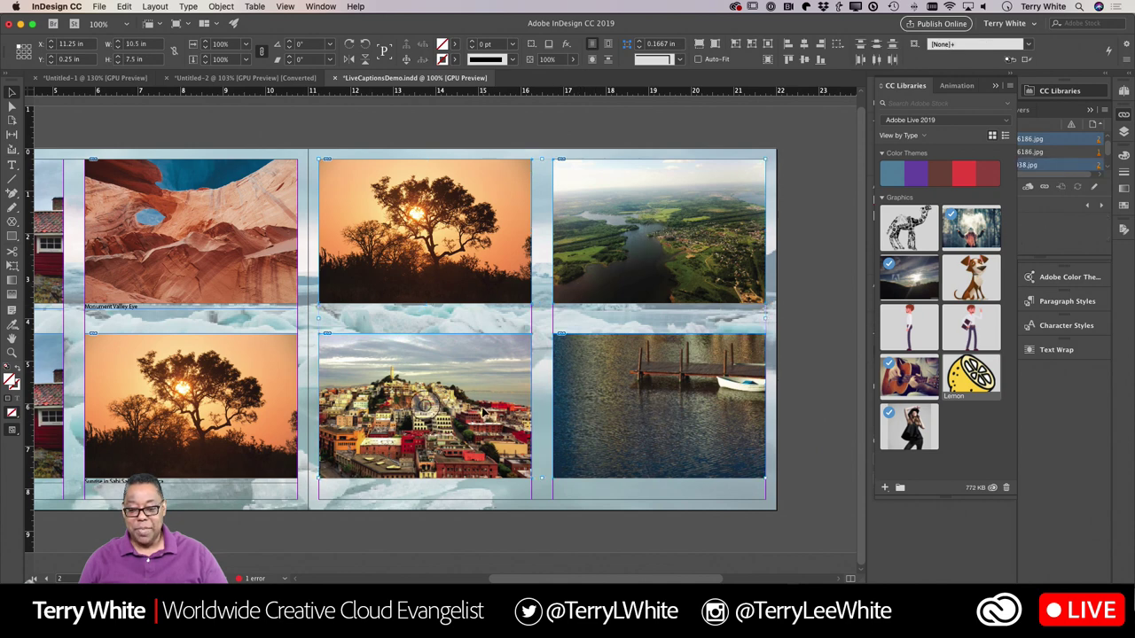
click(221, 6)
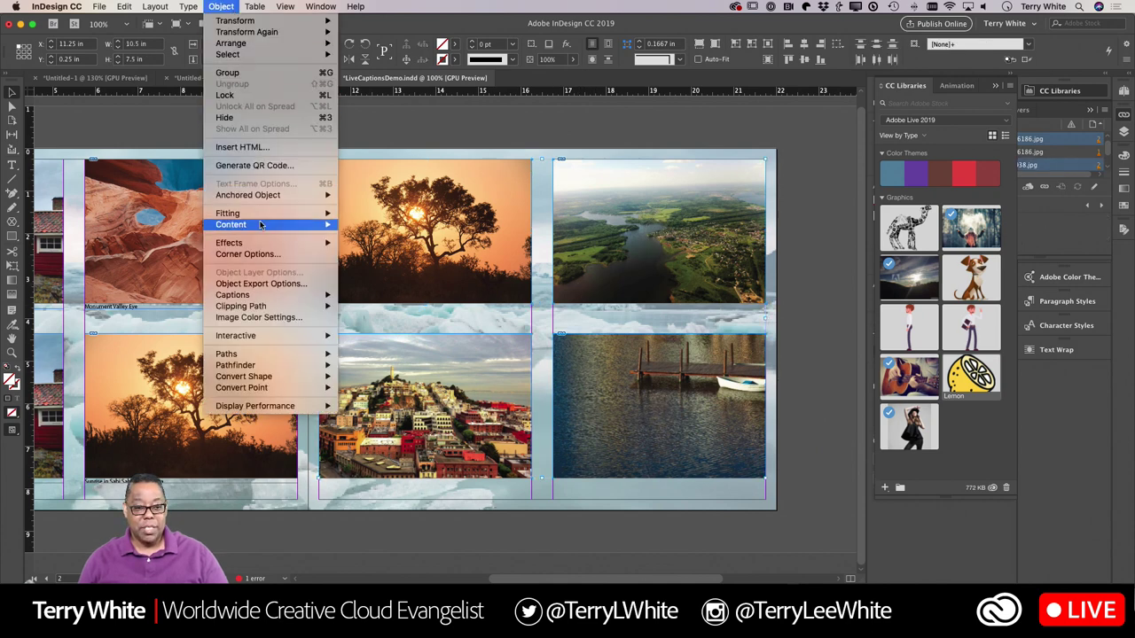
mouse_move(285, 295)
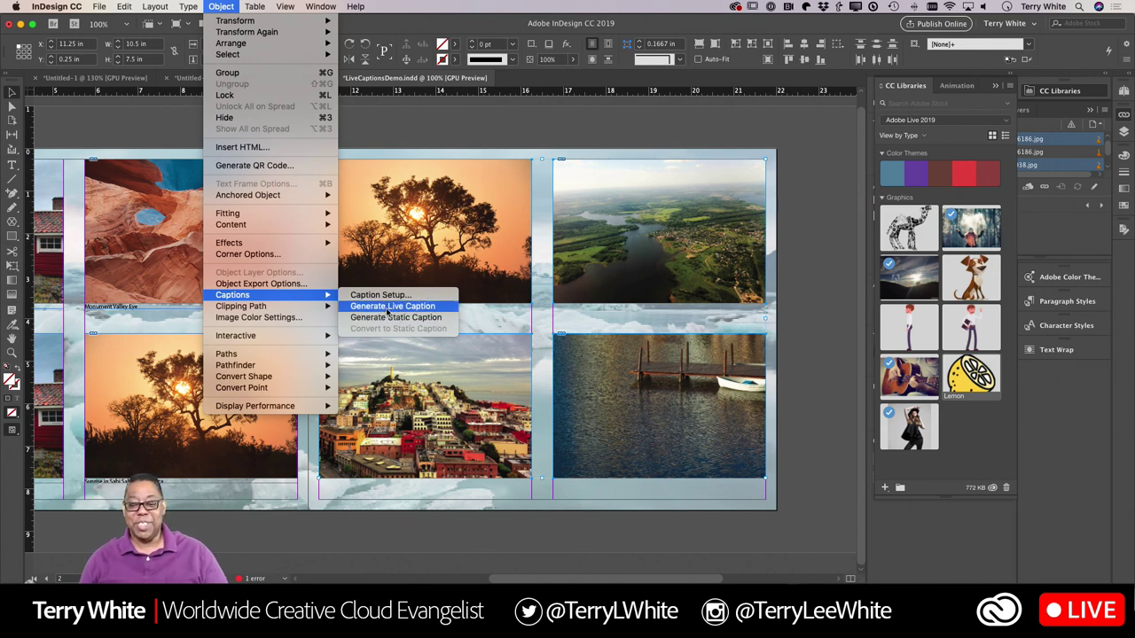
click(386, 307)
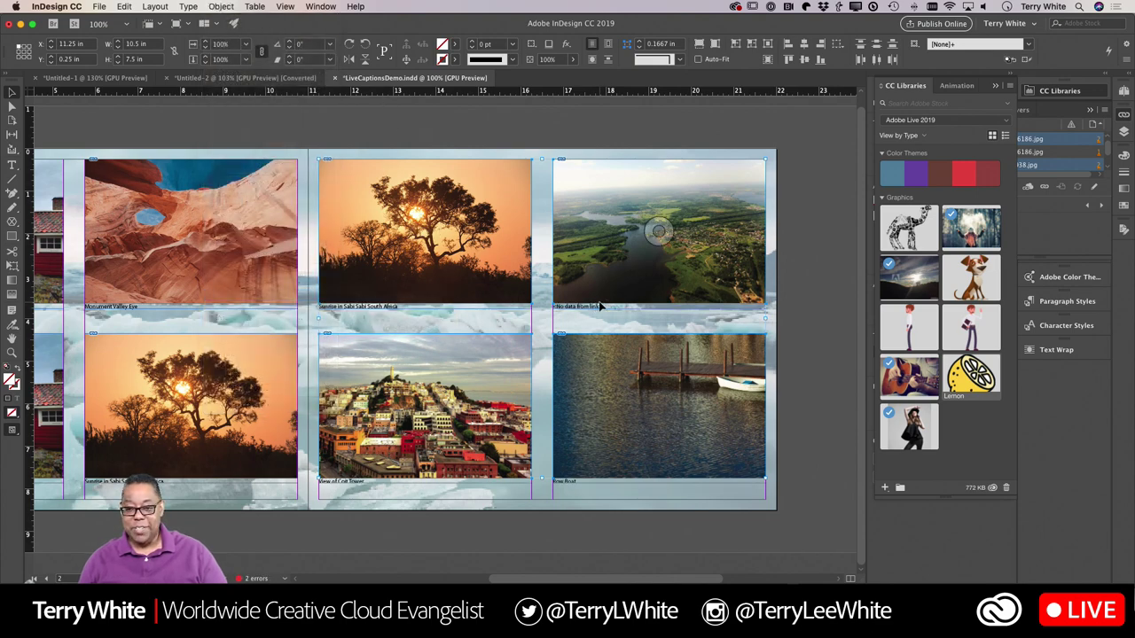
Switch to Bridge and set the Title metadata of IMG_1938.jpg to "Flying over Moscow".
key(super+Tab)
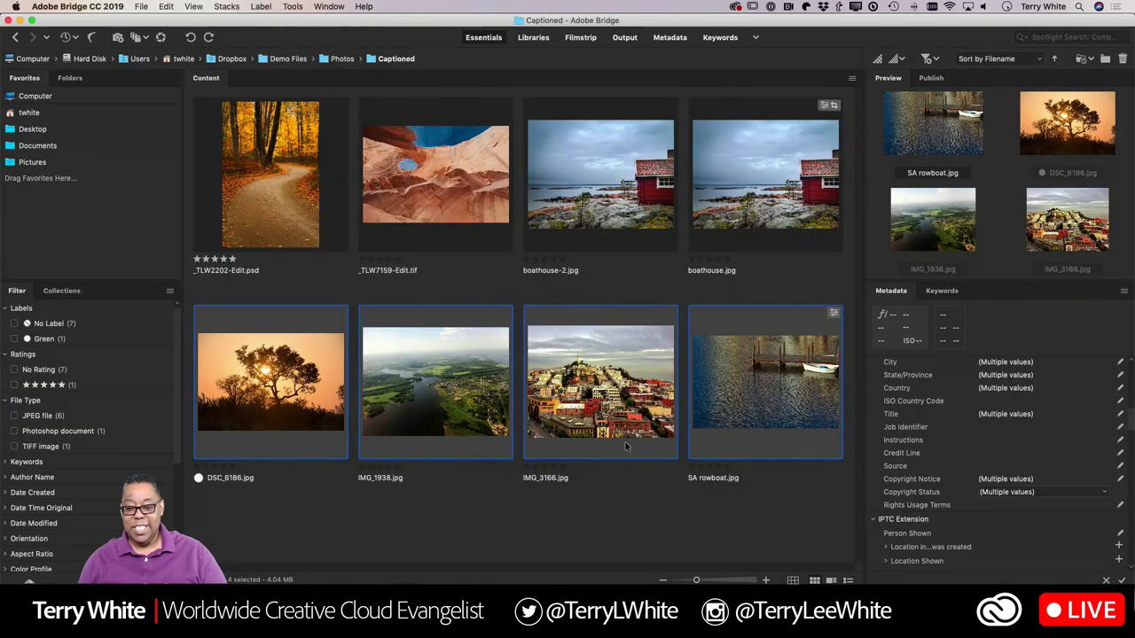
click(409, 419)
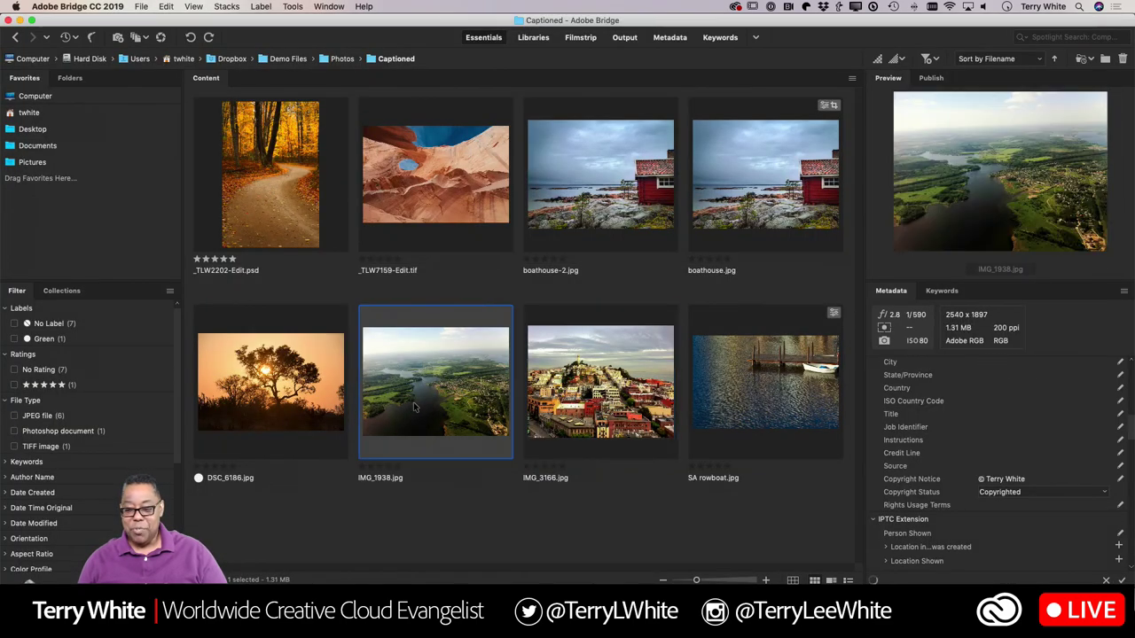
click(997, 417)
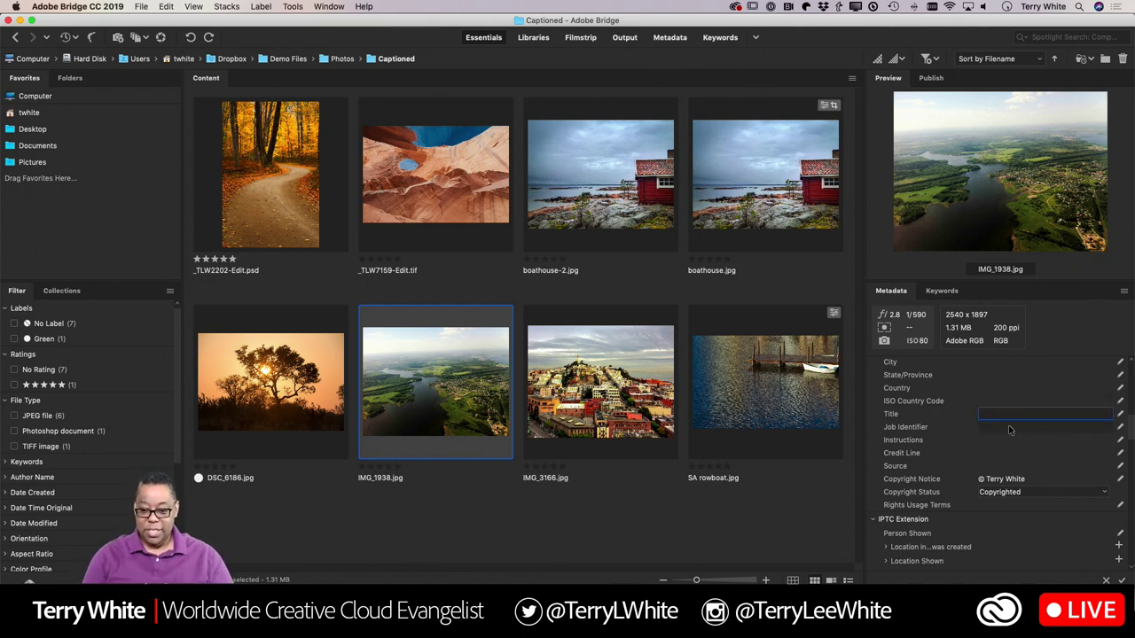
text(Flying o)
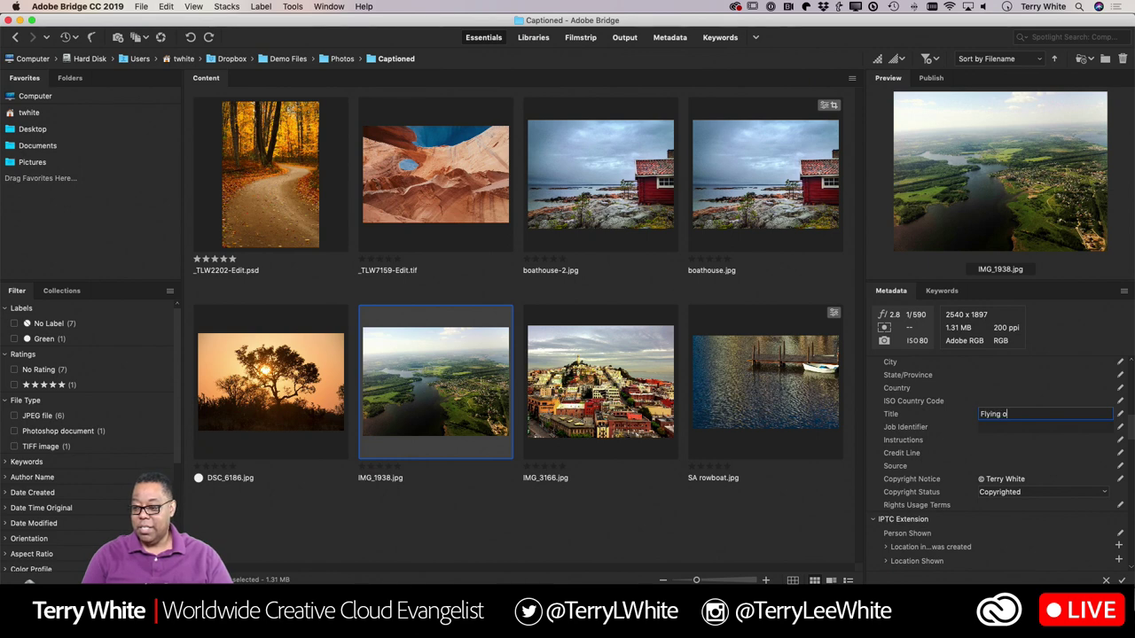
text(ver Moscow)
key(Return)
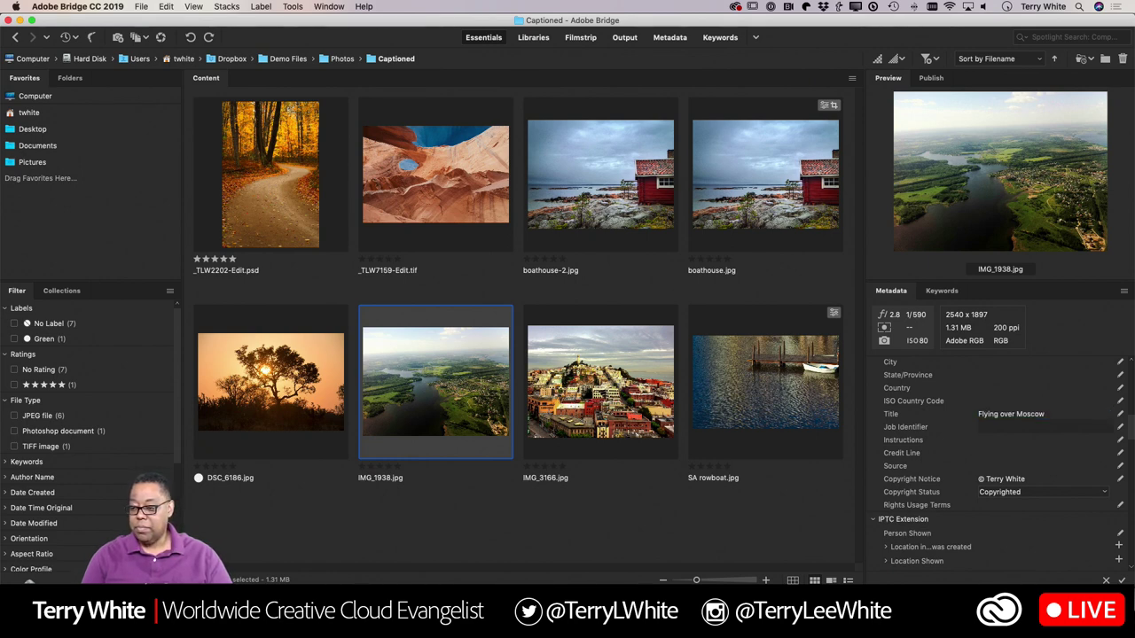
Return to InDesign and update the modified link of IMG_1938.jpg to refresh its live caption.
key(super+Tab)
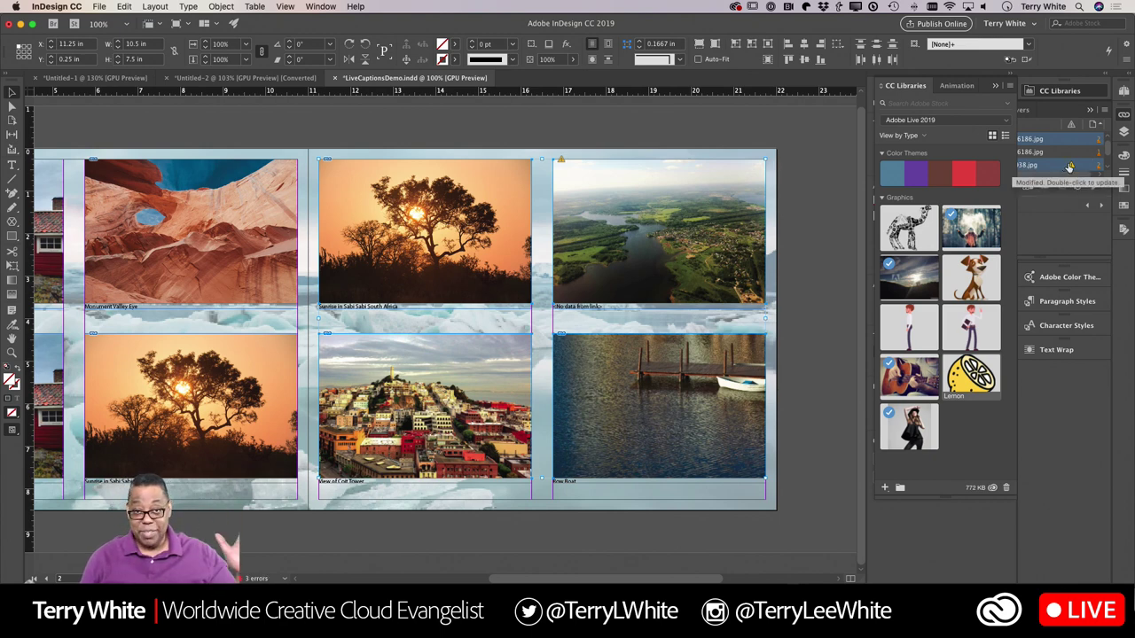
click(1070, 166)
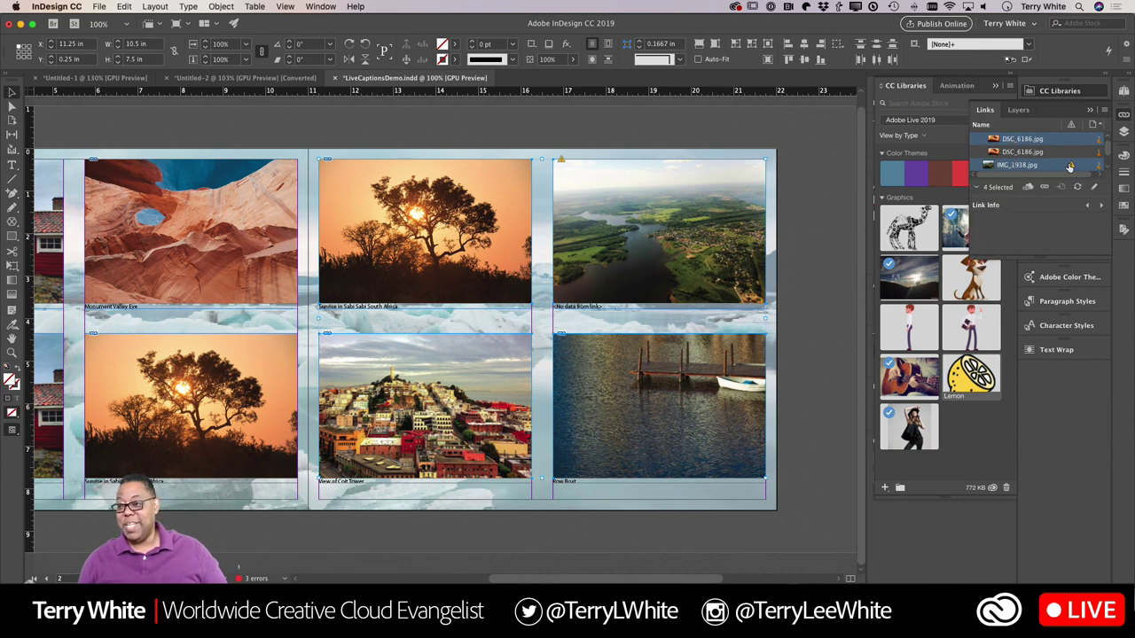
right_click(1070, 167)
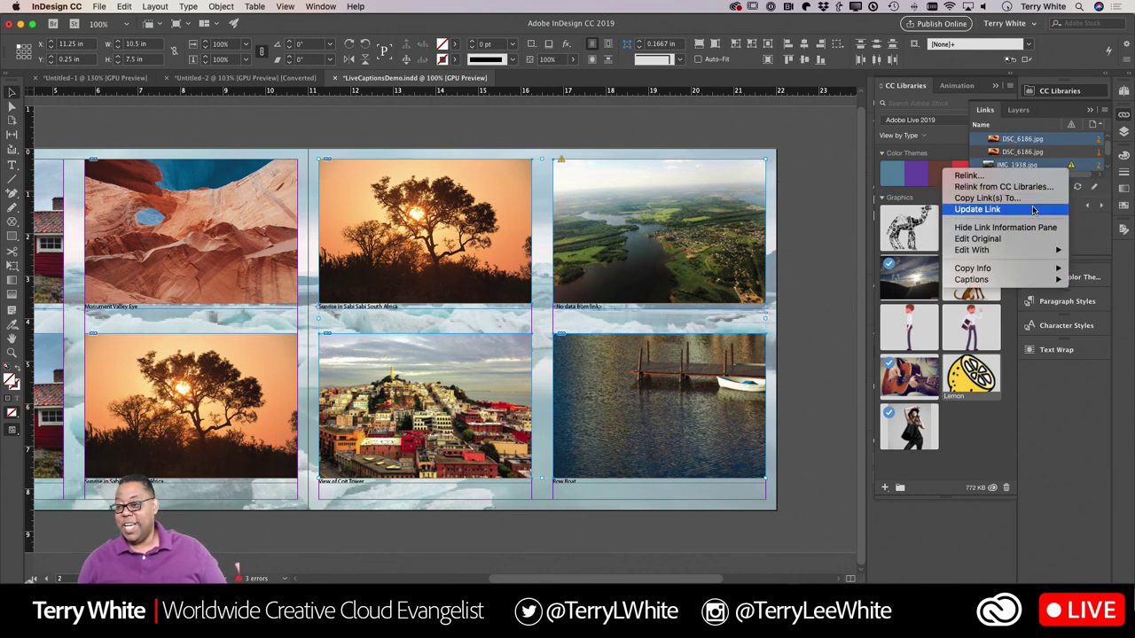
click(977, 209)
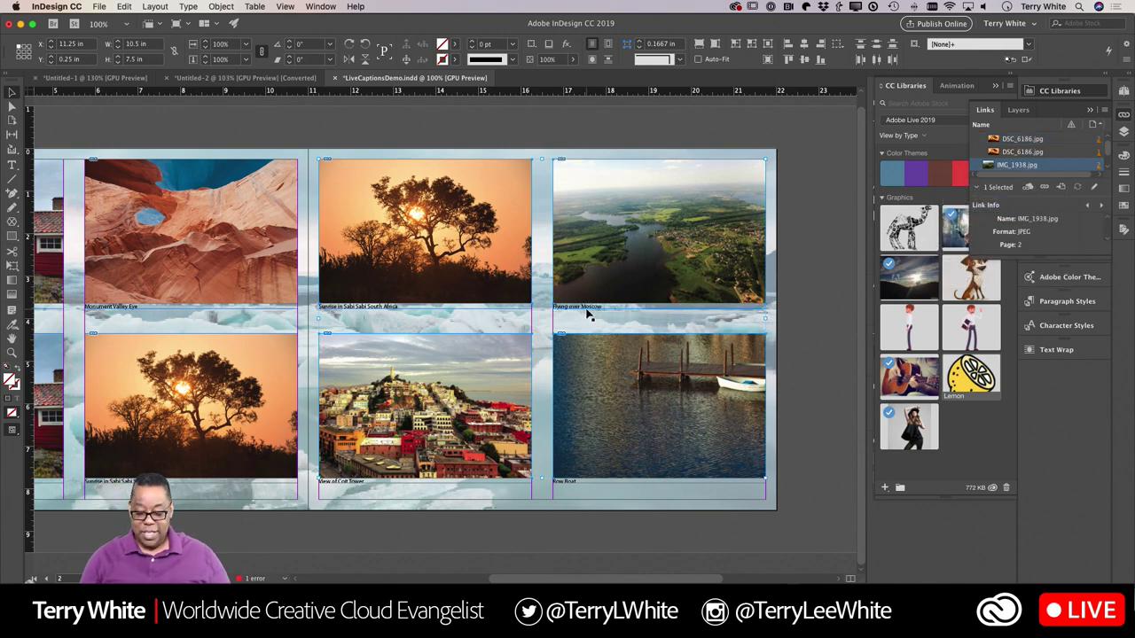
Examine the live captions under the photos across both pages of the spread at 300% magnification.
scroll(587, 314, up, 4)
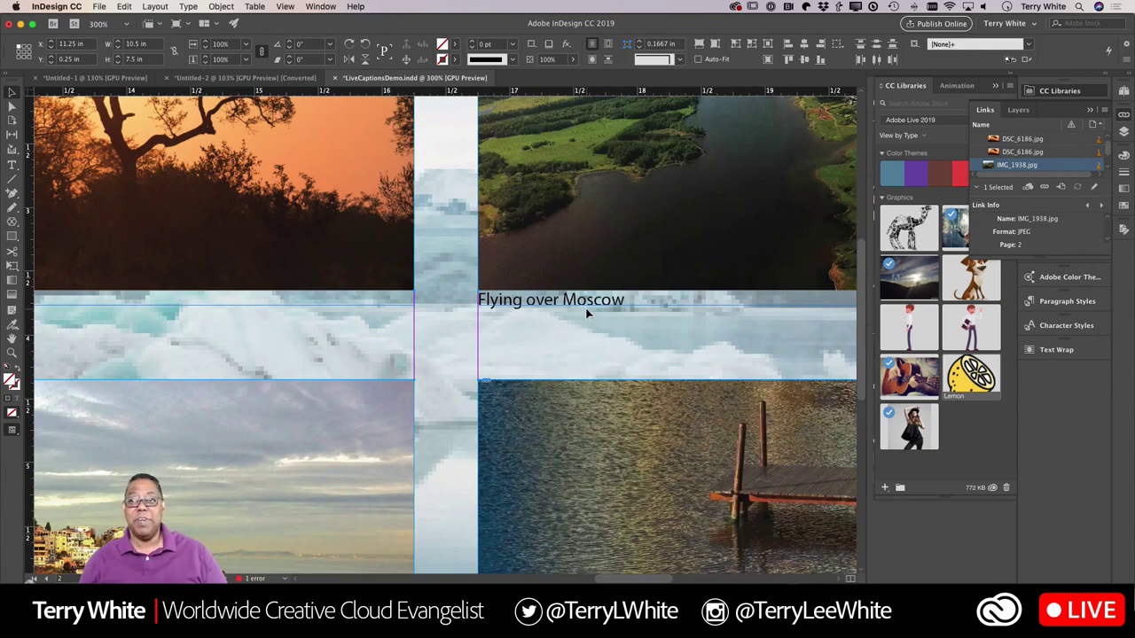
scroll(586, 314, left, 10)
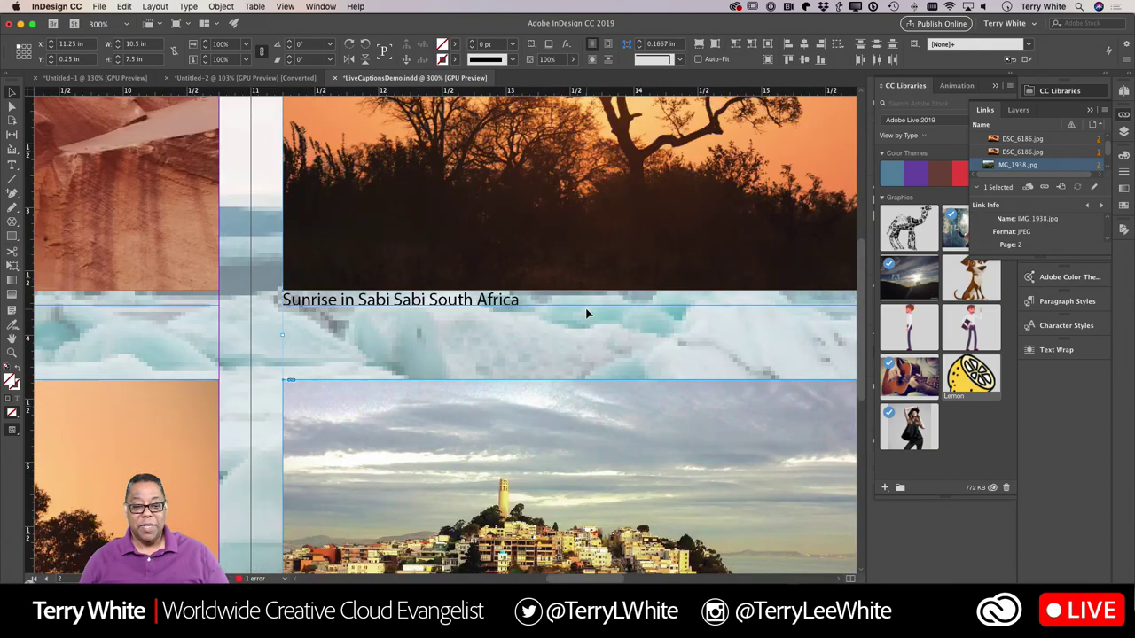
scroll(586, 314, down, 10)
scroll(586, 314, up, 3)
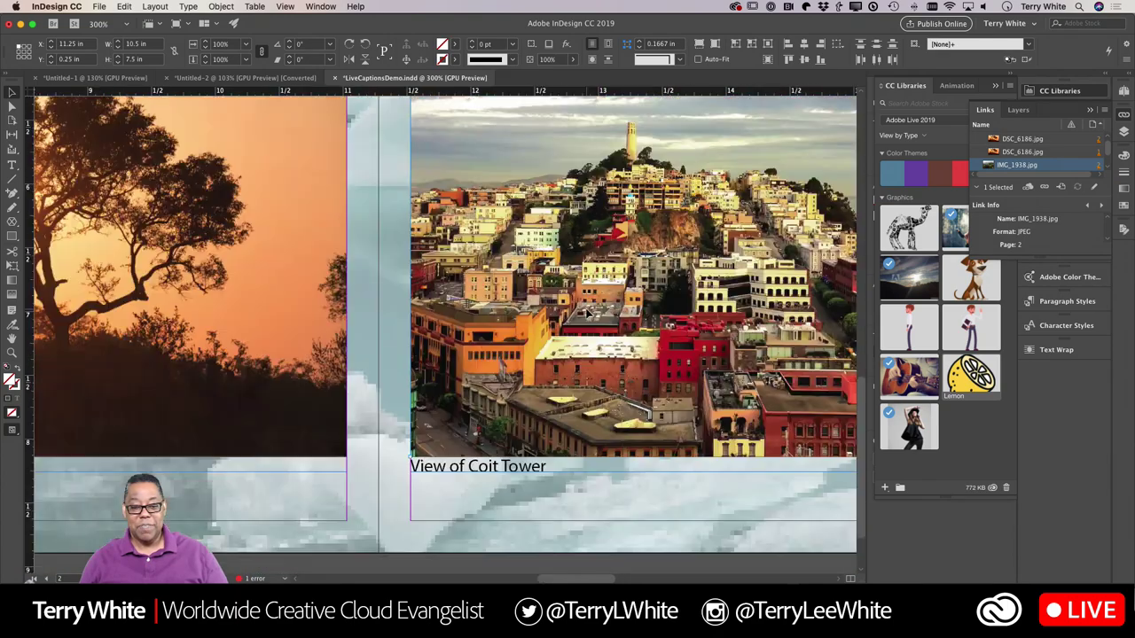
scroll(586, 314, left, 20)
scroll(586, 314, left, 5)
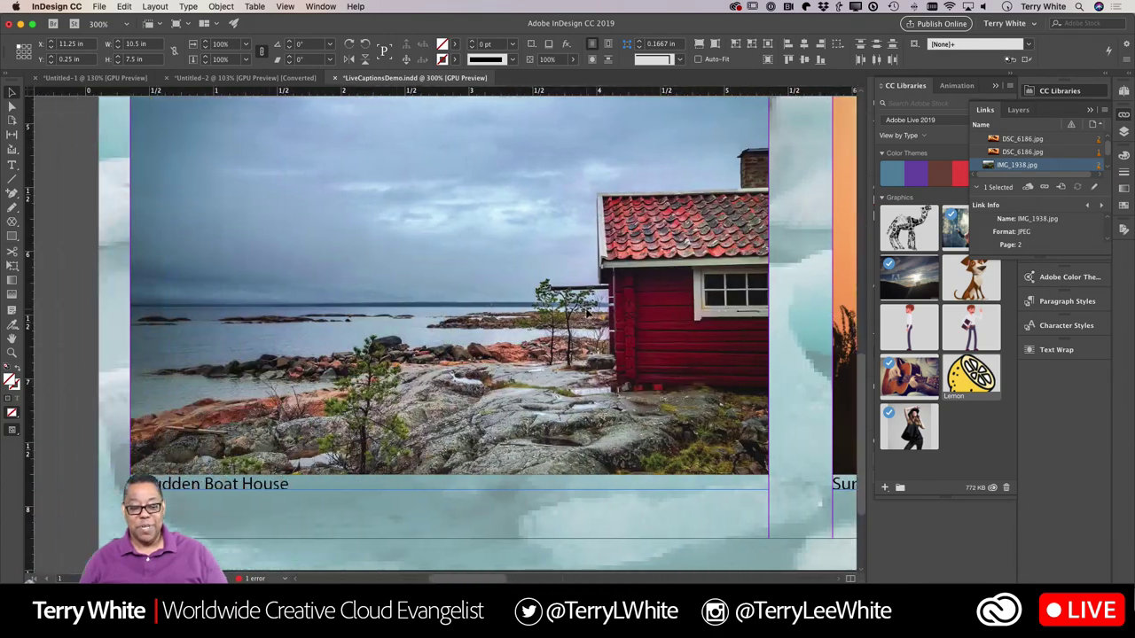
scroll(586, 313, up, 5)
scroll(586, 314, down, 5)
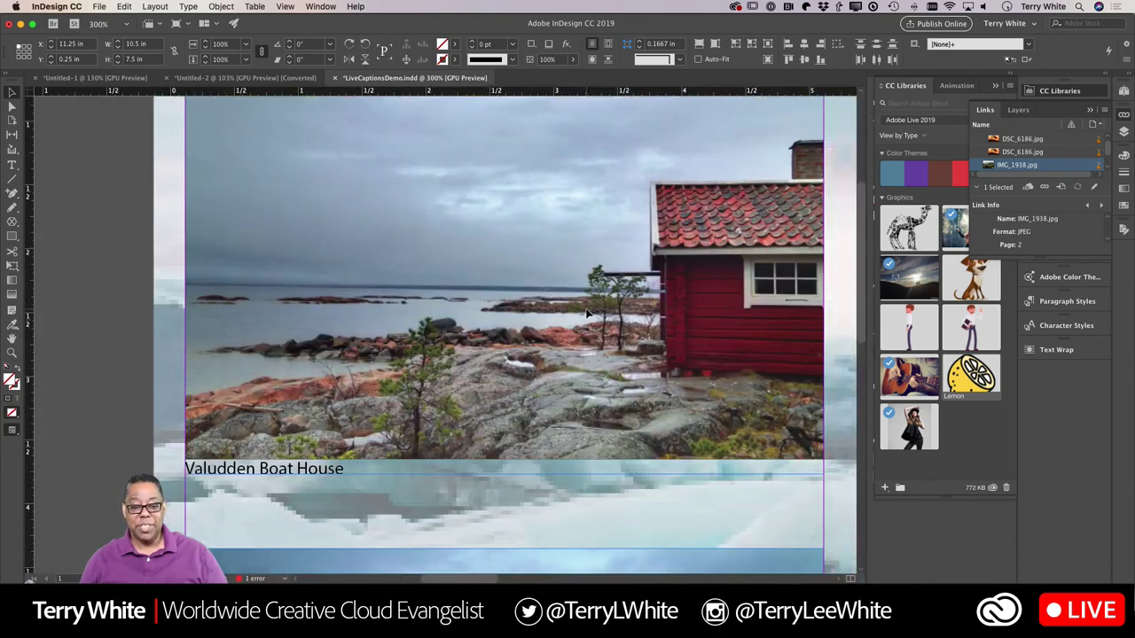
scroll(586, 314, right, 15)
scroll(586, 314, right, 15)
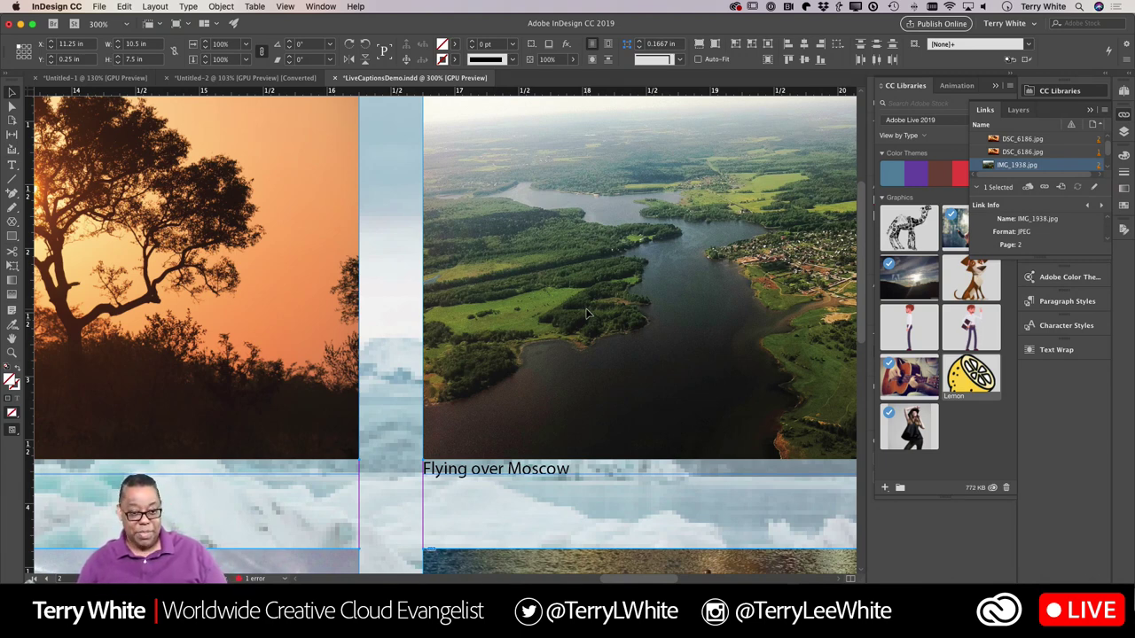
key(super+Tab)
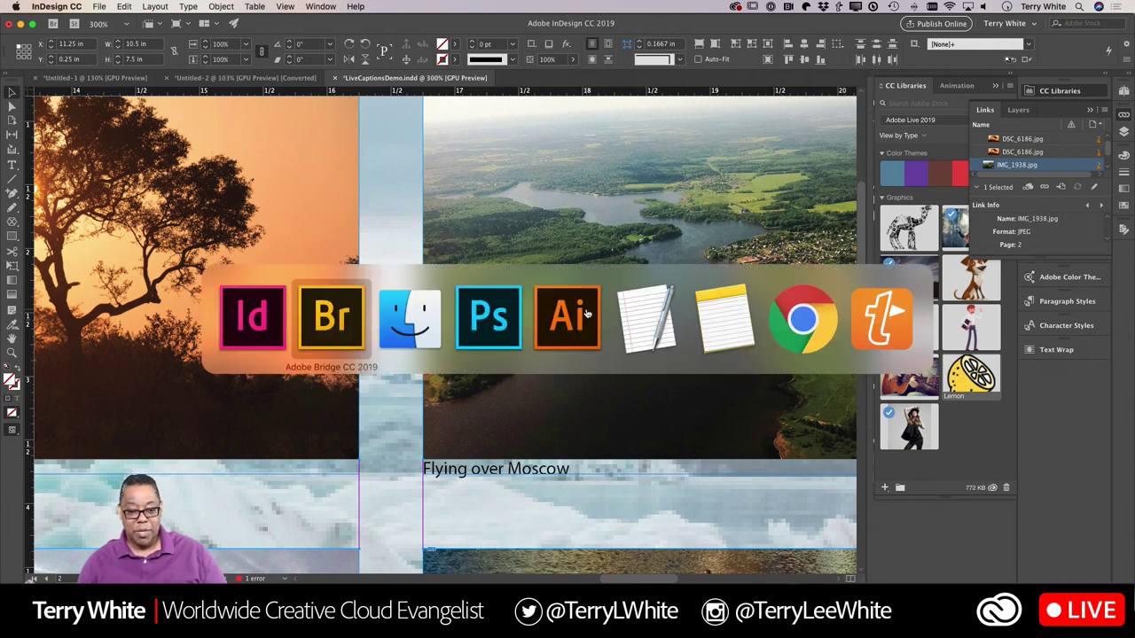
key(Escape)
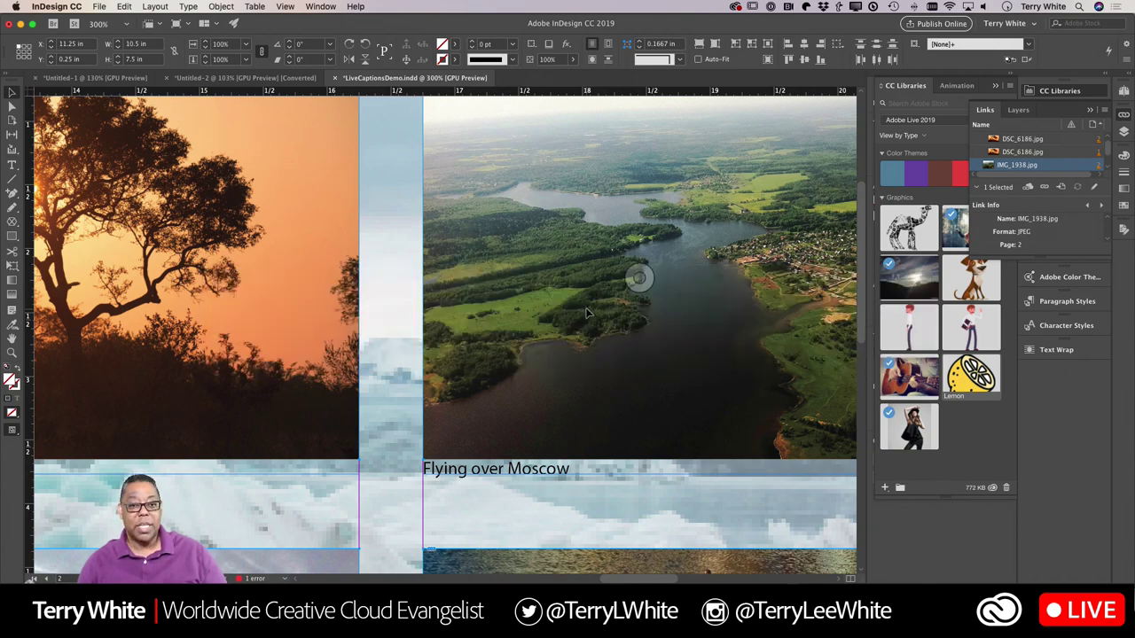
Place the library photo of the fashion model in a black dress into the empty rectangular frame on page 2 of Untitled-2.
click(222, 78)
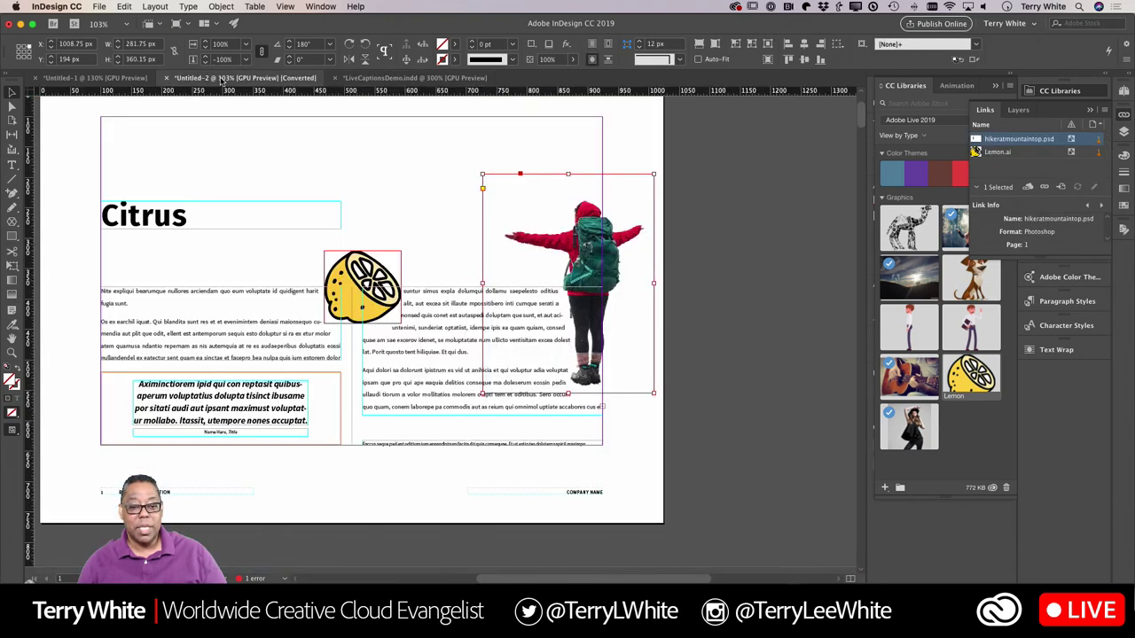
click(117, 78)
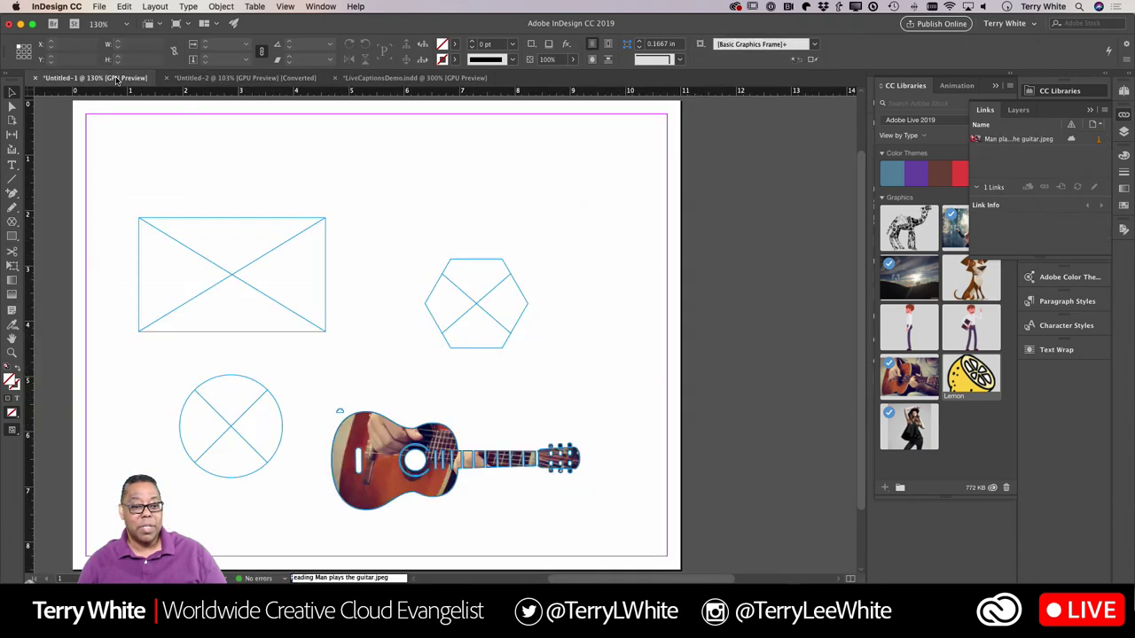
click(230, 78)
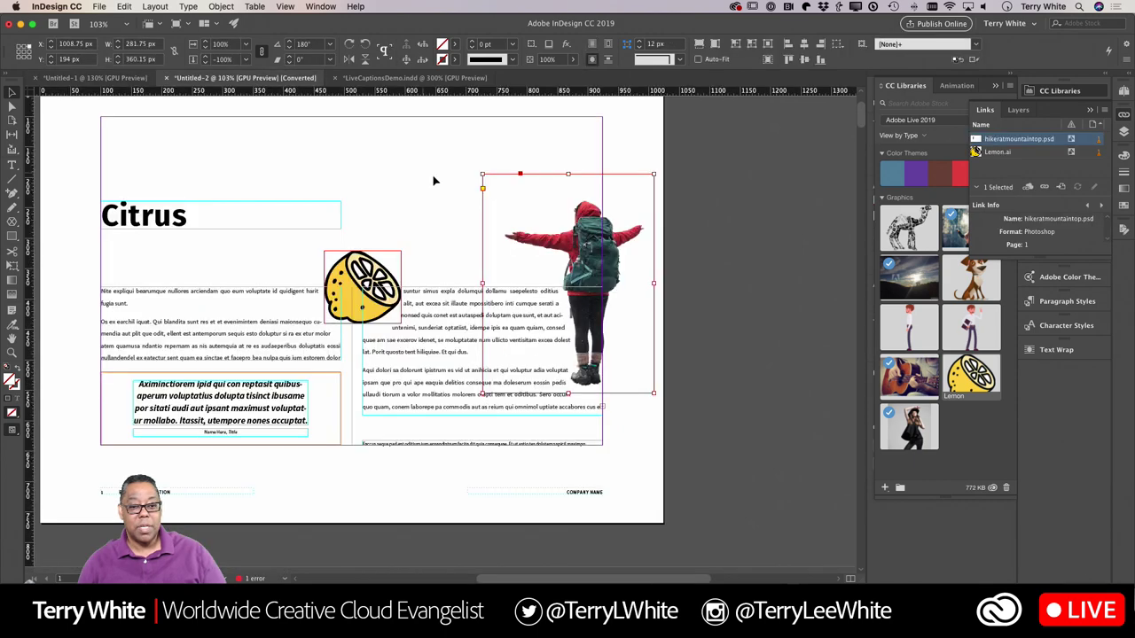
scroll(436, 182, down, 10)
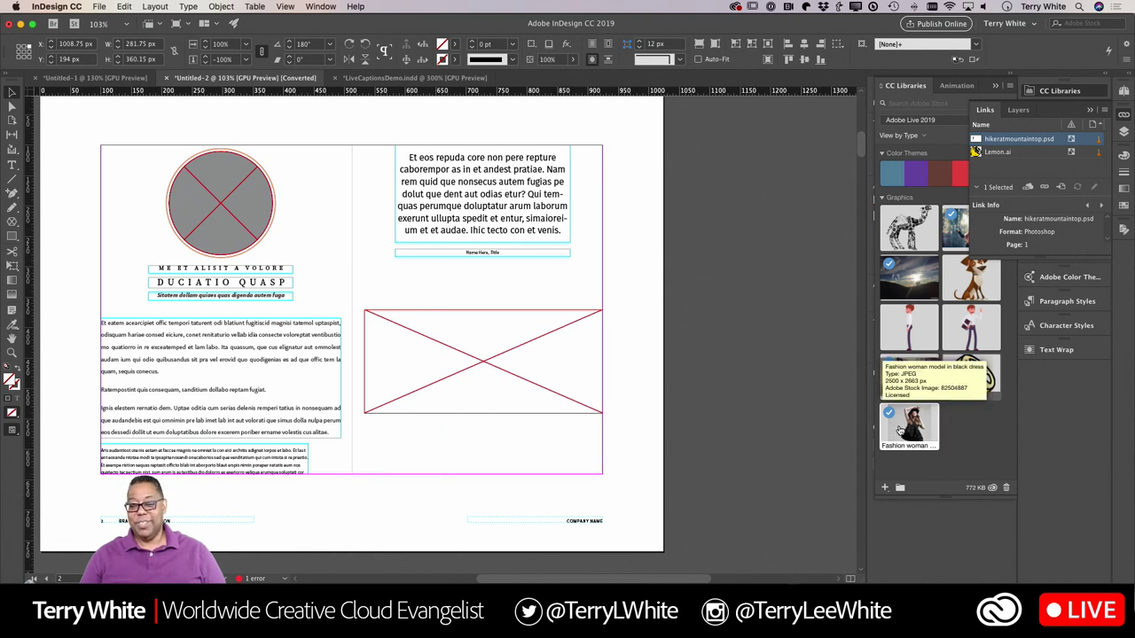
drag(901, 429, 408, 354)
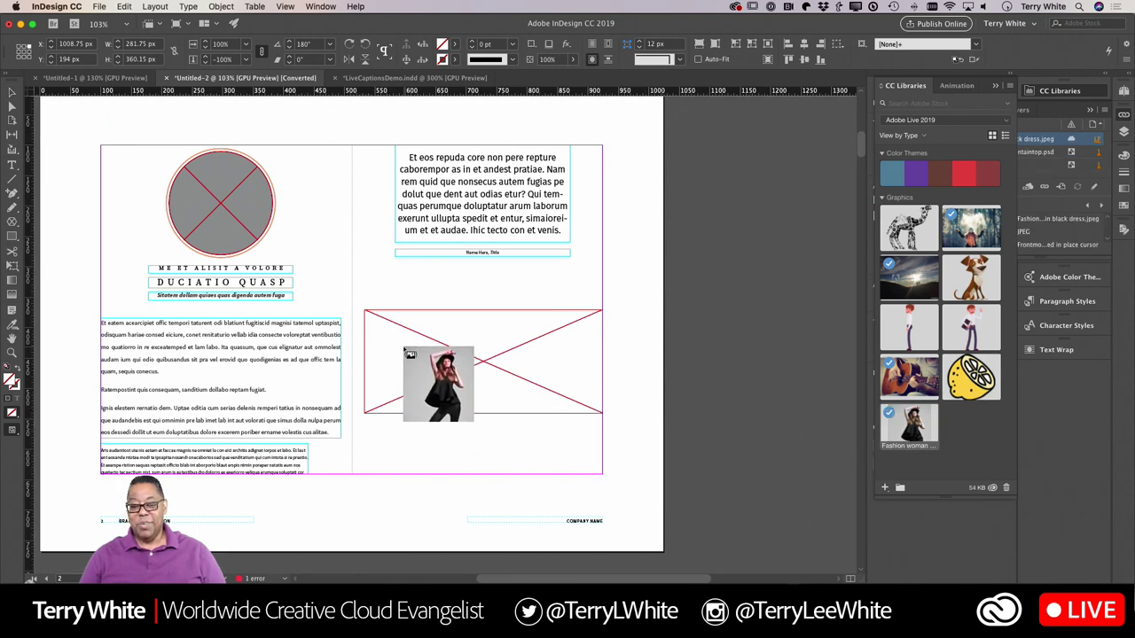
click(409, 354)
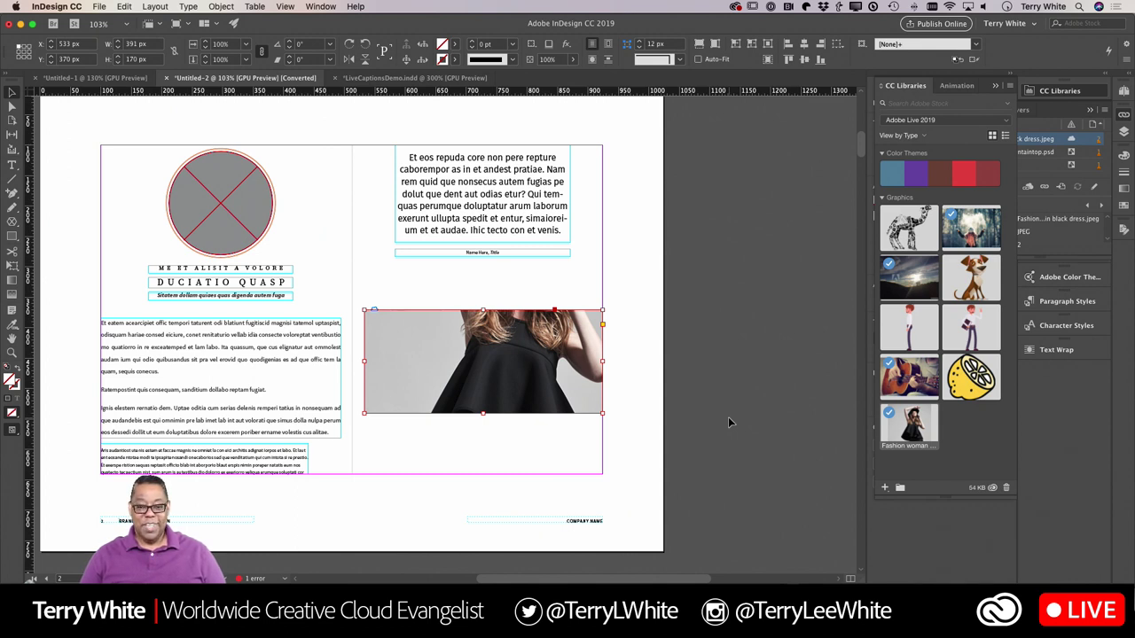
Fill the rectangular frame on page 2 proportionally with the fashion model photo.
mouse_move(568, 386)
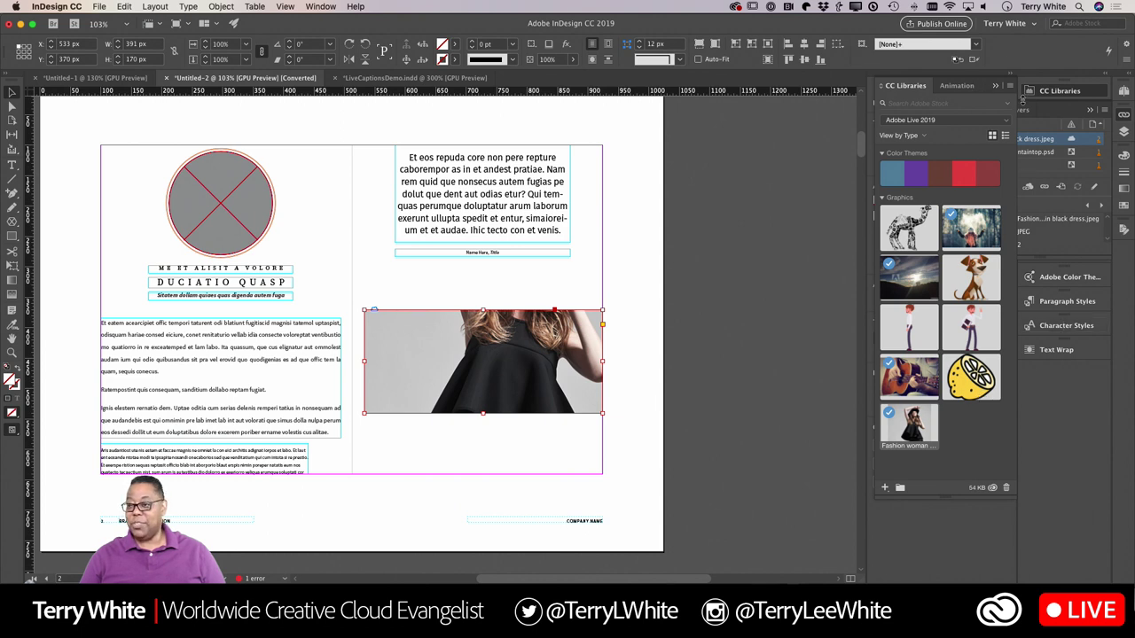
click(995, 85)
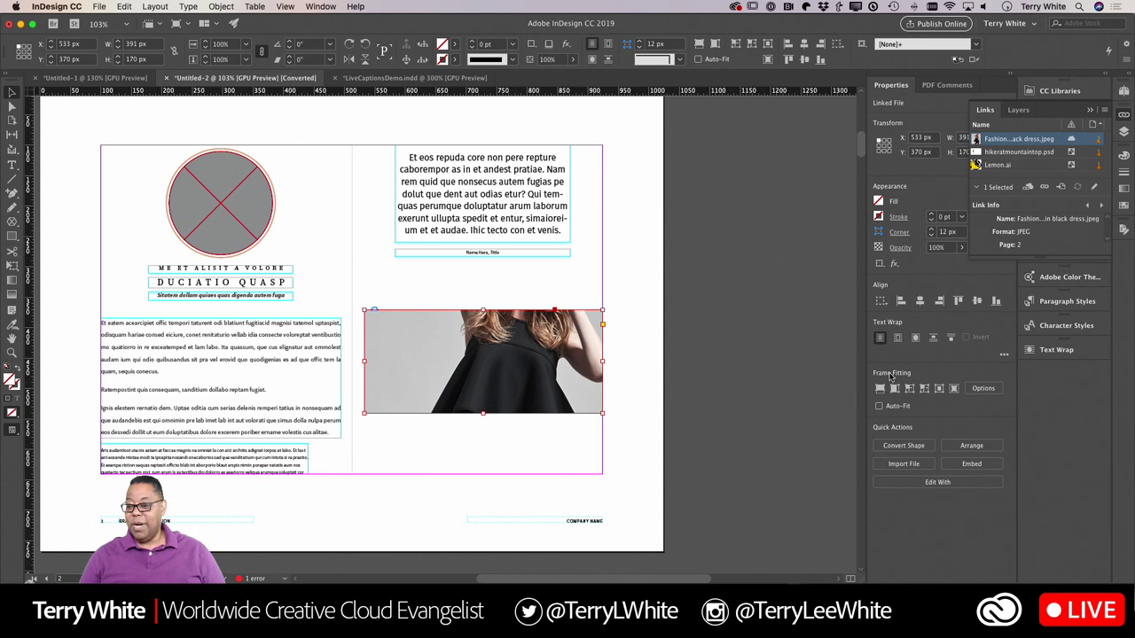
click(879, 389)
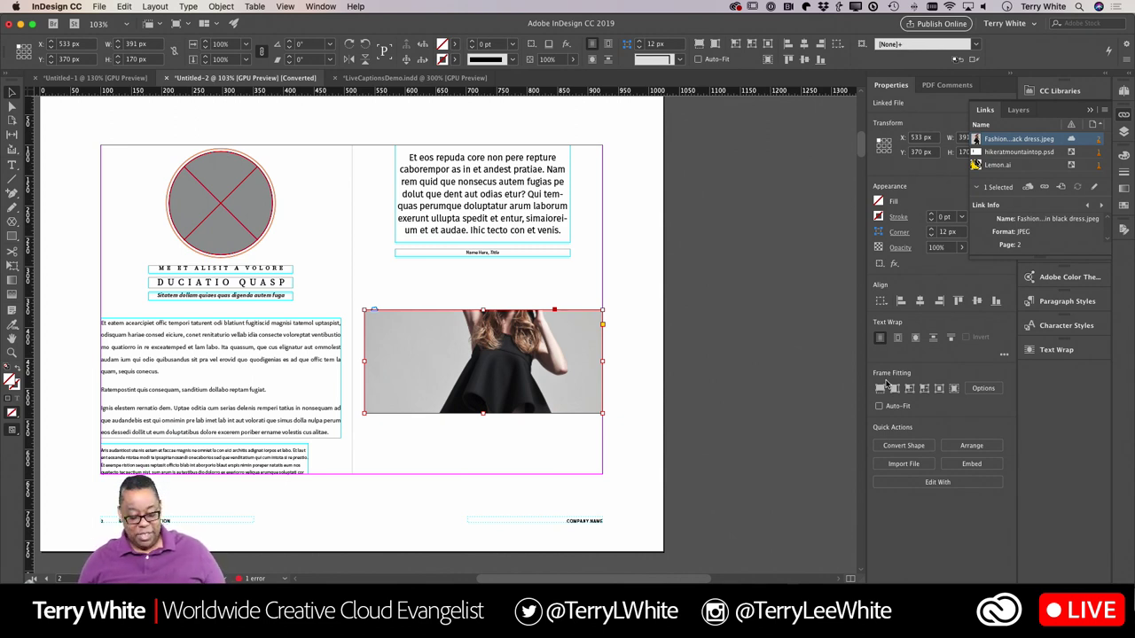
click(881, 387)
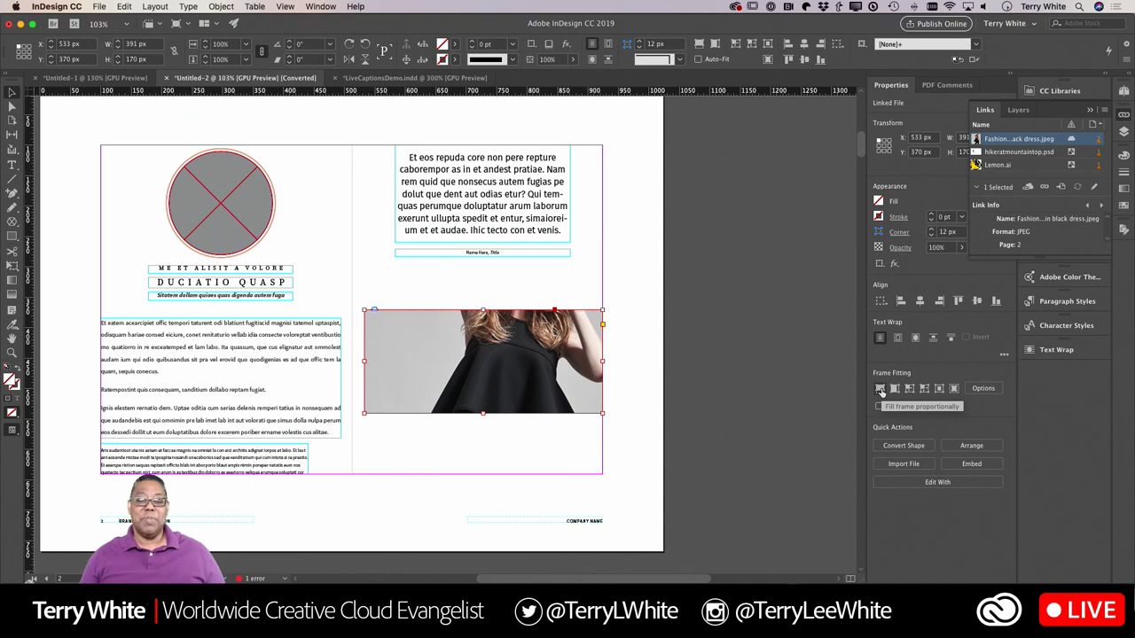
Apply Content-Aware Fit to the fashion model photo and shift the image slightly down inside its frame.
click(954, 389)
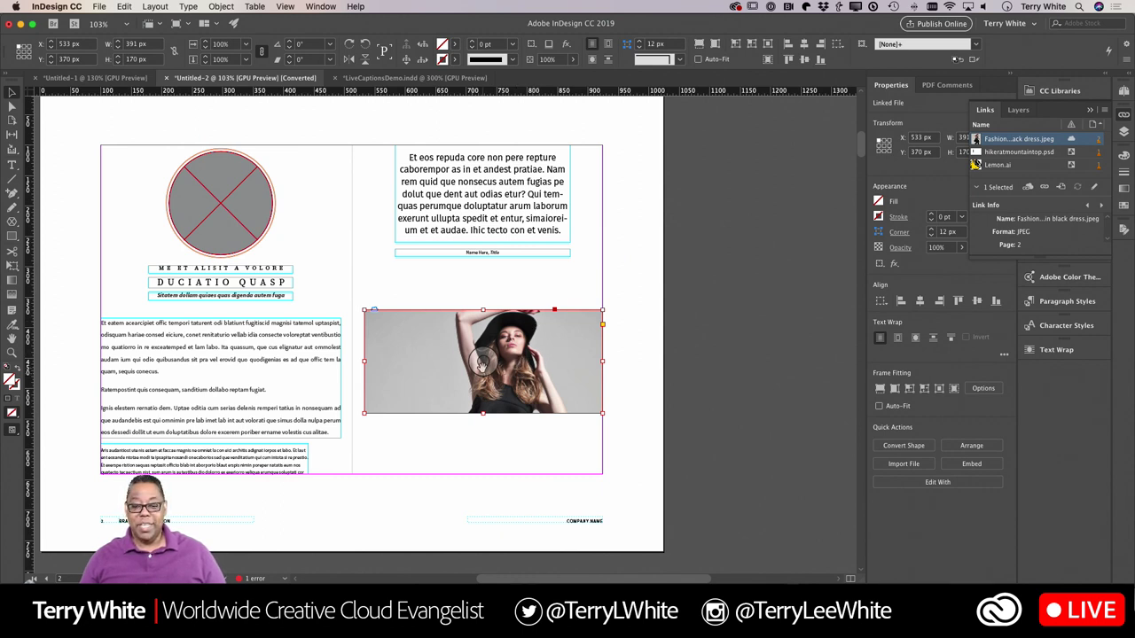
drag(481, 364, 483, 390)
click(633, 376)
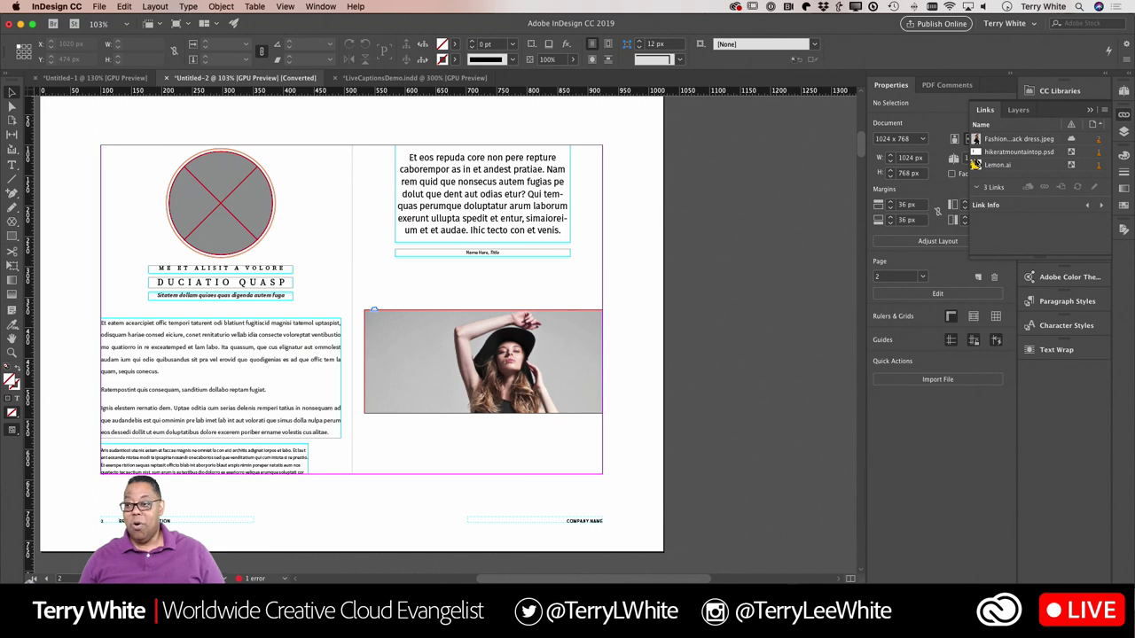
Review the Content-Aware Fit default frame fitting option in the General preferences and leave without changing anything.
click(1089, 110)
click(67, 7)
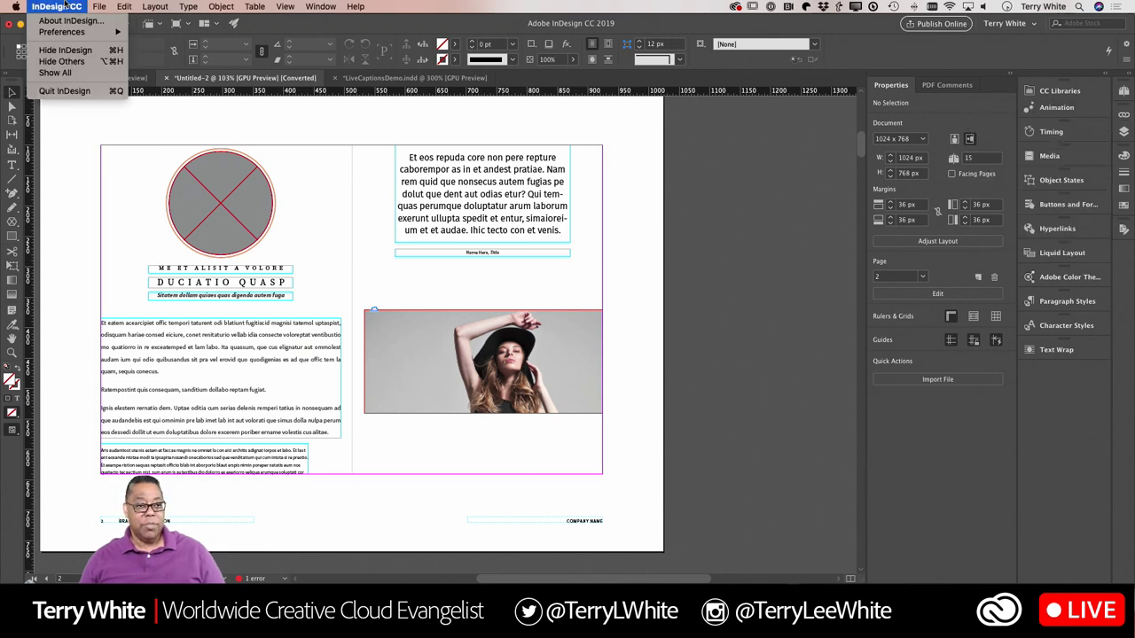
mouse_move(64, 33)
click(156, 33)
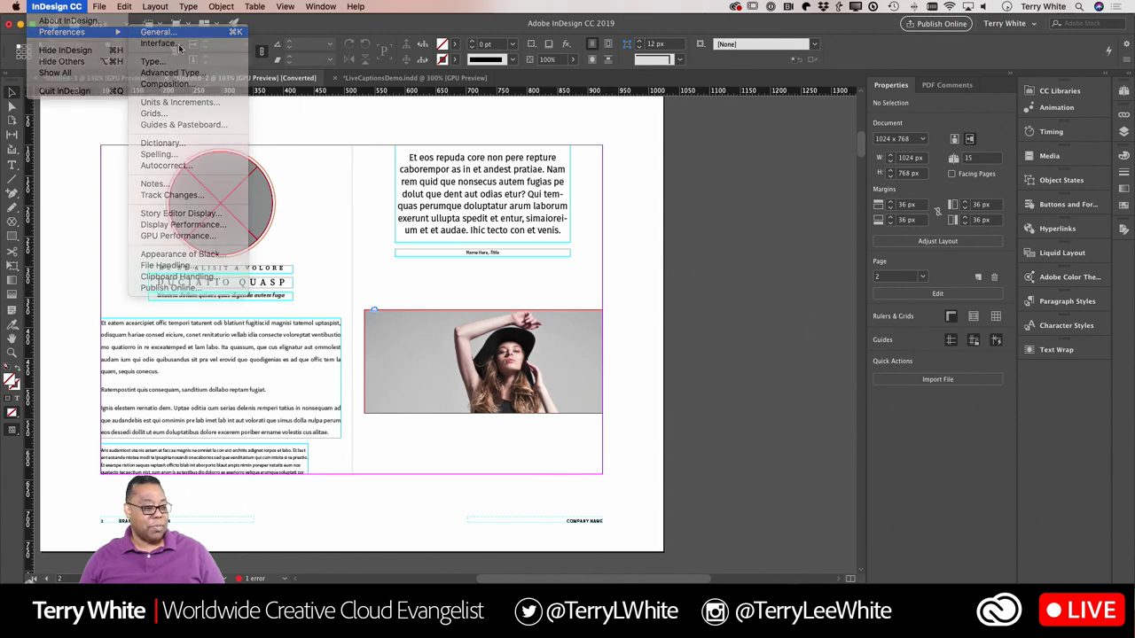
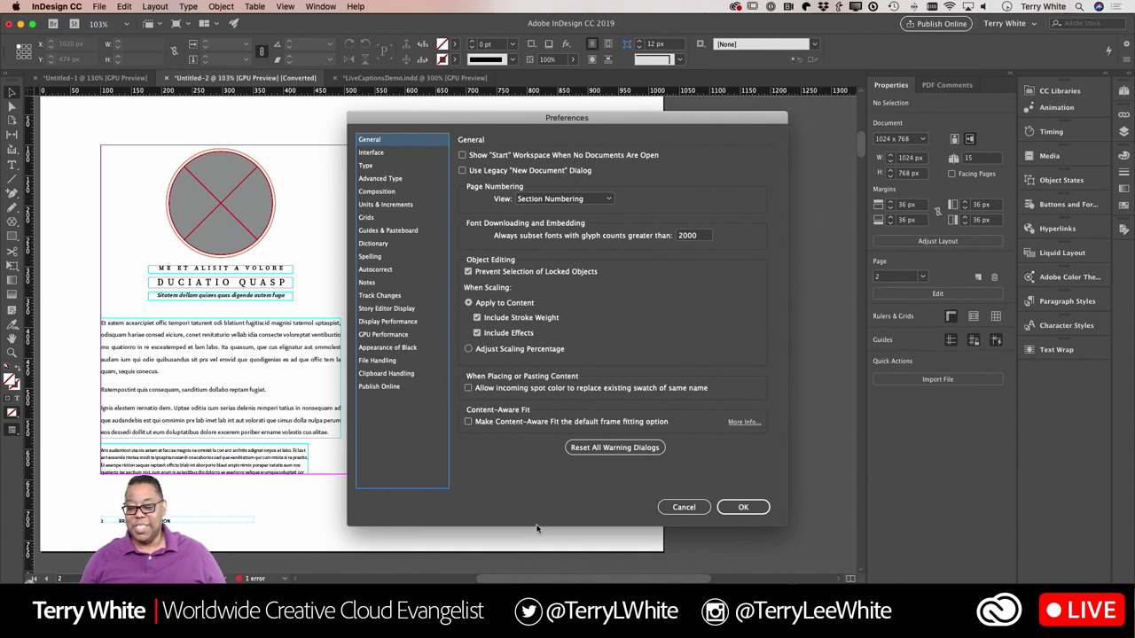
click(683, 506)
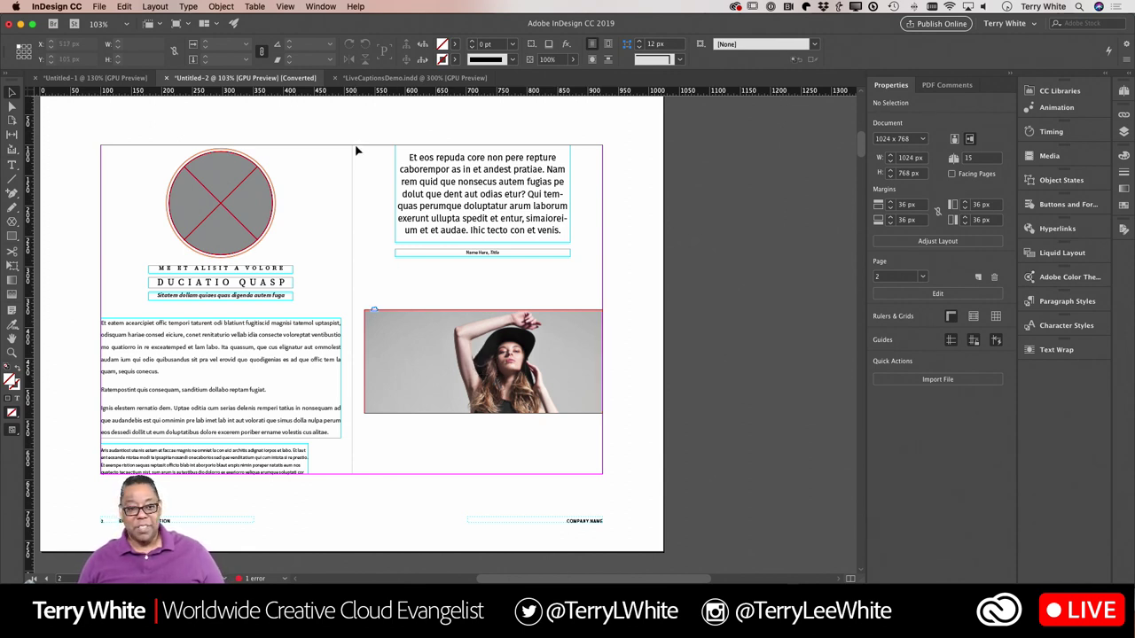
Review the image frames in Untitled-1, the pages of Untitled-2 and the aerial photo's live caption in LiveCaptionsDemo.indd.
click(118, 80)
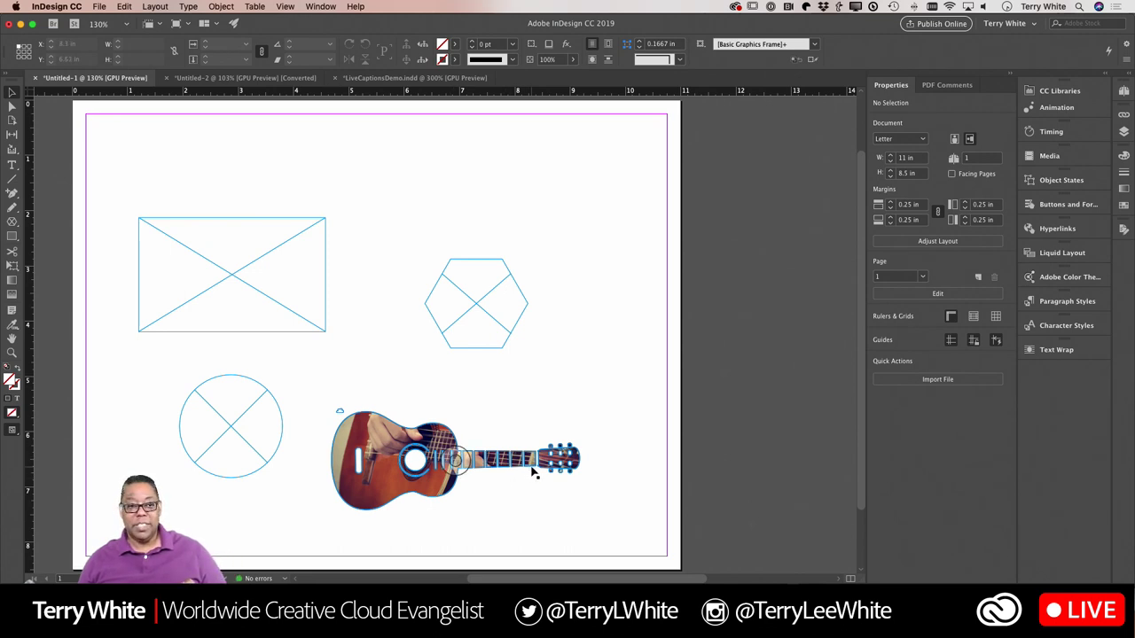
click(278, 81)
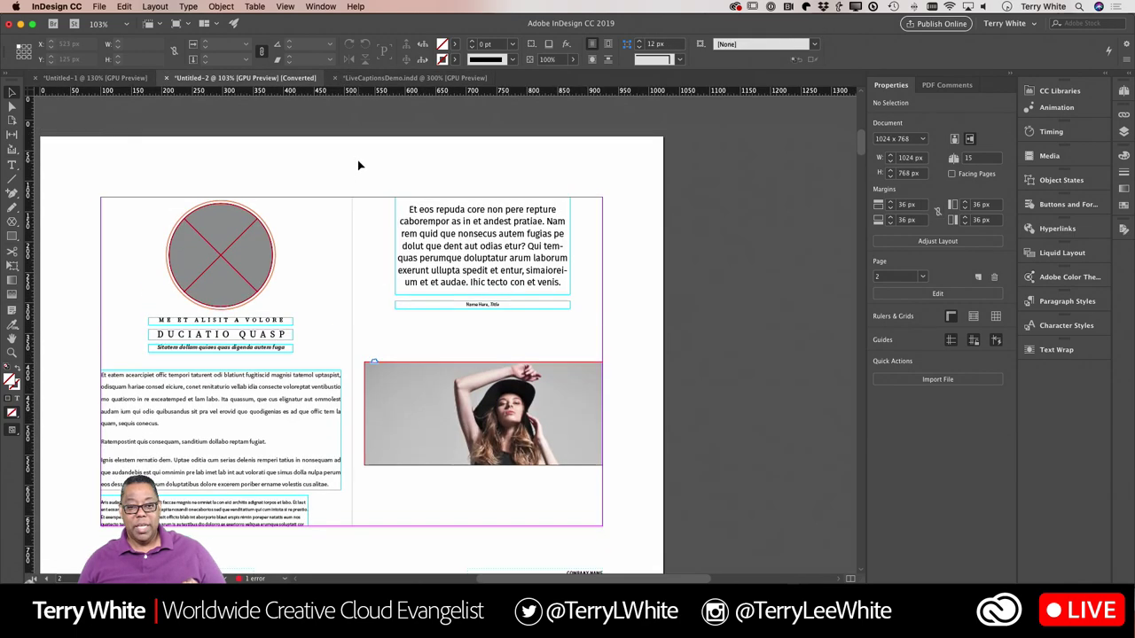
key(shift+Page_Up)
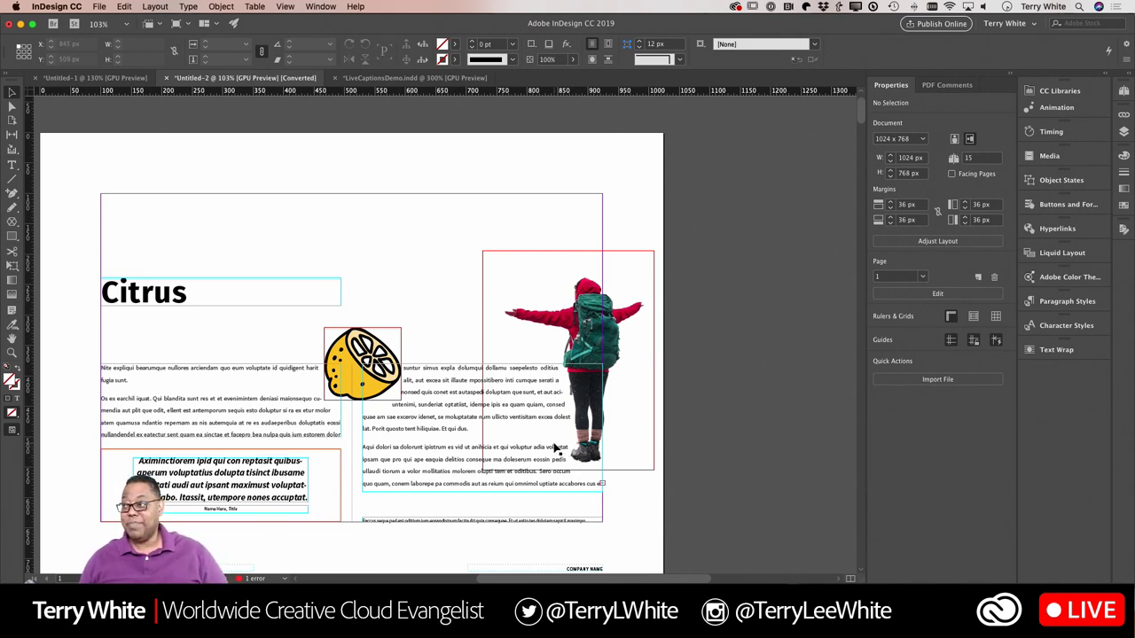
click(413, 78)
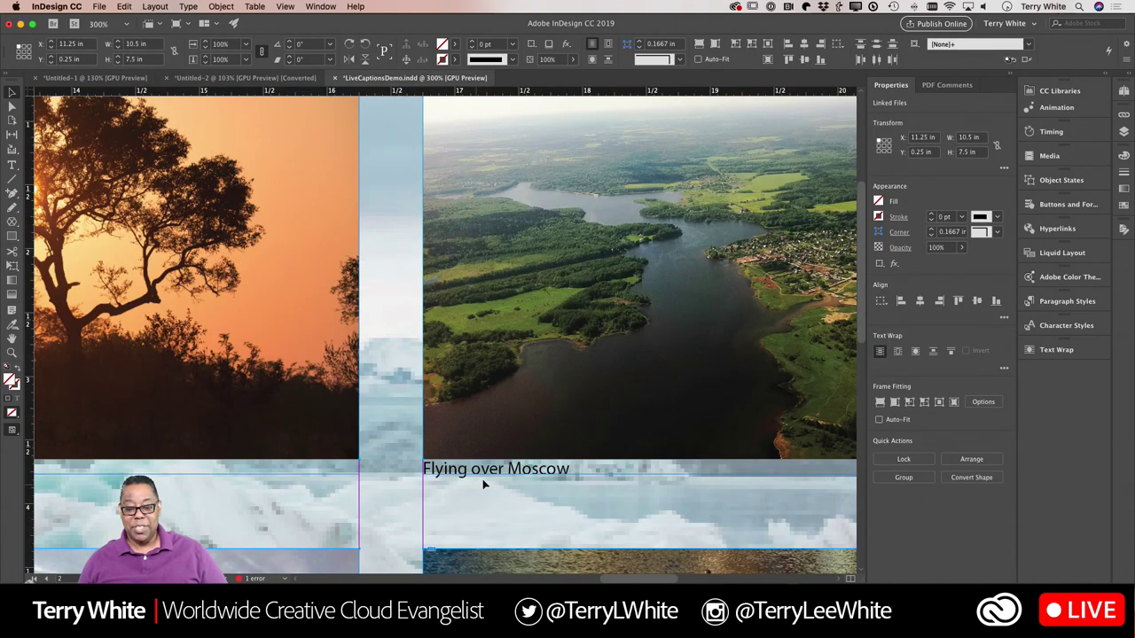
Switch to Bridge and set the Title metadata of IMG_1938.jpg to "Flying over Moscow Russia".
key(super+Tab)
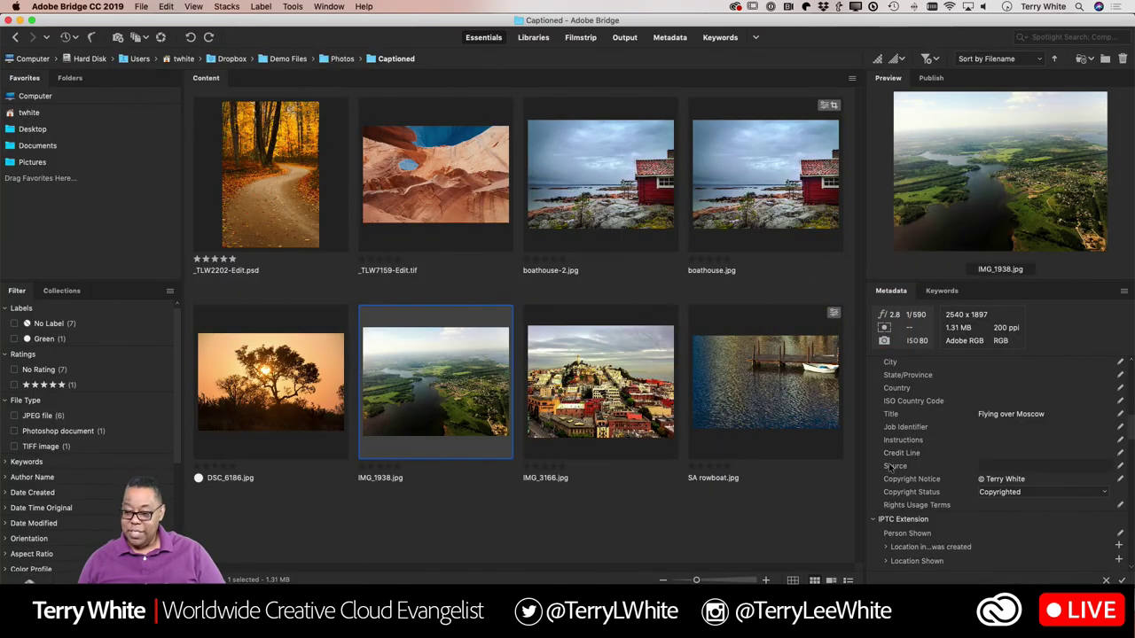
click(1008, 414)
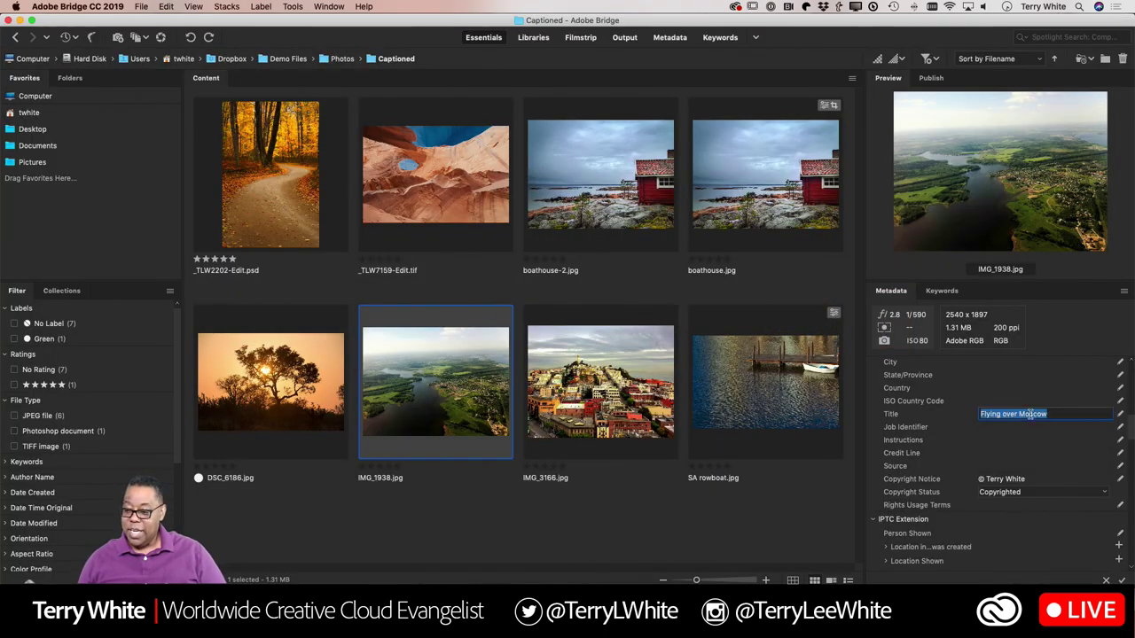
double_click(1031, 414)
click(1049, 414)
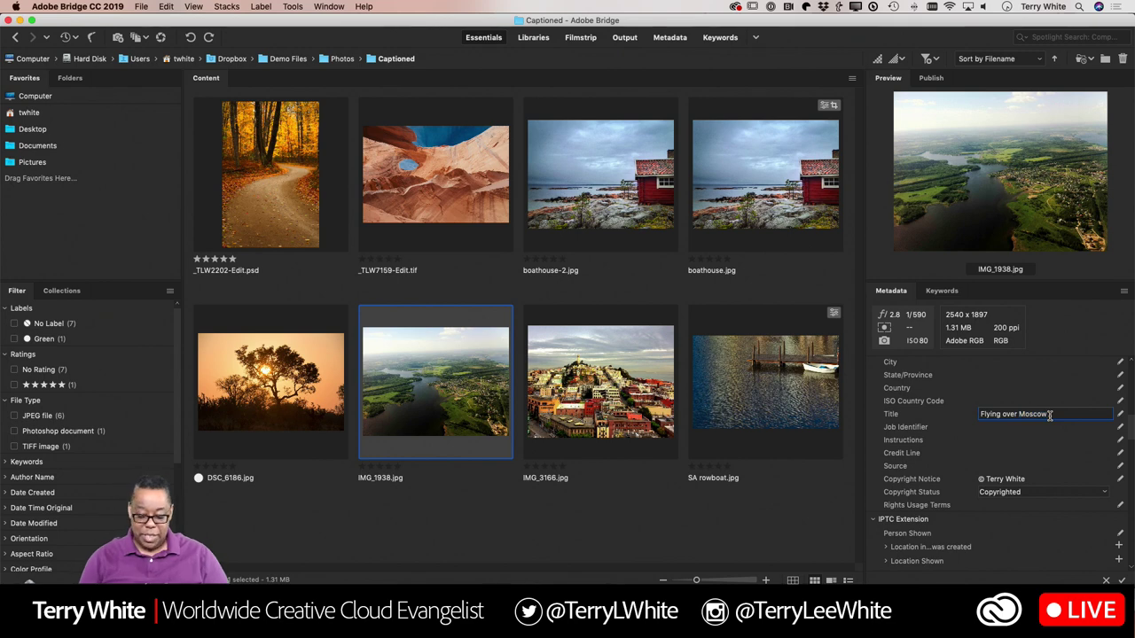
text(Russia)
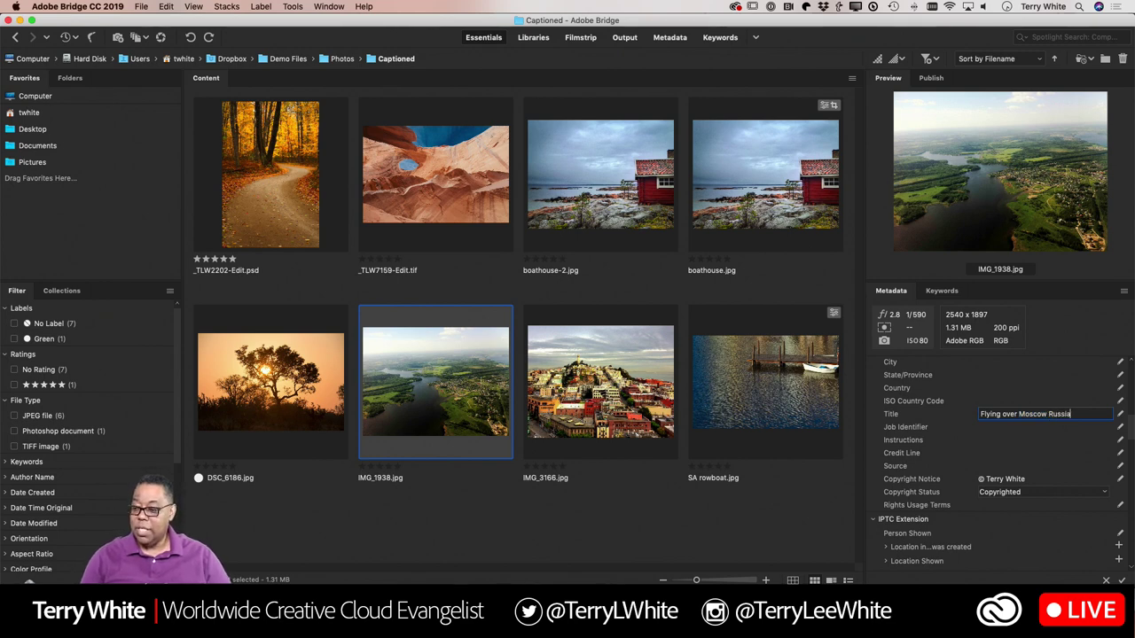
key(Return)
Return to InDesign and update the modified IMG_1938.jpg link so its live caption uses the edited title.
key(super+Tab)
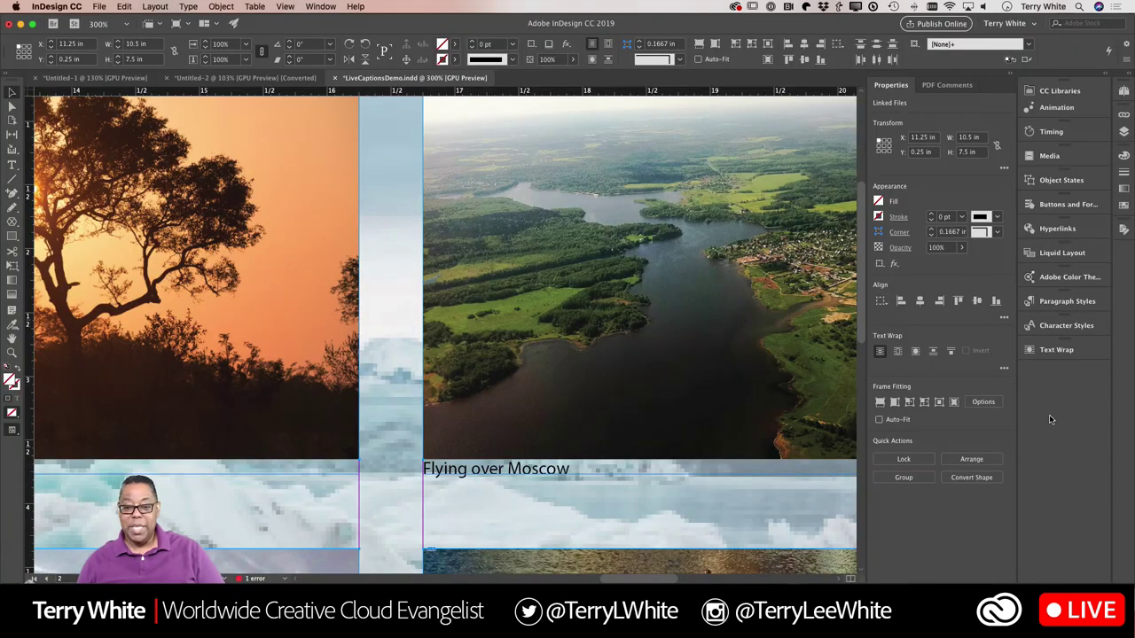
click(1123, 115)
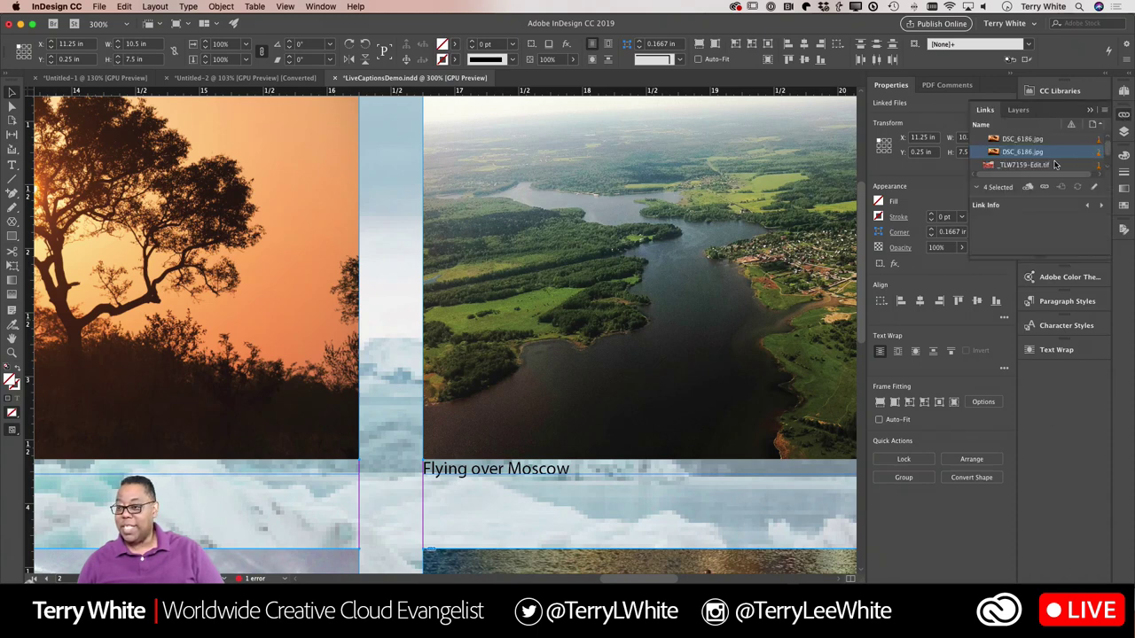
scroll(1044, 166, down, 2)
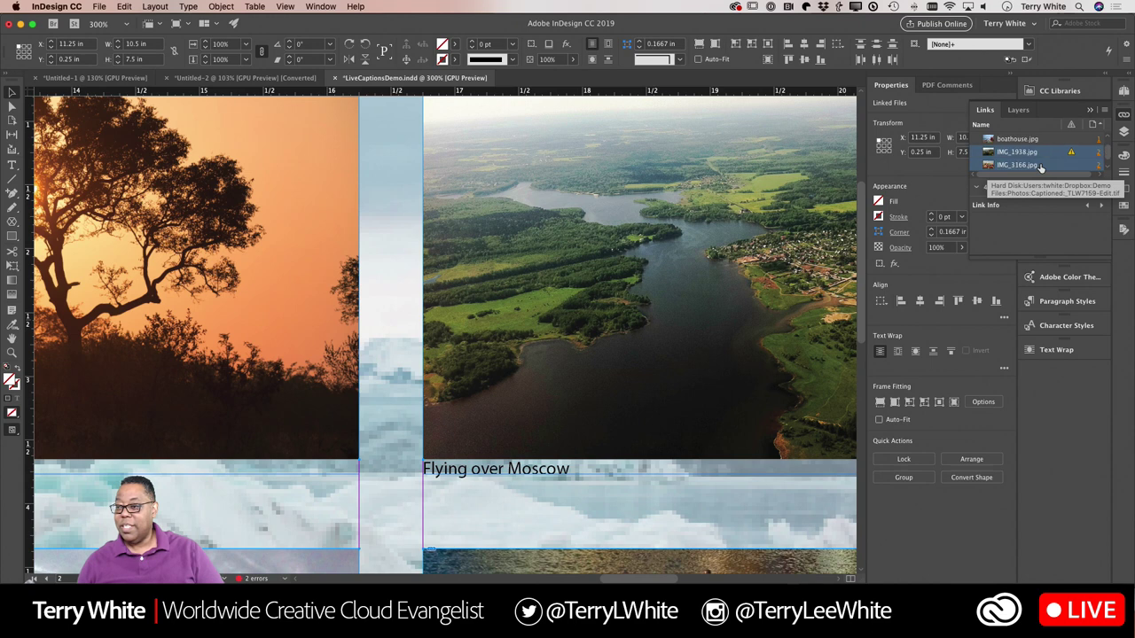
right_click(1040, 160)
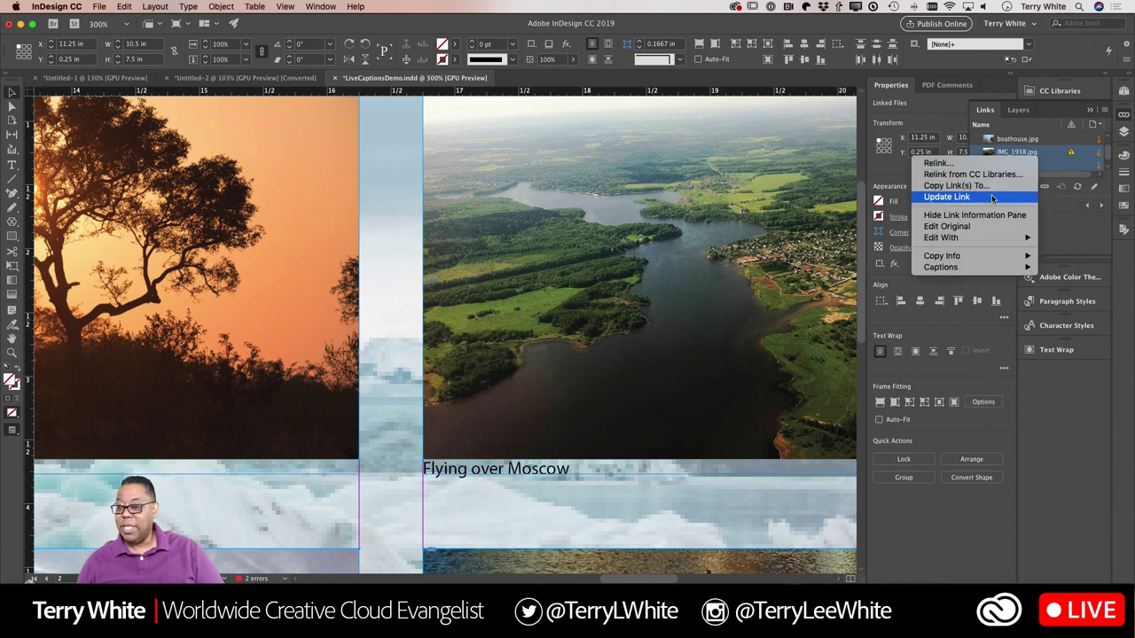
click(947, 197)
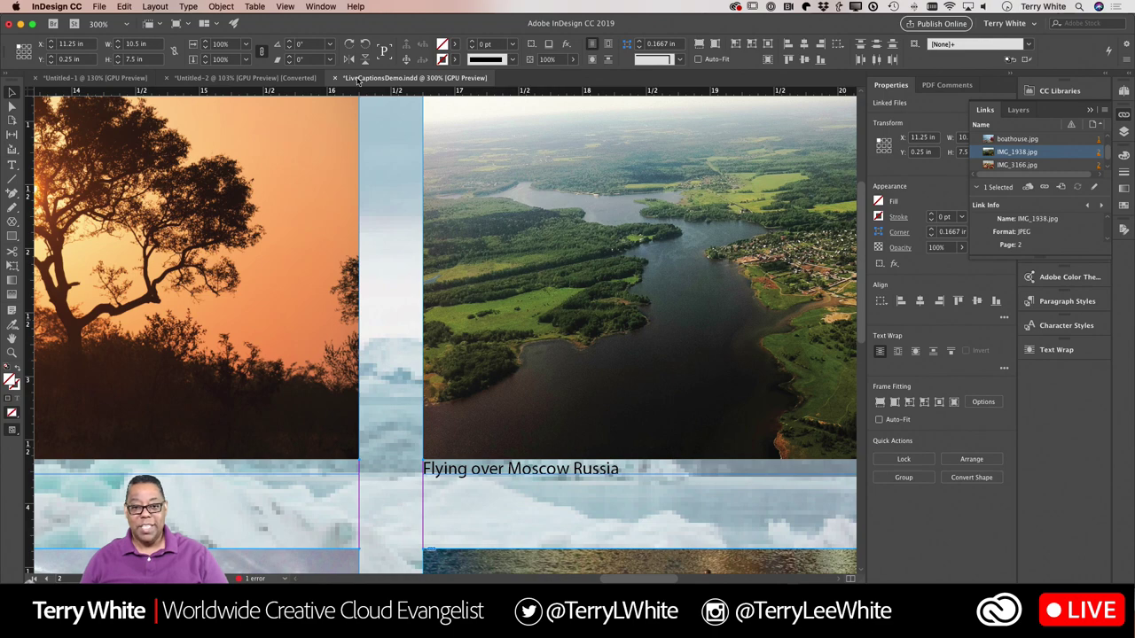
Go back to page 2 of the Untitled-2 document.
click(252, 78)
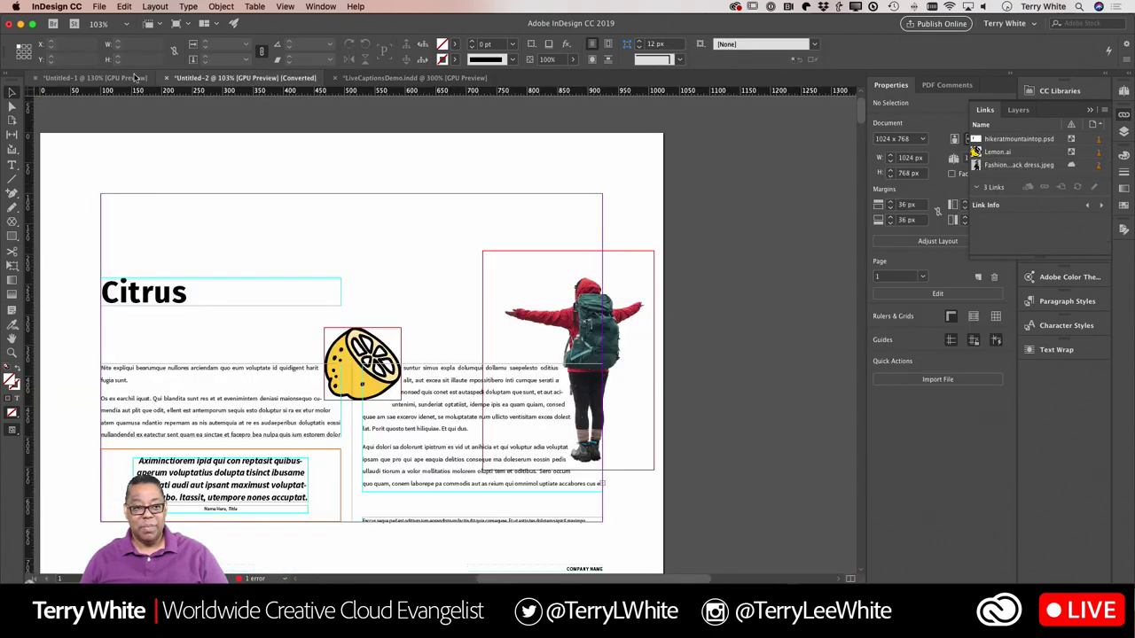
scroll(279, 177, down, 10)
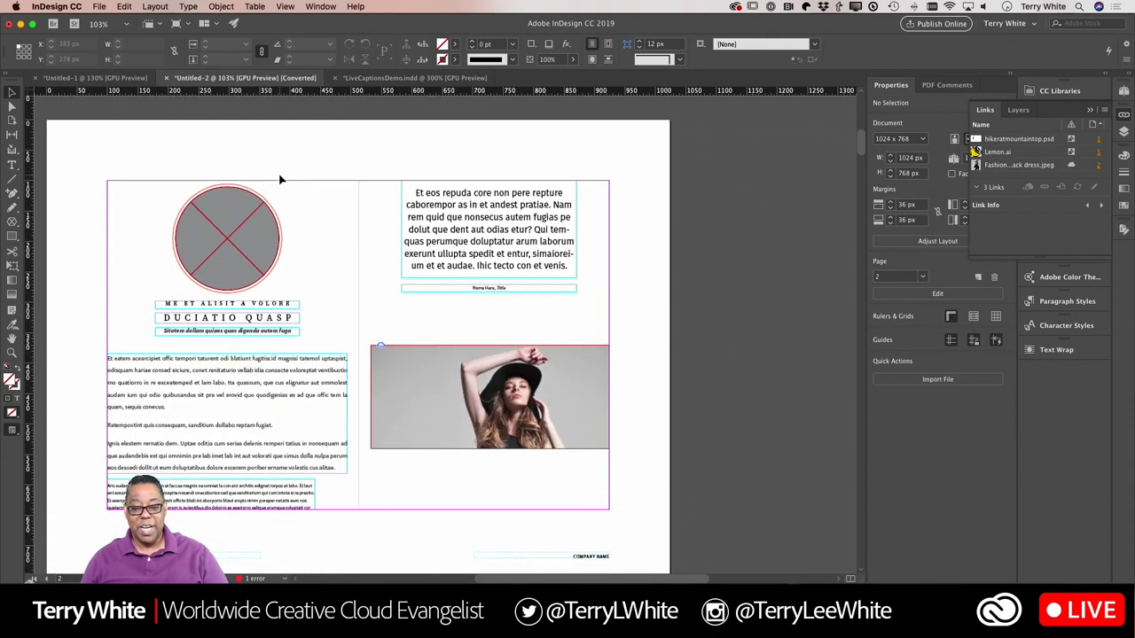